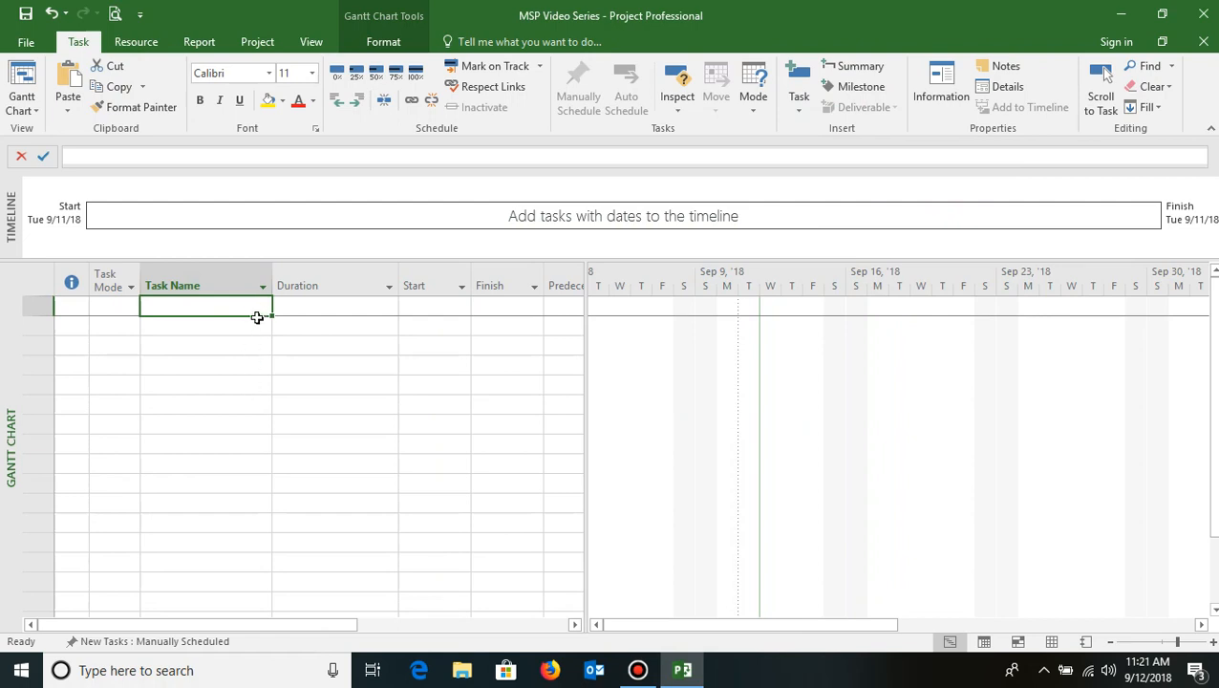
Add five tasks named Scope, Design, Analysis, Development and Test to the empty task list.
type("Scope")
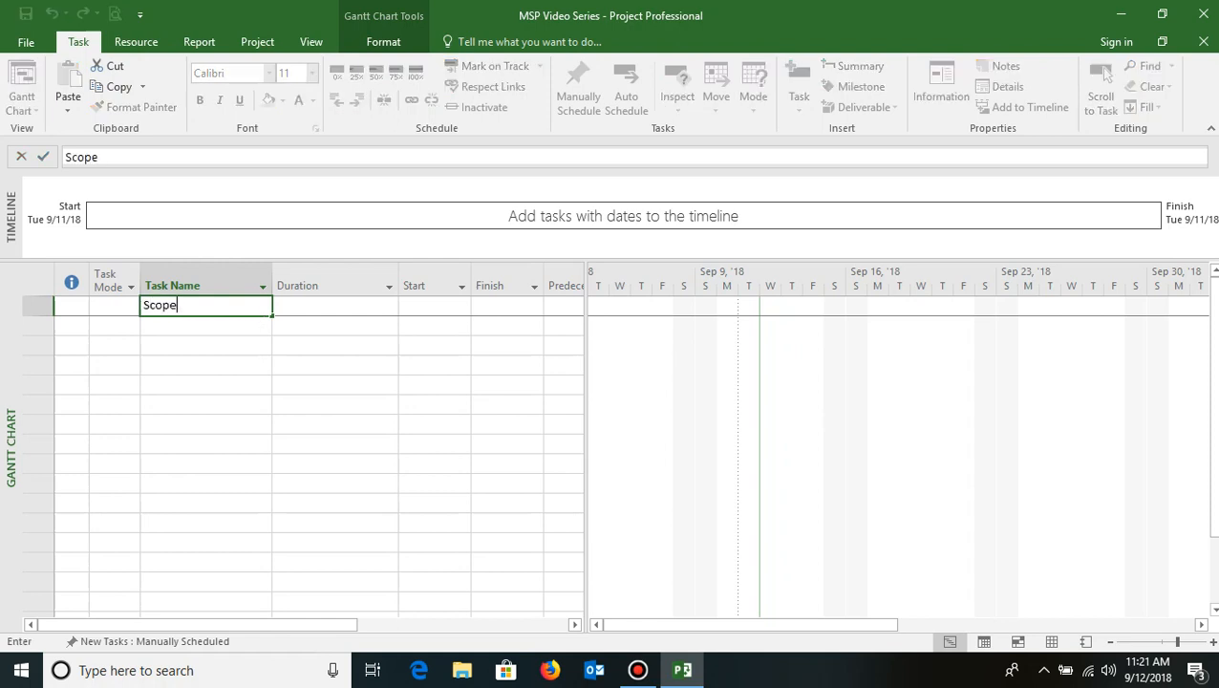
key("Return")
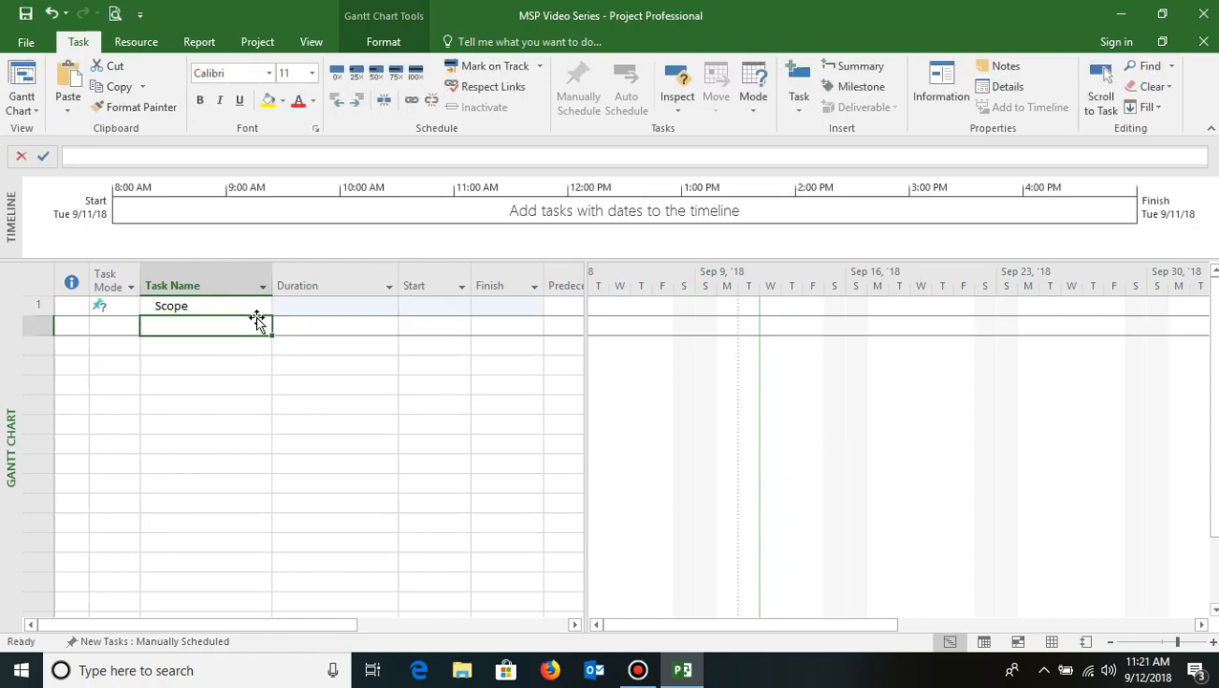
type("Design")
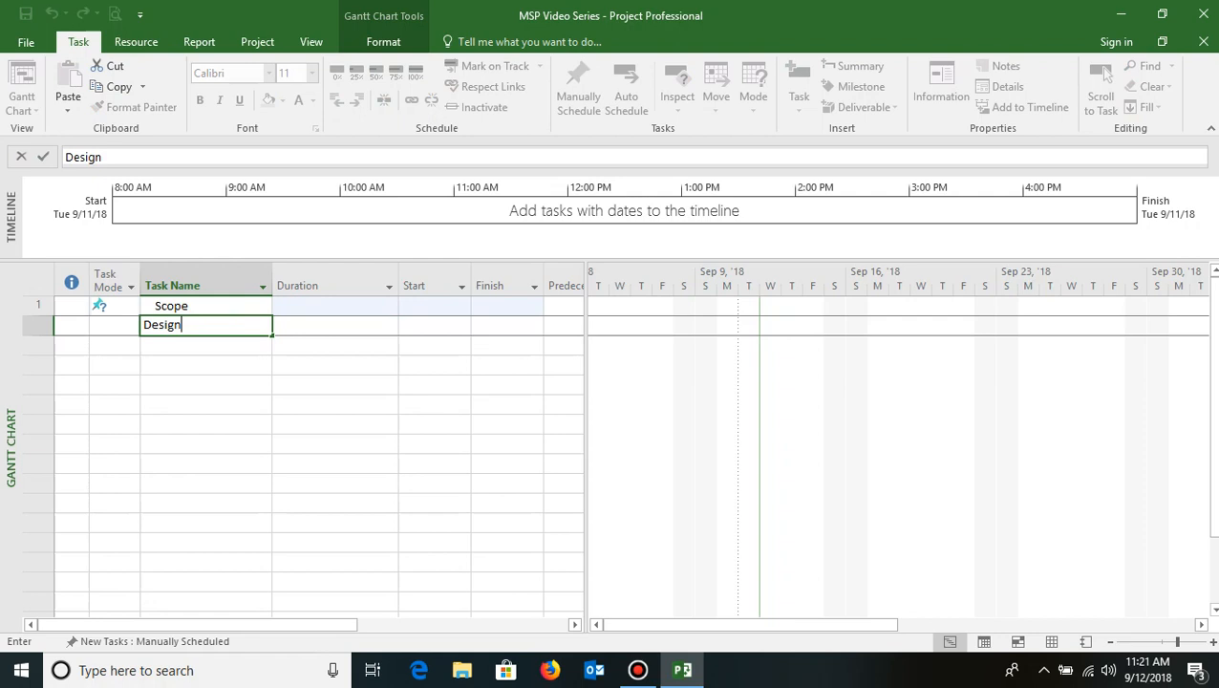
key("Return")
type("Ana")
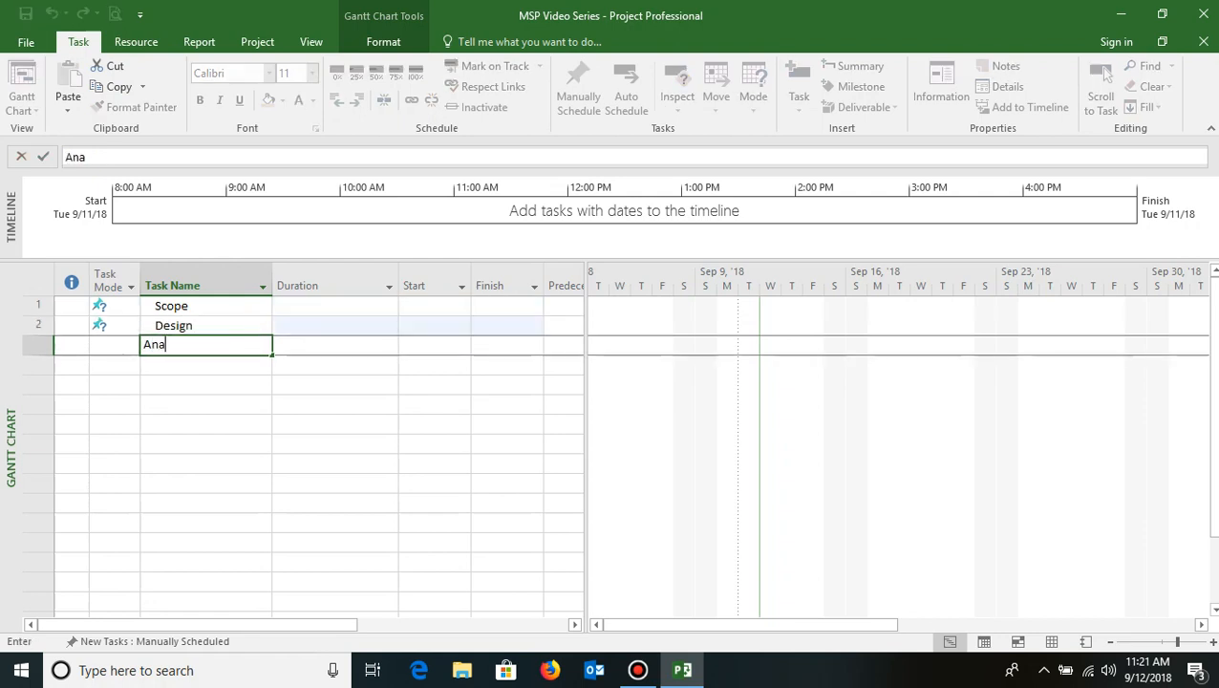
type("lysis")
key("Return")
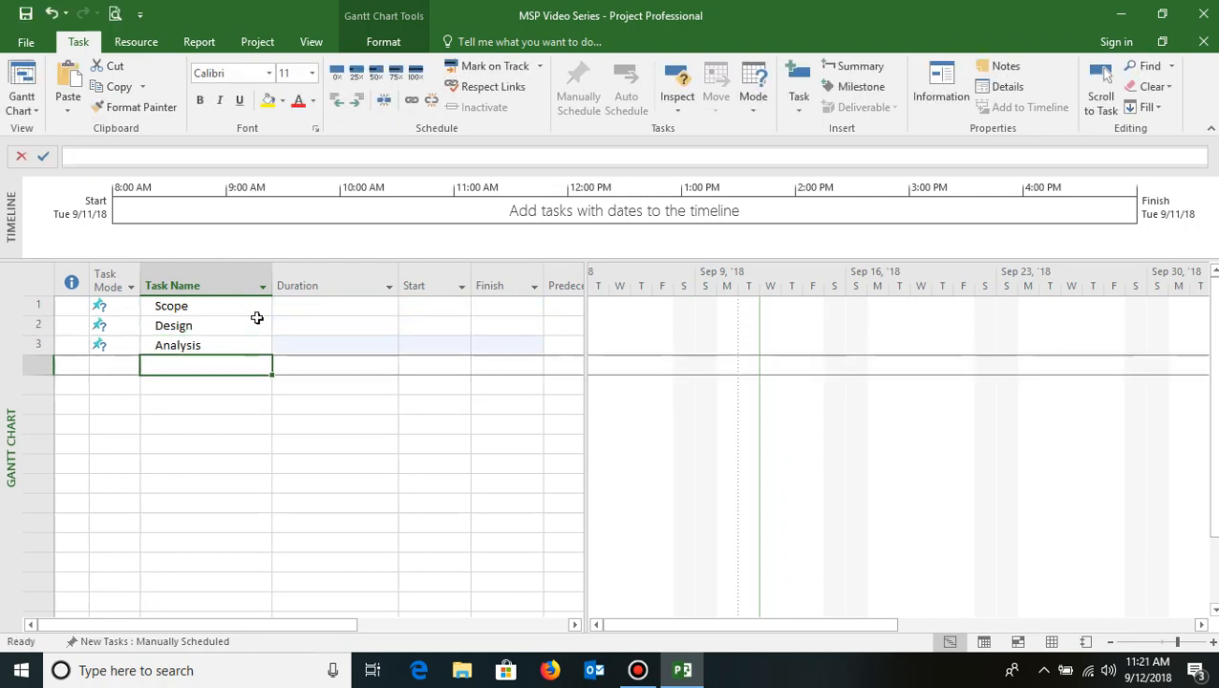
type("Deve")
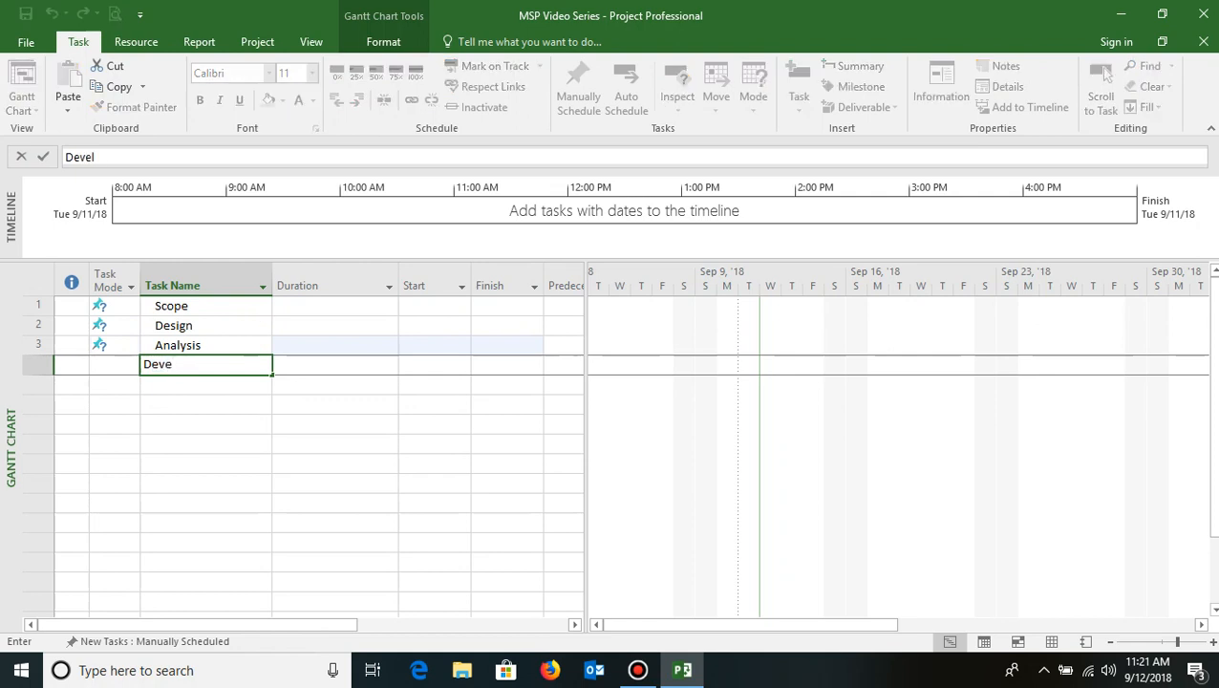
type("lopment")
key("Return")
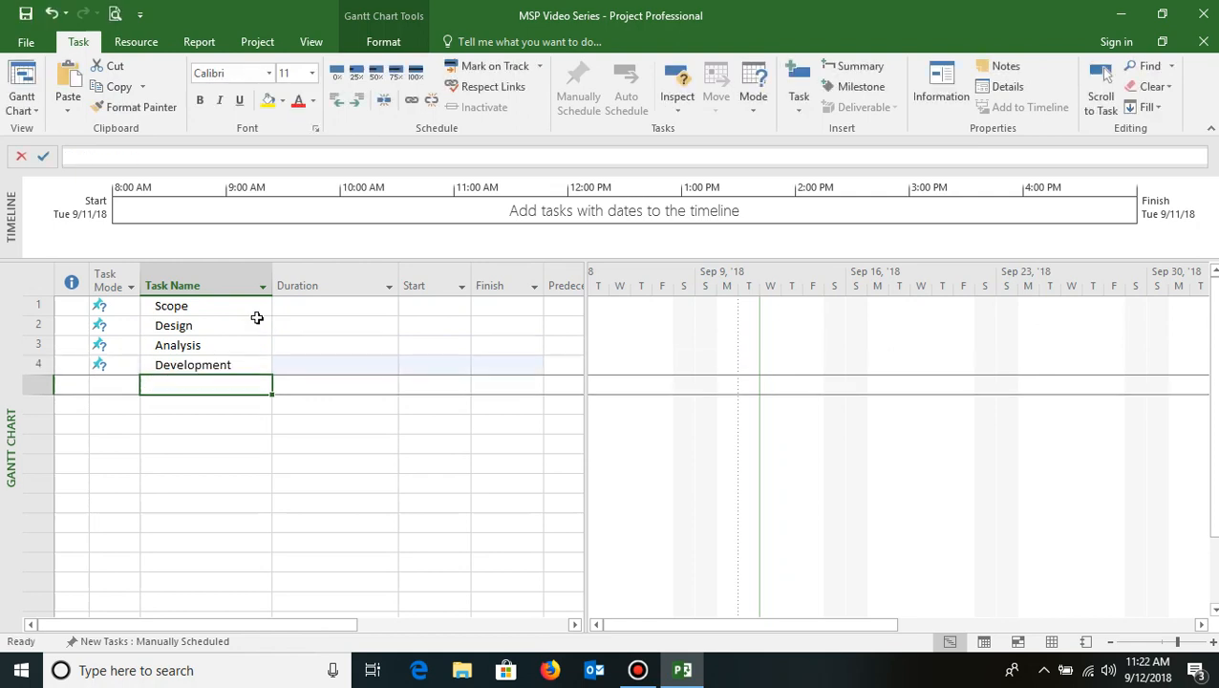
type("Test")
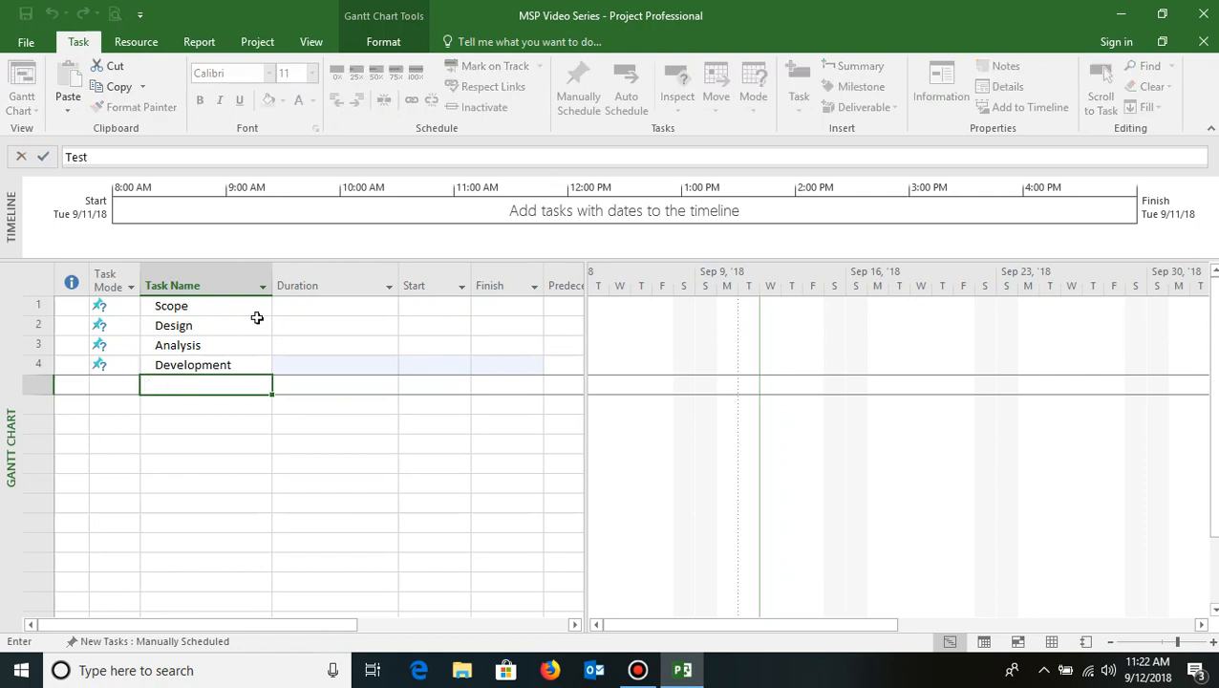
key("Return")
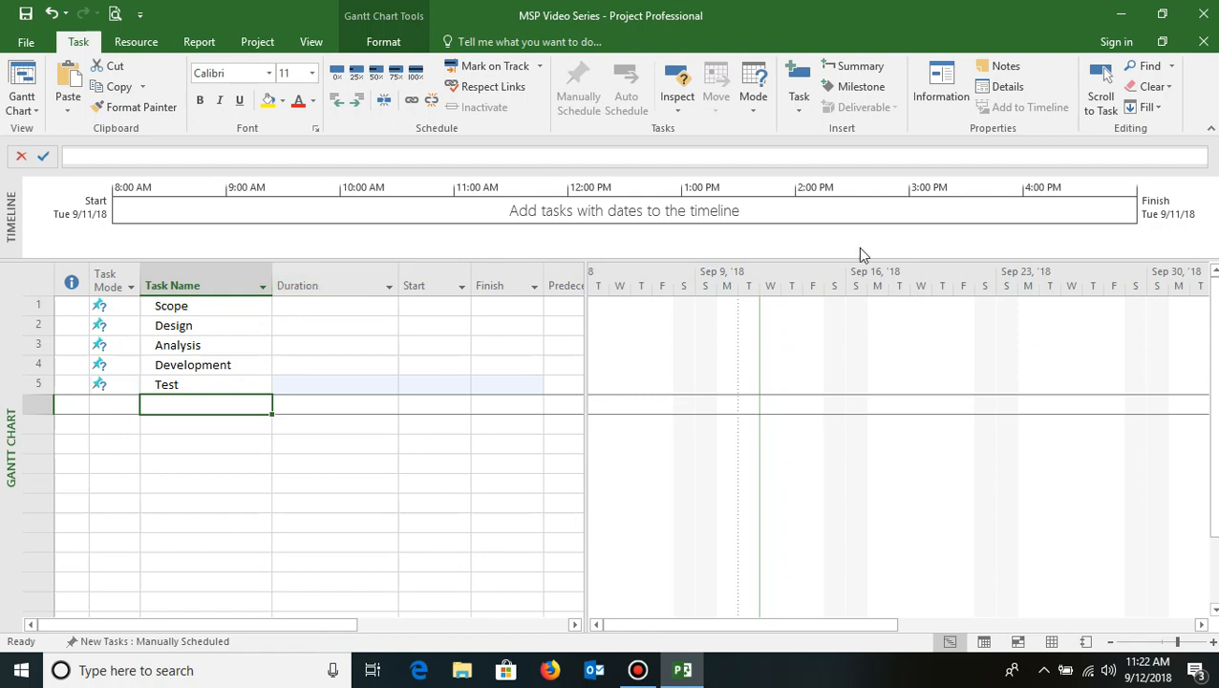
left_click(803, 113)
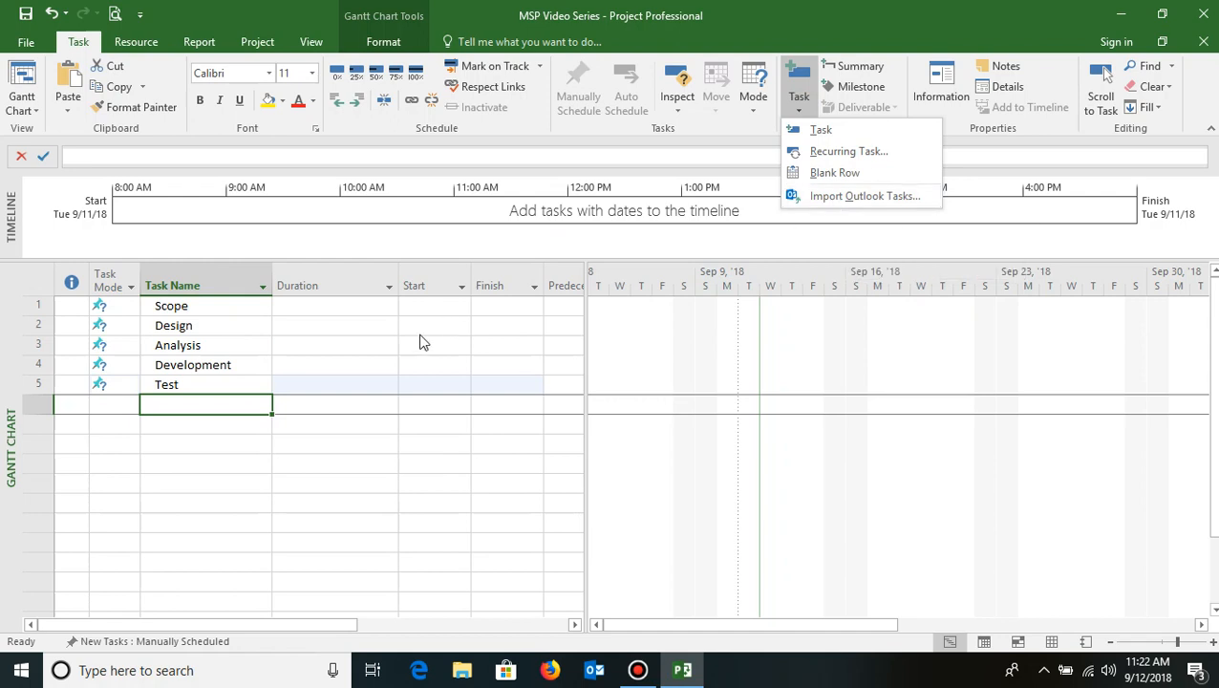
left_click(246, 343)
left_click(246, 343)
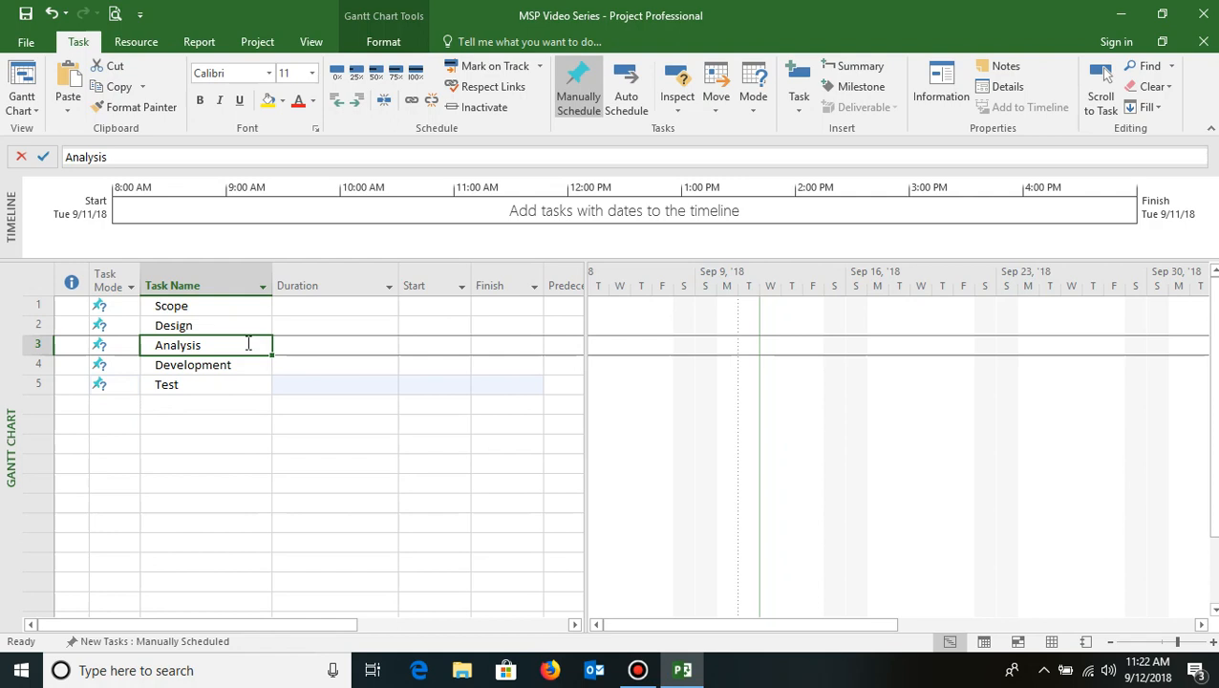
left_click(199, 305)
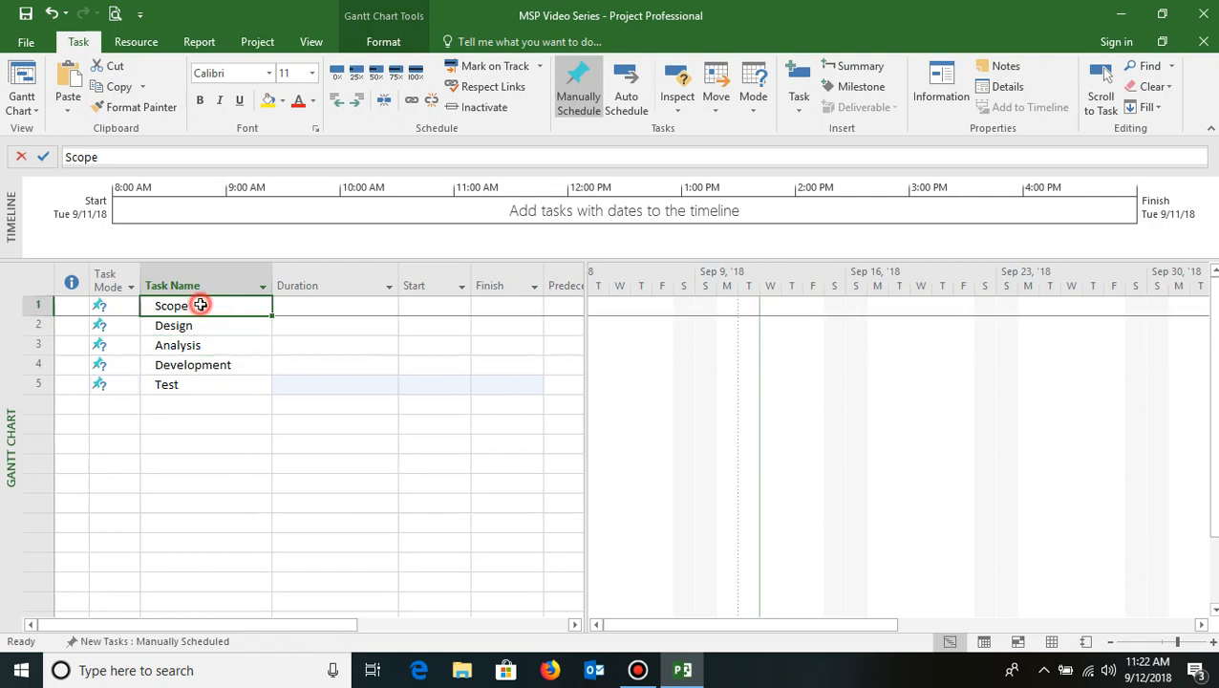
left_click(105, 279)
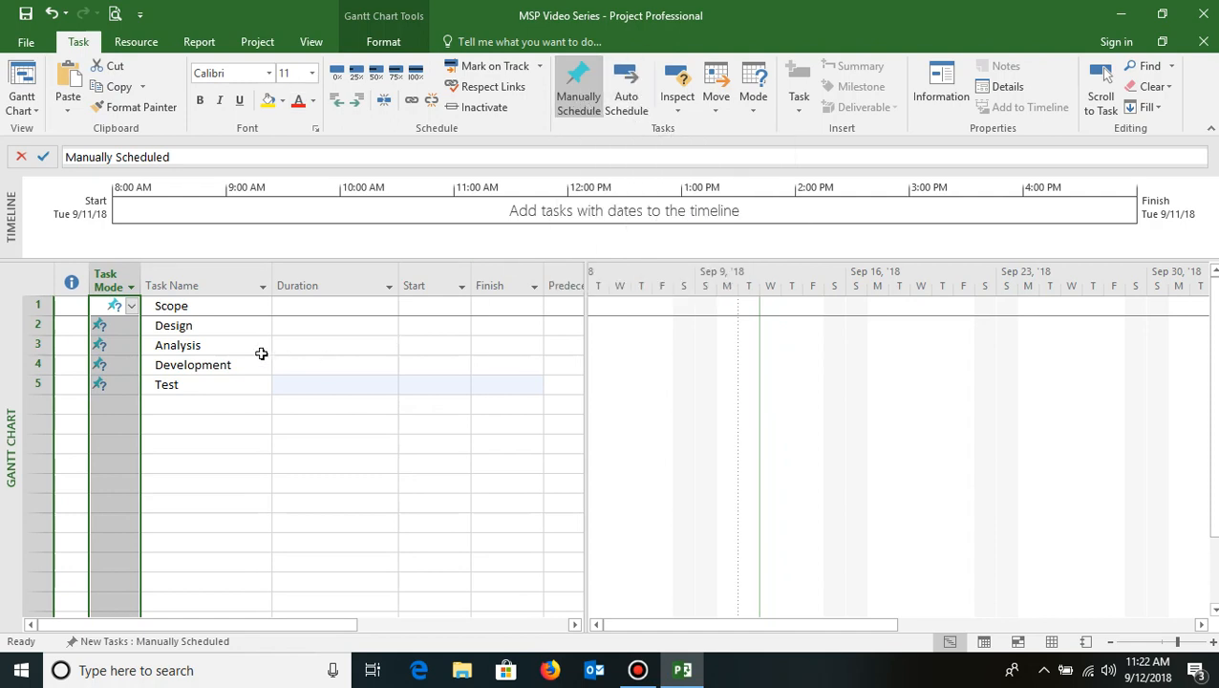
left_click(191, 329)
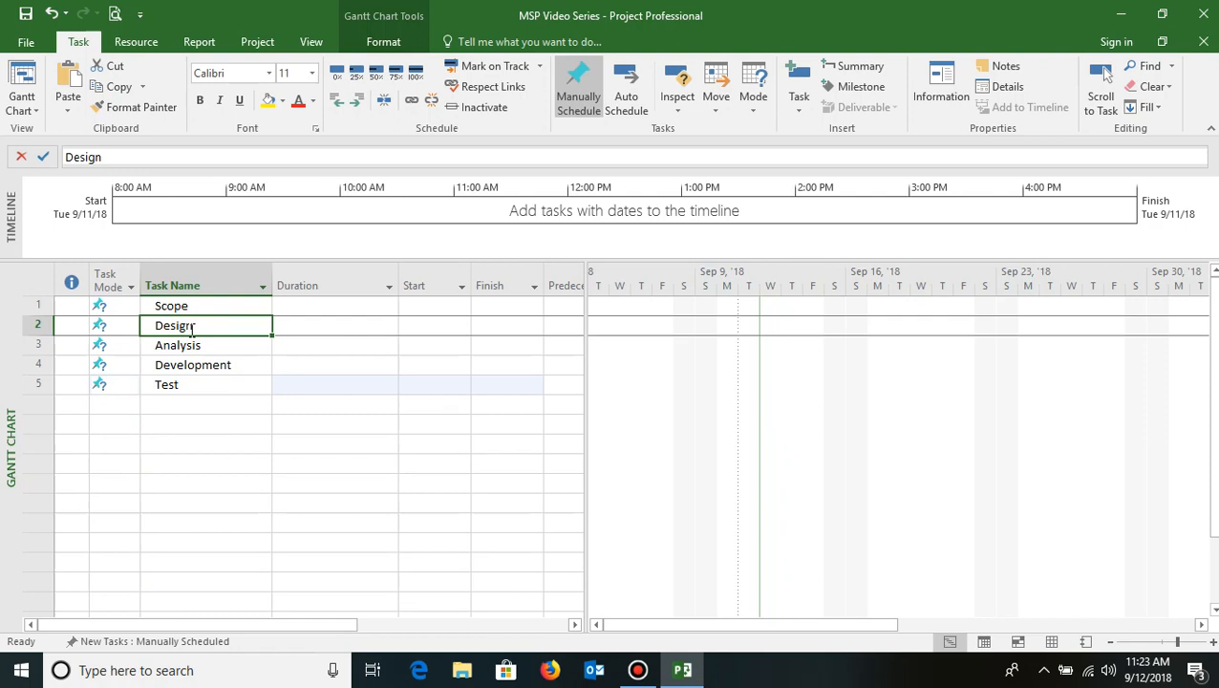
left_click_drag(191, 305, 191, 383)
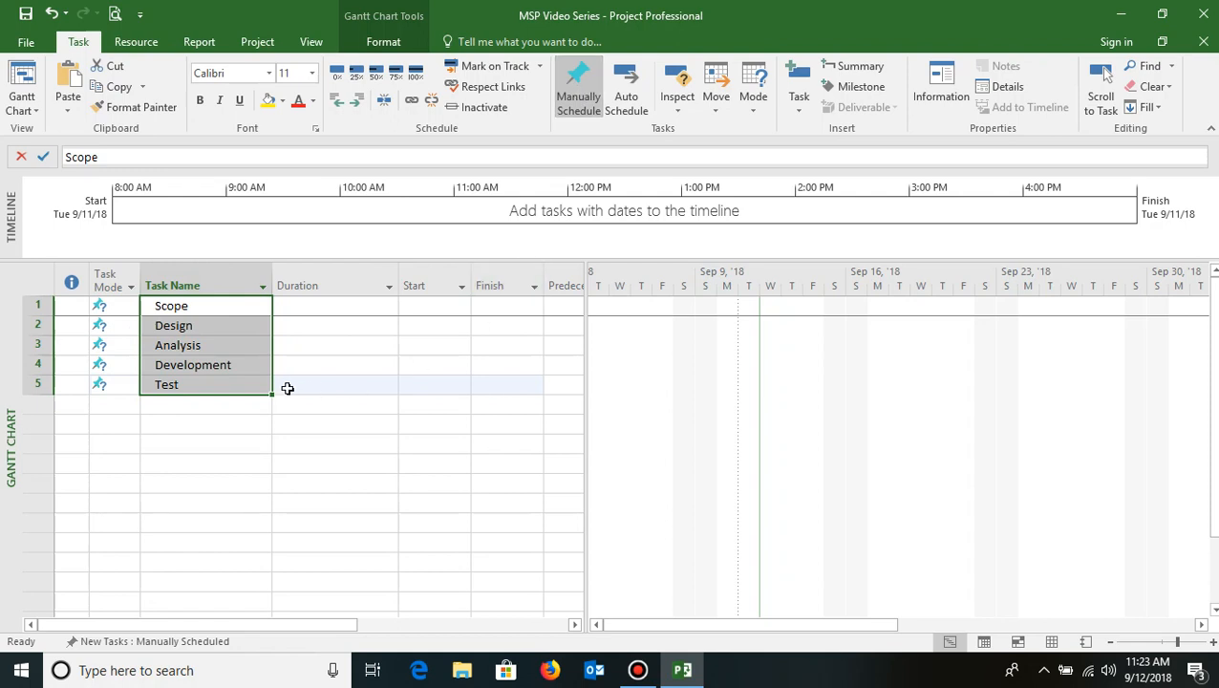
left_click(330, 305)
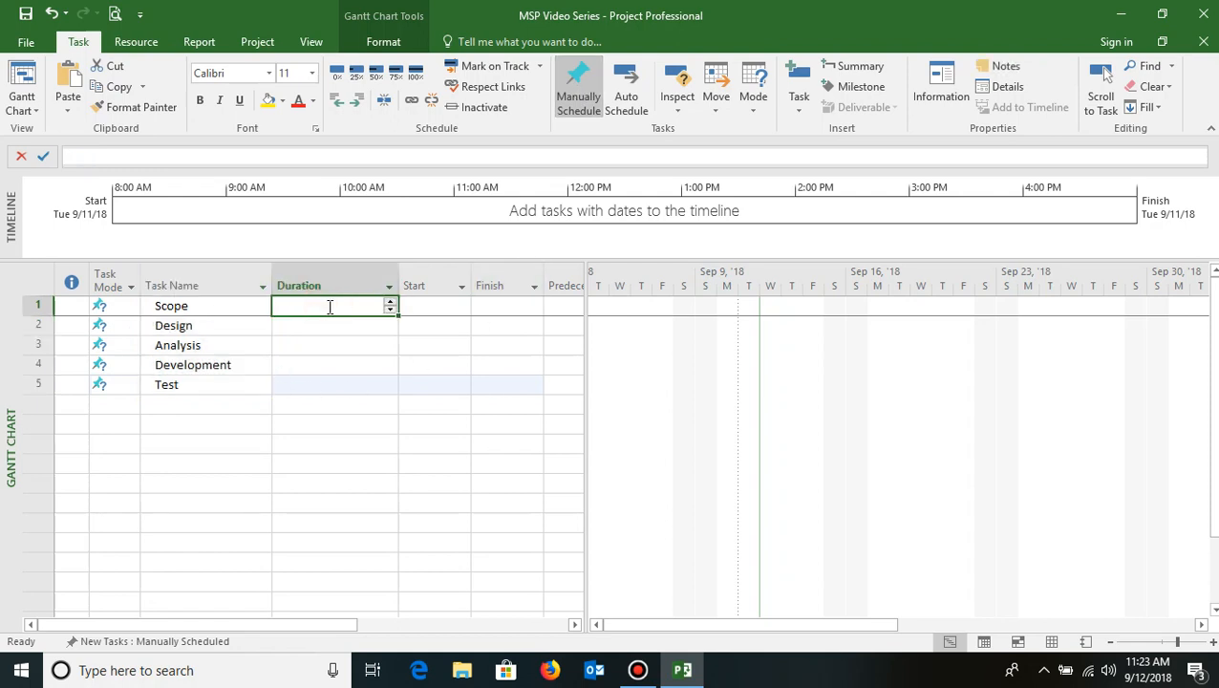
key("Tab")
key("Tab")
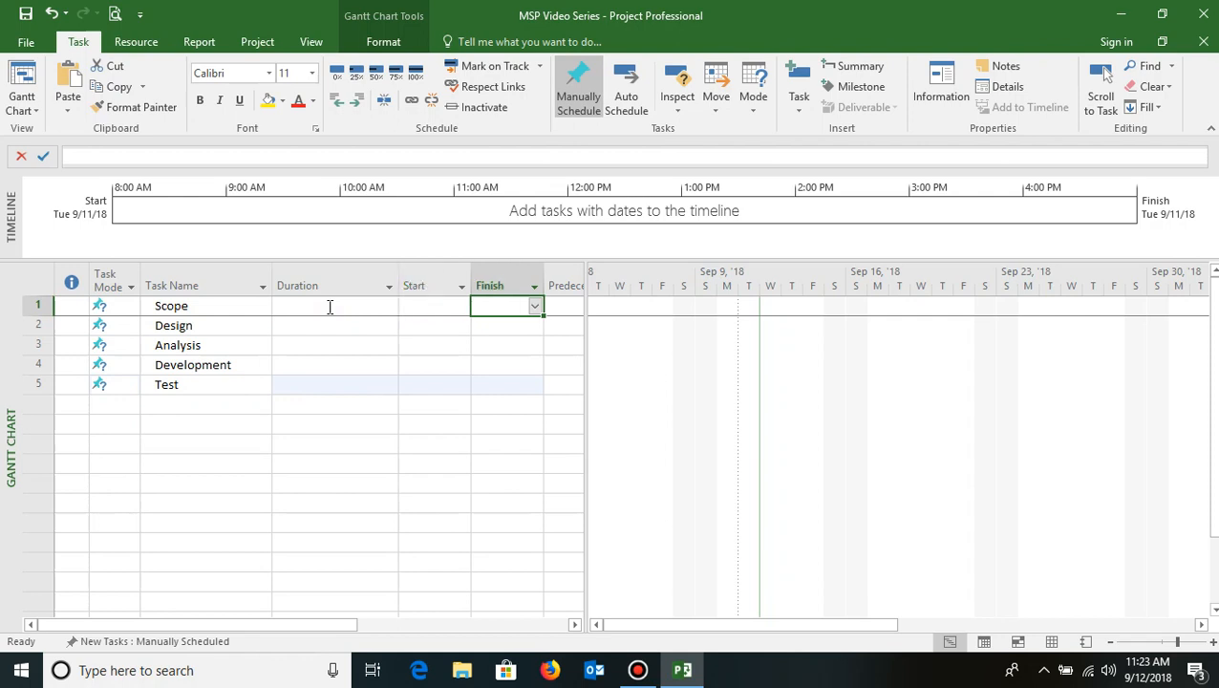
key("shift+Tab")
key("shift+Tab")
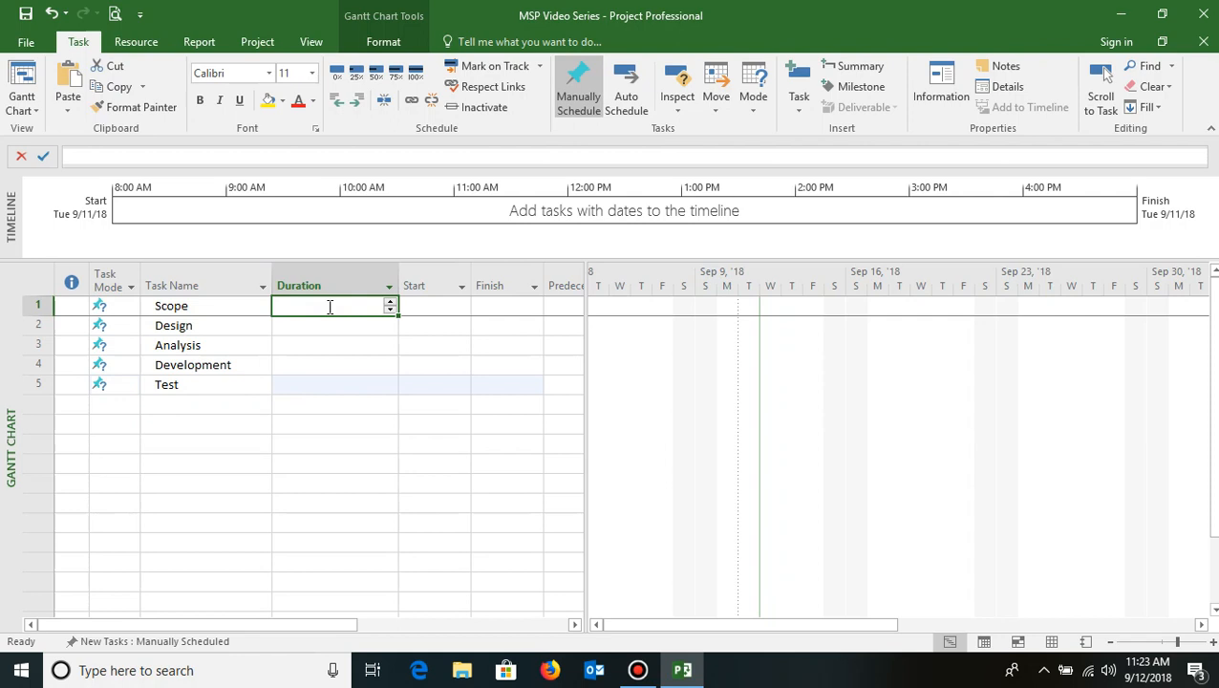
key("Tab")
key("Tab")
key("shift+Tab")
key("shift+Tab")
Enter "Duration has to come from the Graphic Designing Team" as the Design task's duration and heighten its row to fit the text.
key("Down")
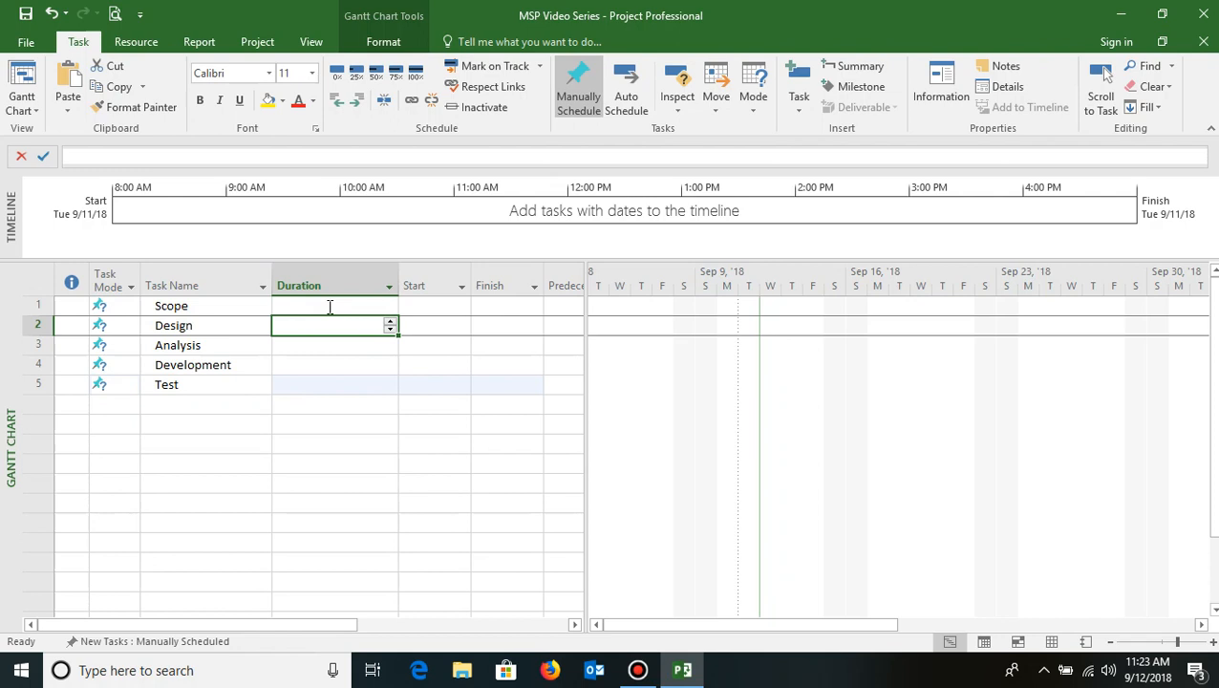
type("Duration ha")
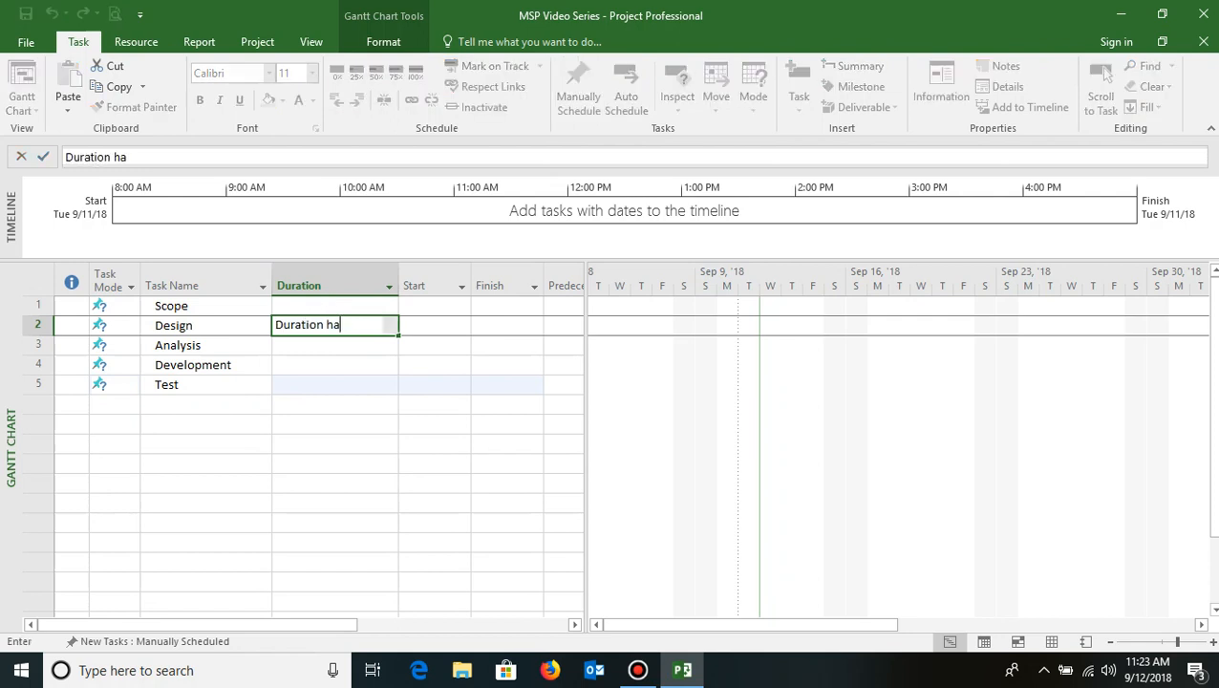
type("s to come from")
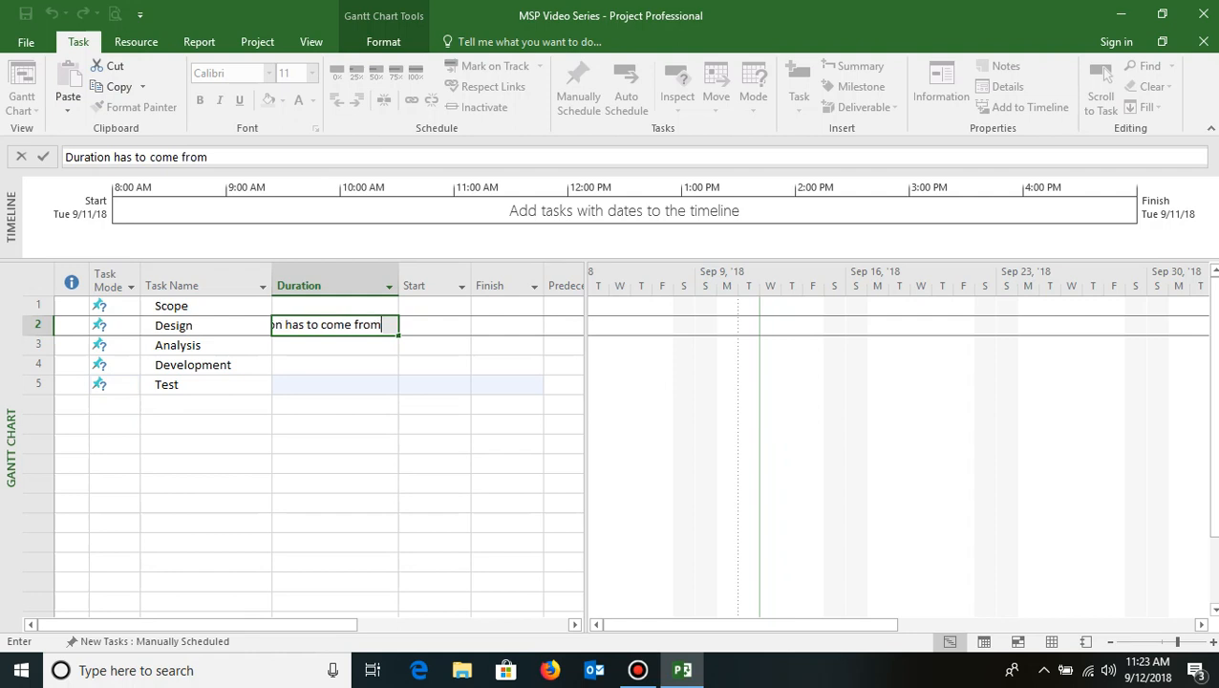
type(" the G")
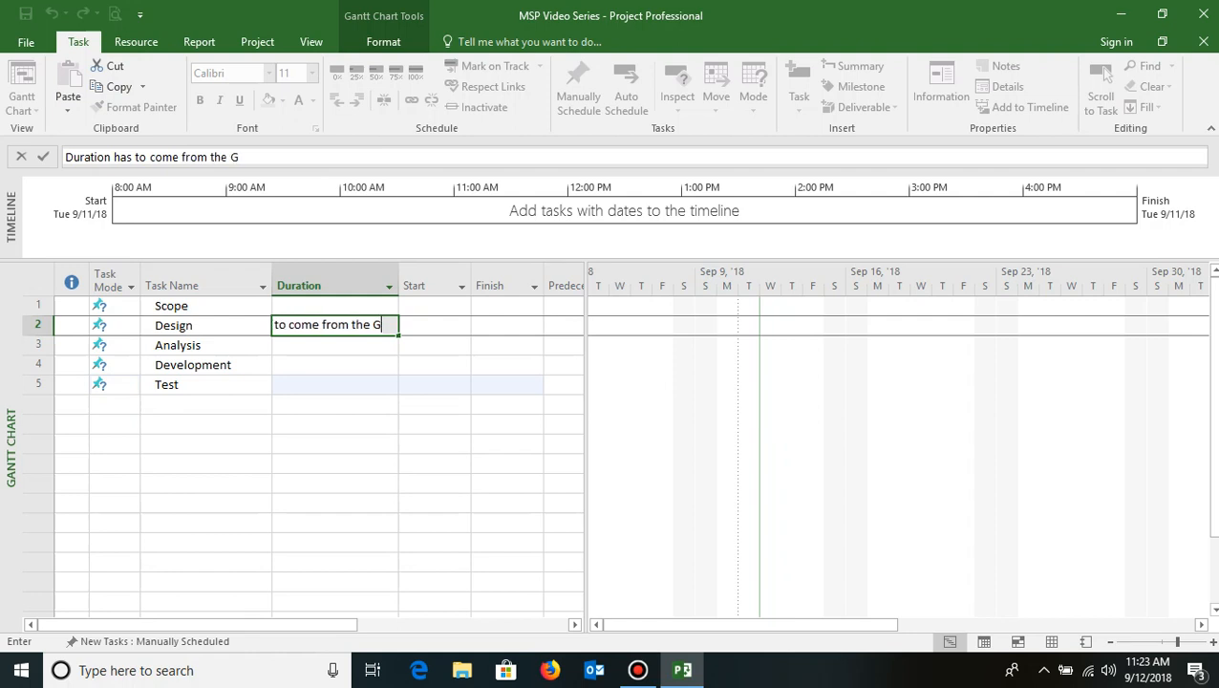
type("raphic De")
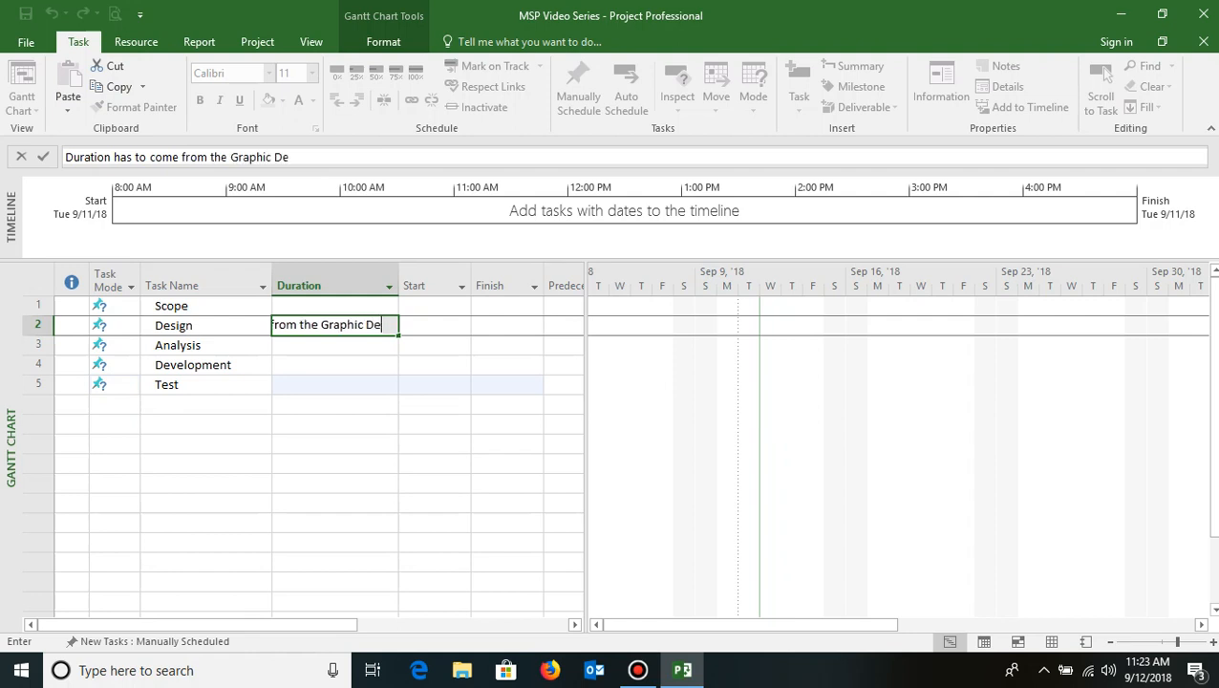
type("signing Team")
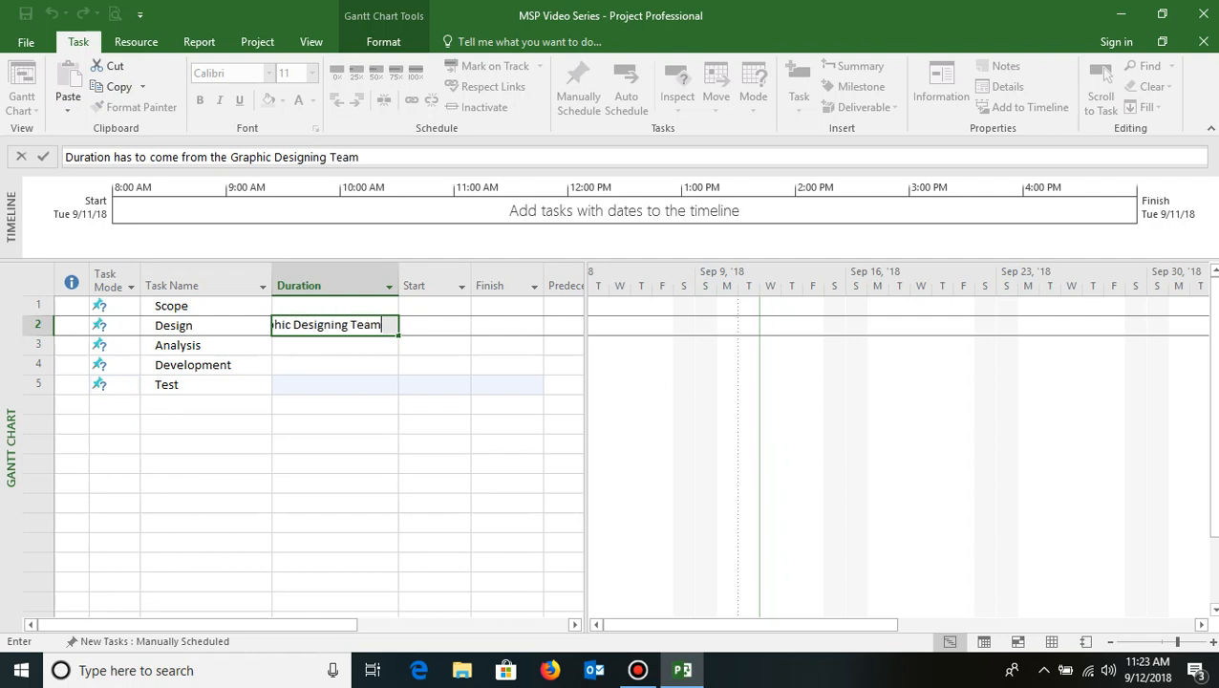
key("Return")
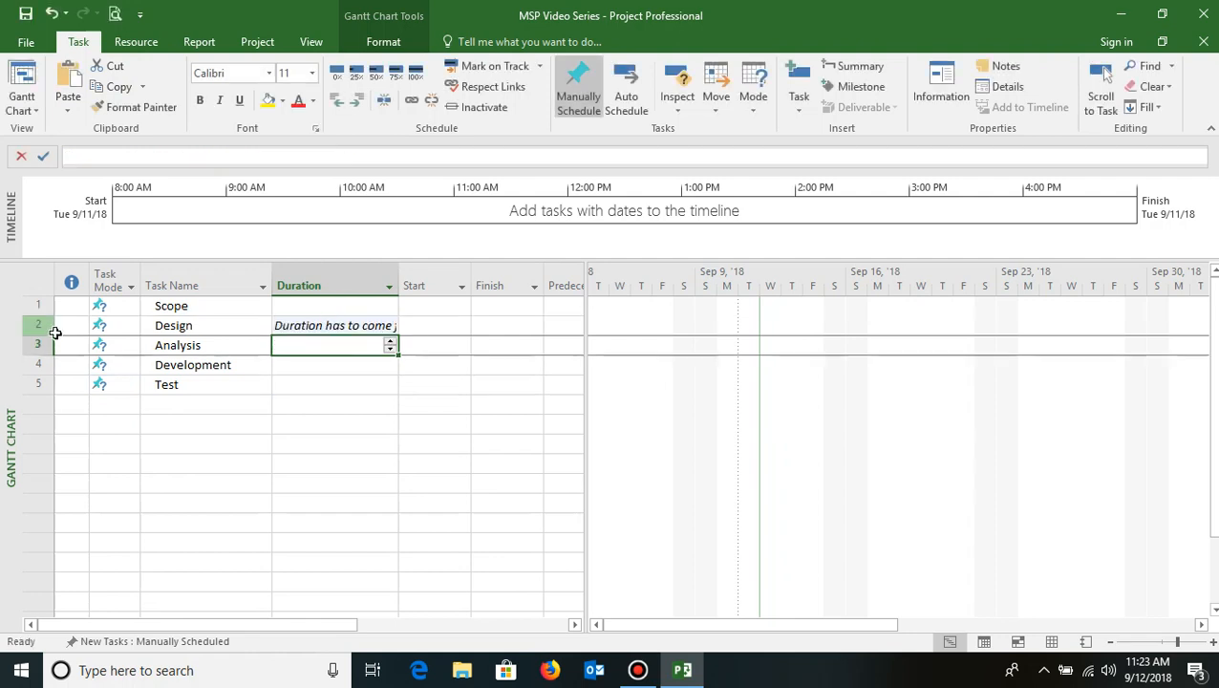
left_click_drag(54, 334, 55, 373)
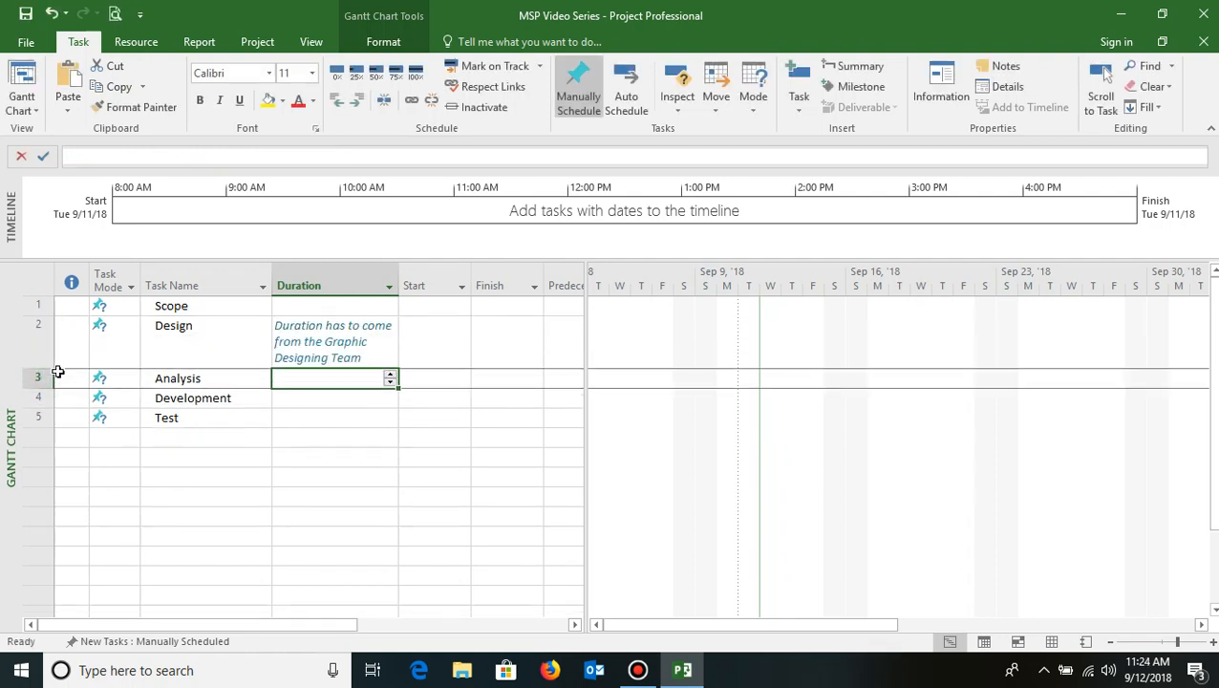
left_click(330, 342)
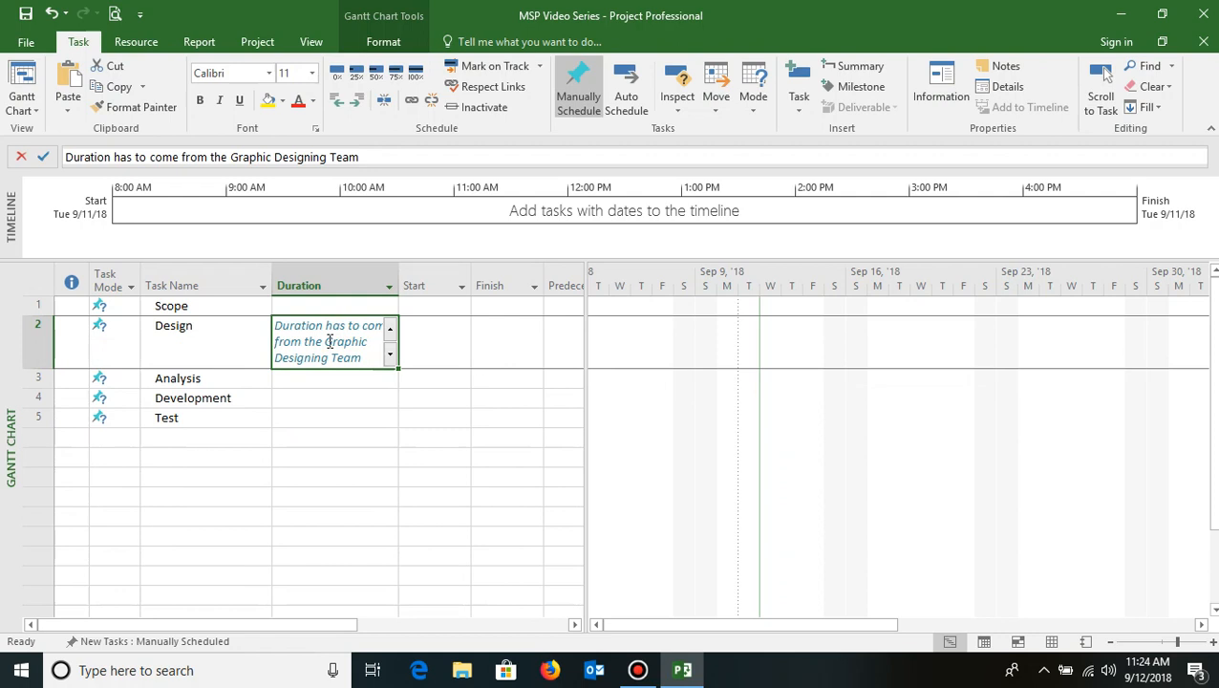
key("Tab")
key("Tab")
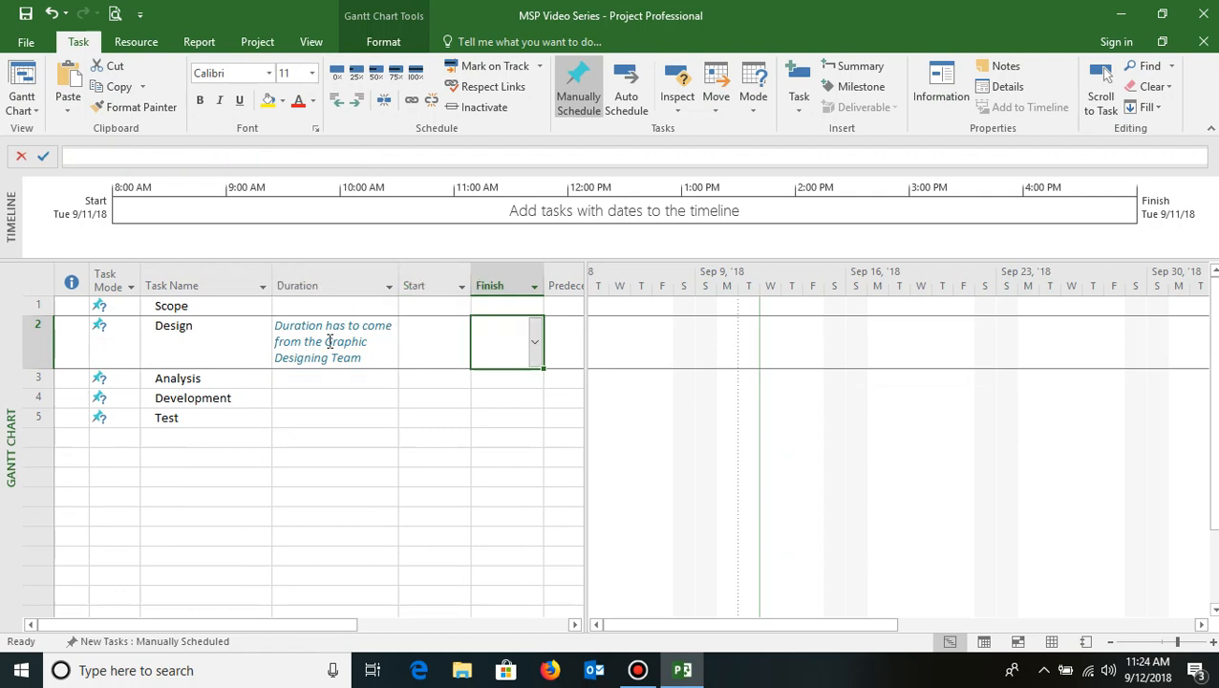
key("shift+Tab")
key("shift+Tab")
key("shift+Tab")
key("Down")
key("Down")
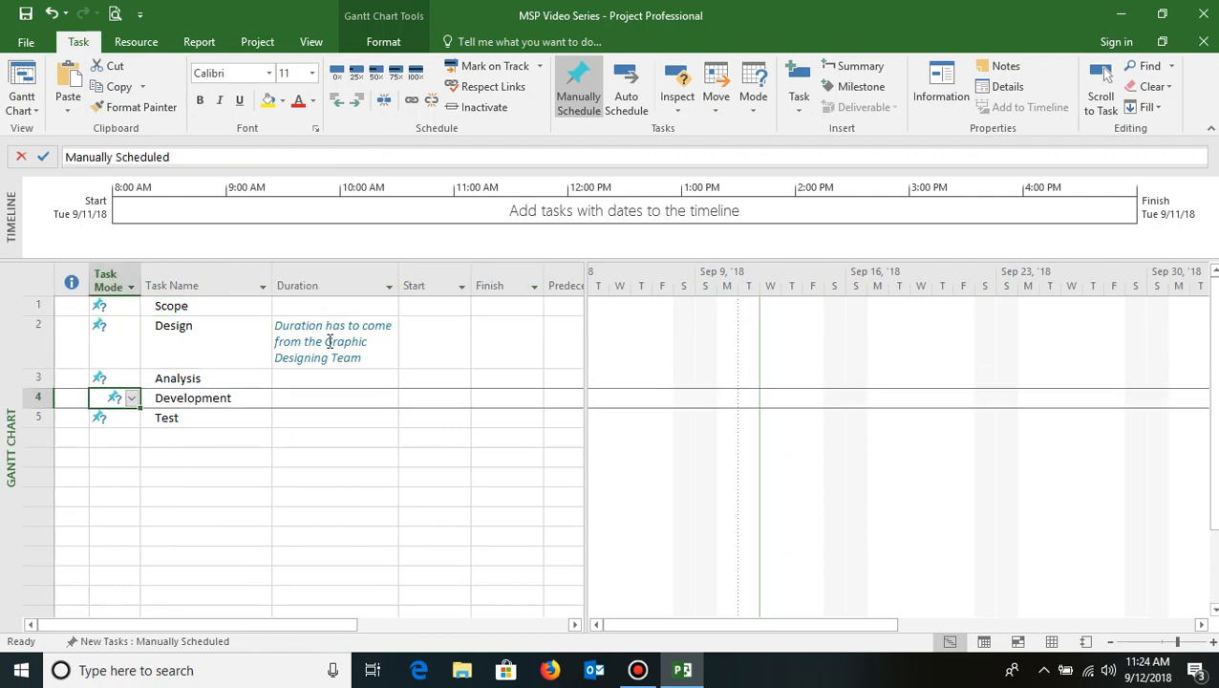
key("Down")
key("Down")
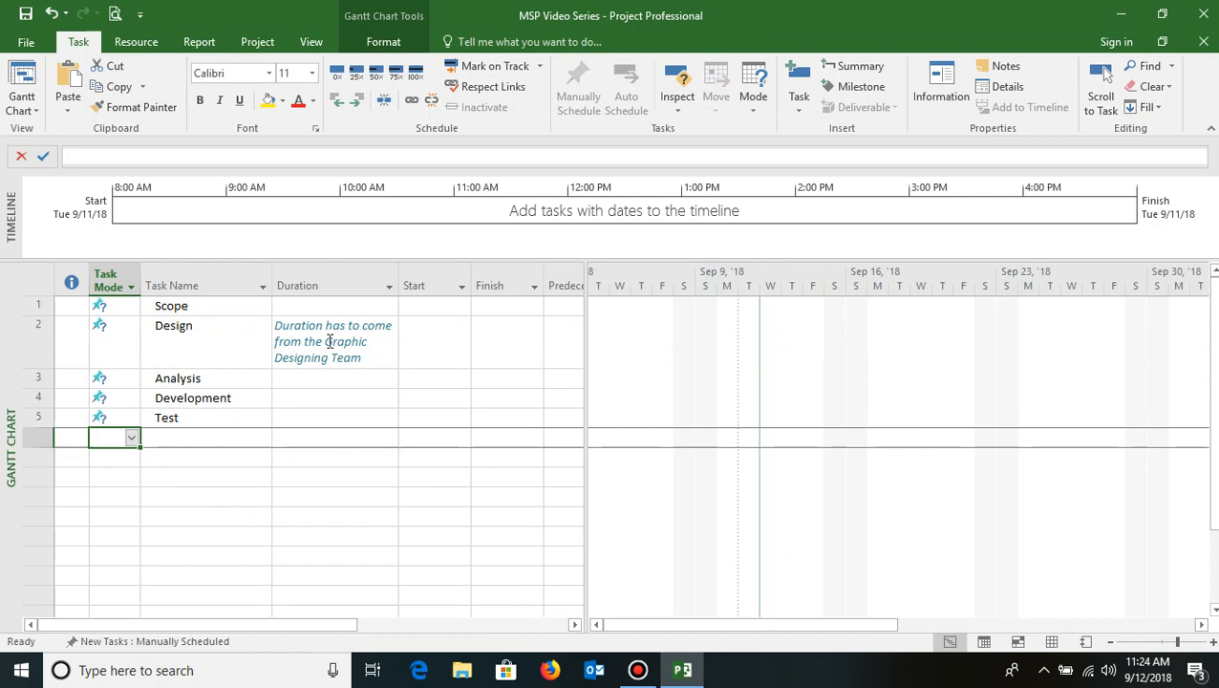
key("Tab")
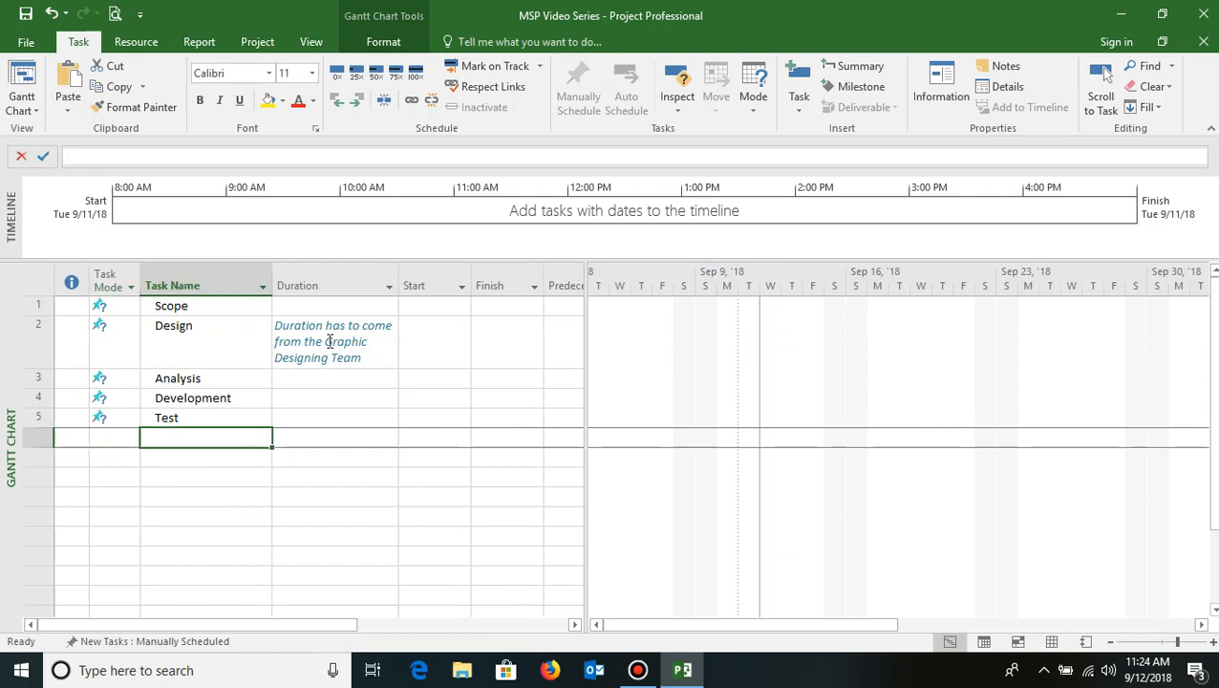
Insert a new task directly above the Analysis task.
left_click(37, 378)
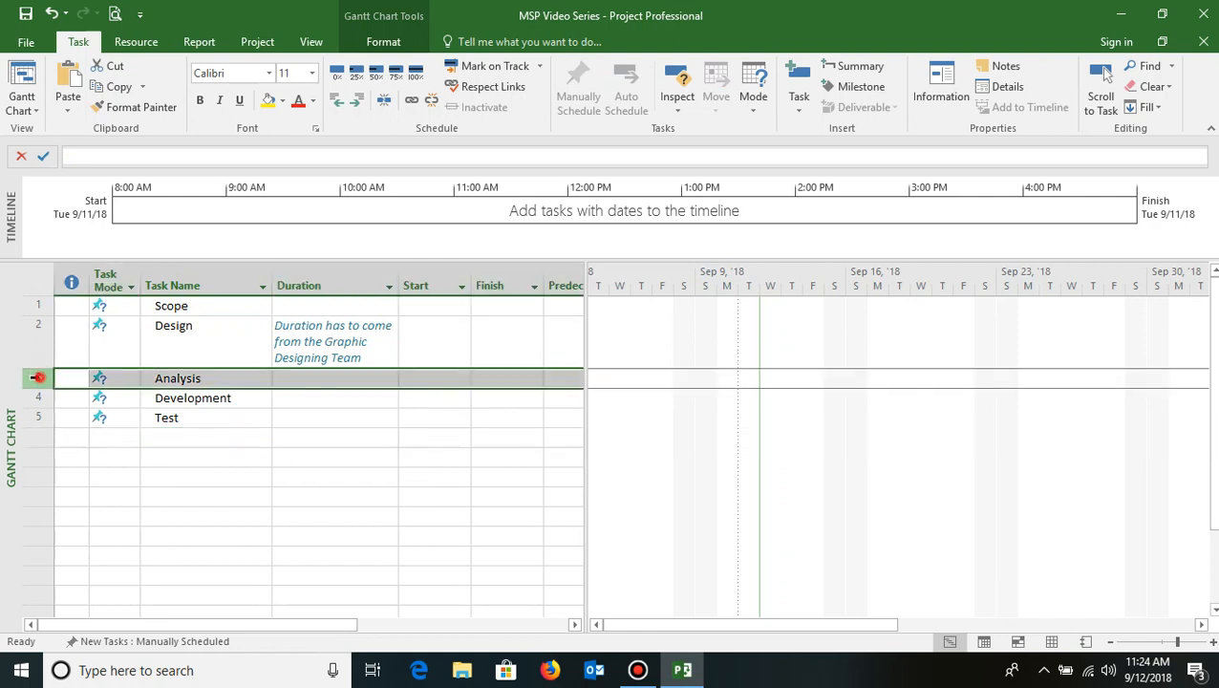
right_click(37, 378)
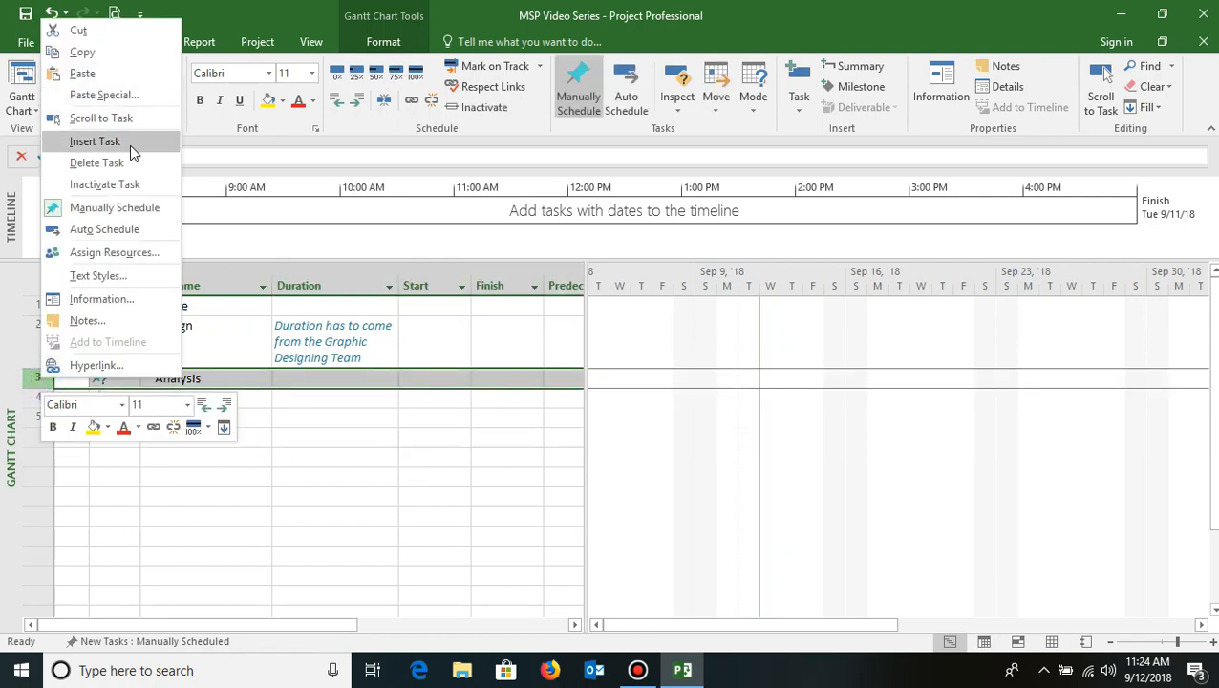
left_click(96, 142)
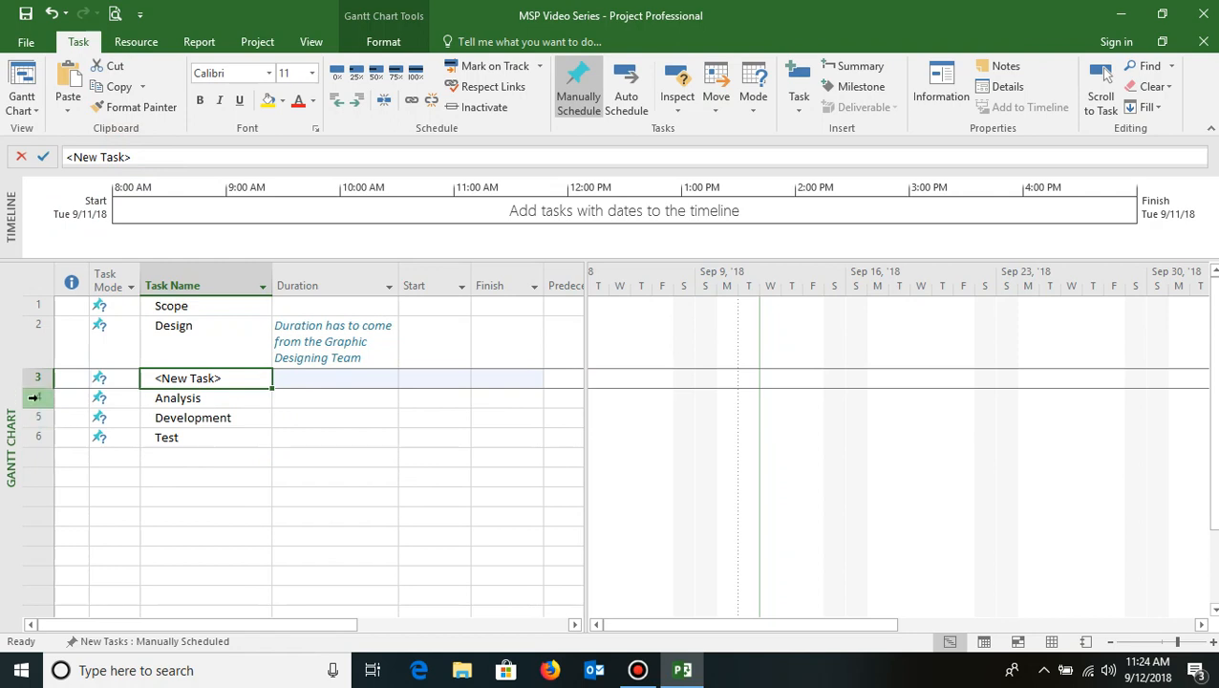
Insert a second new task row directly above the Analysis task.
left_click(36, 396)
right_click(36, 396)
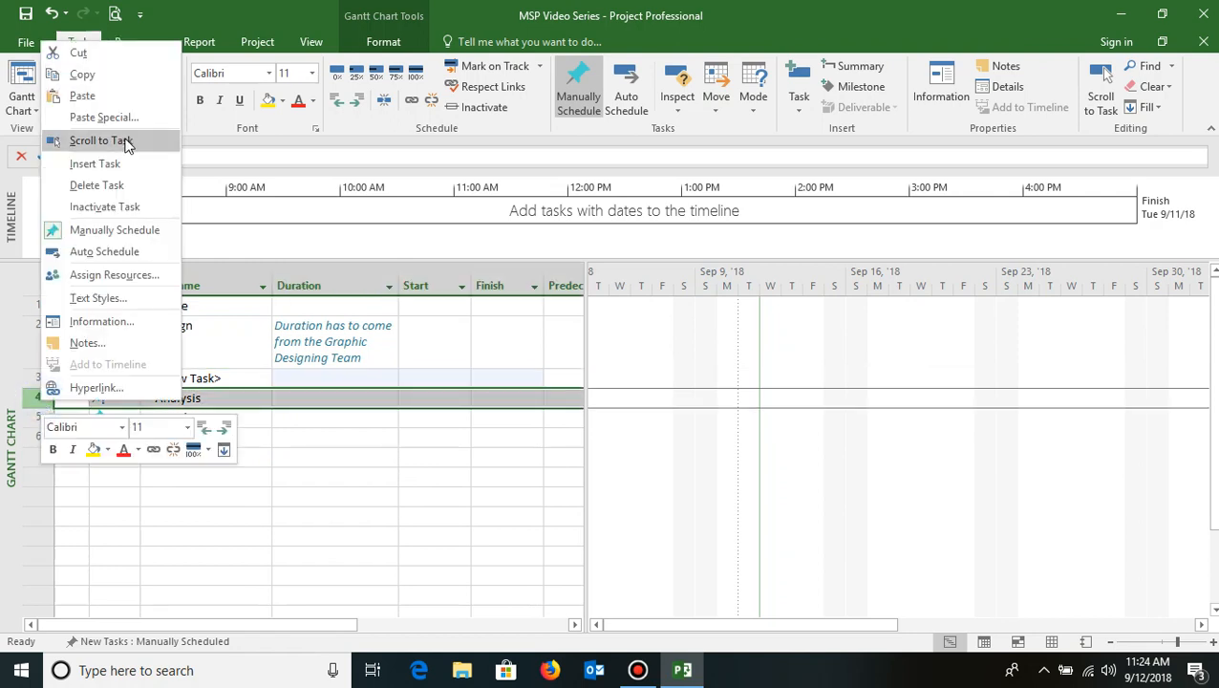
left_click(97, 163)
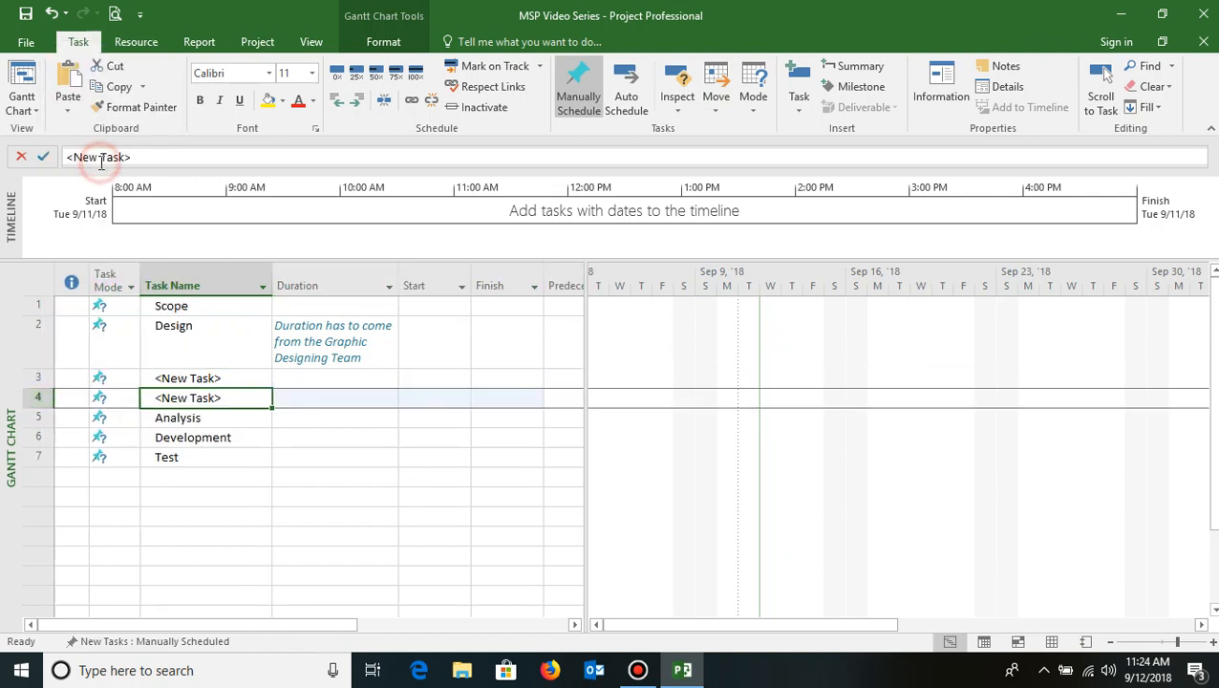
left_click(37, 417)
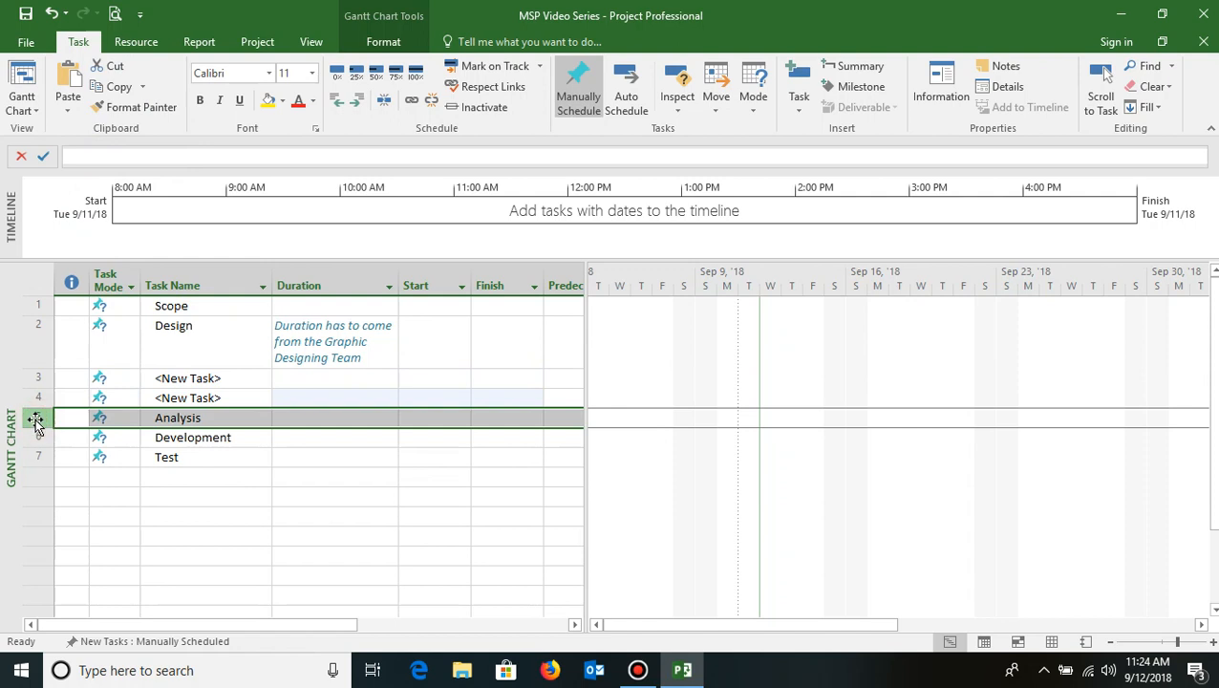
Name the two inserted tasks below Design HLD and Detailed Design.
left_click(208, 379)
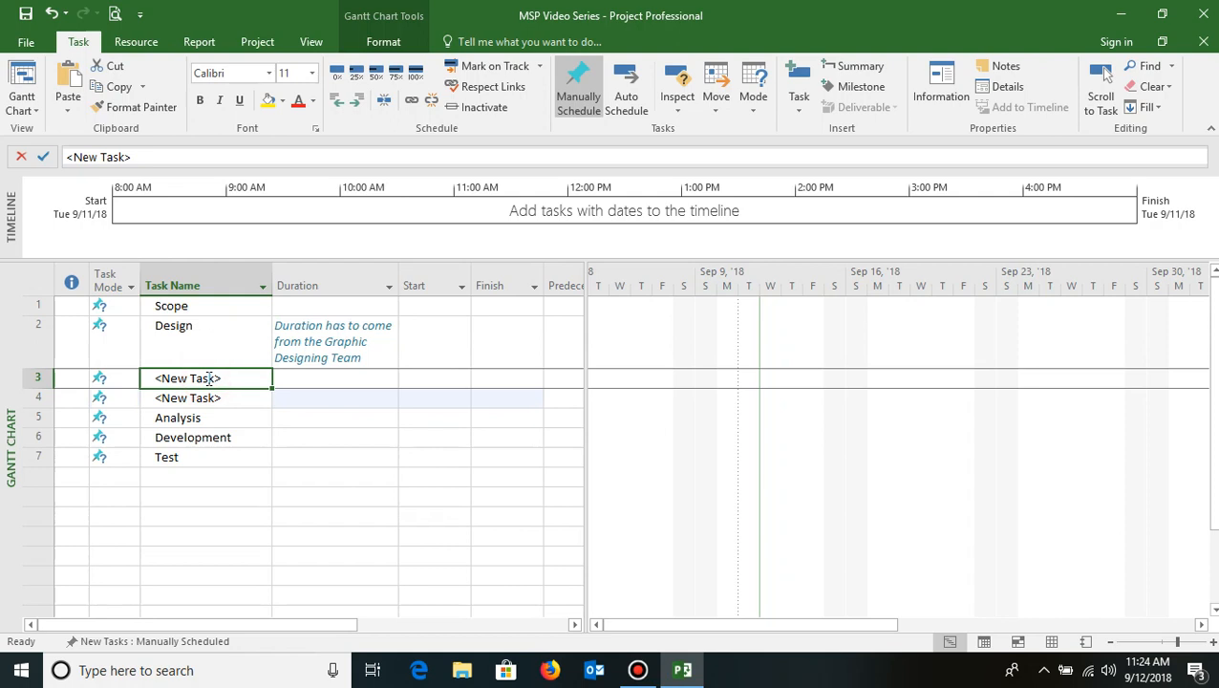
type("HLD")
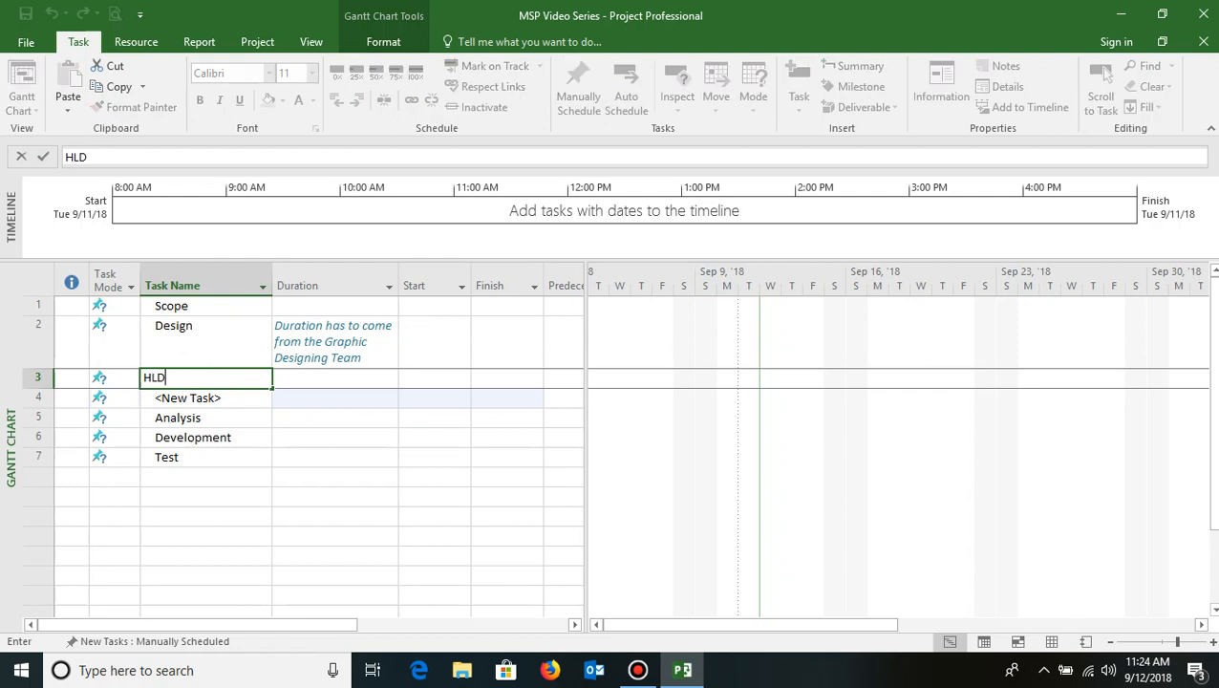
key("Return")
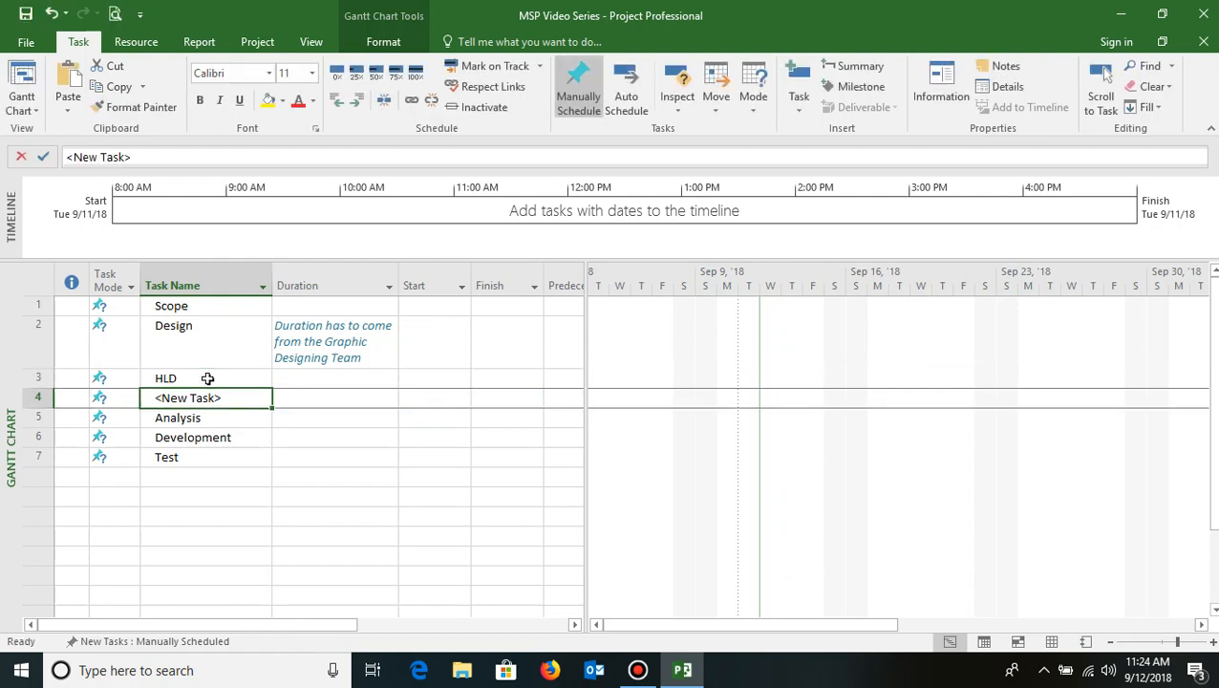
type("Detailed ")
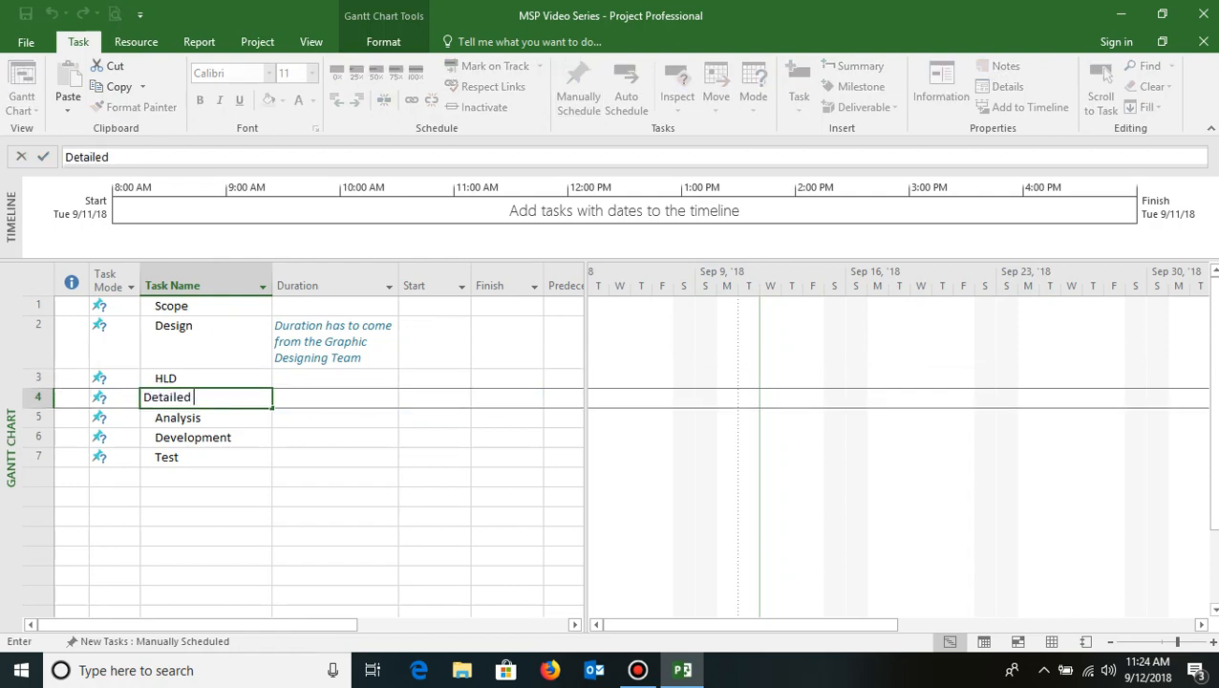
type("Design")
key("Return")
Set the HLD task's duration to 2 days.
key("Up")
key("Up")
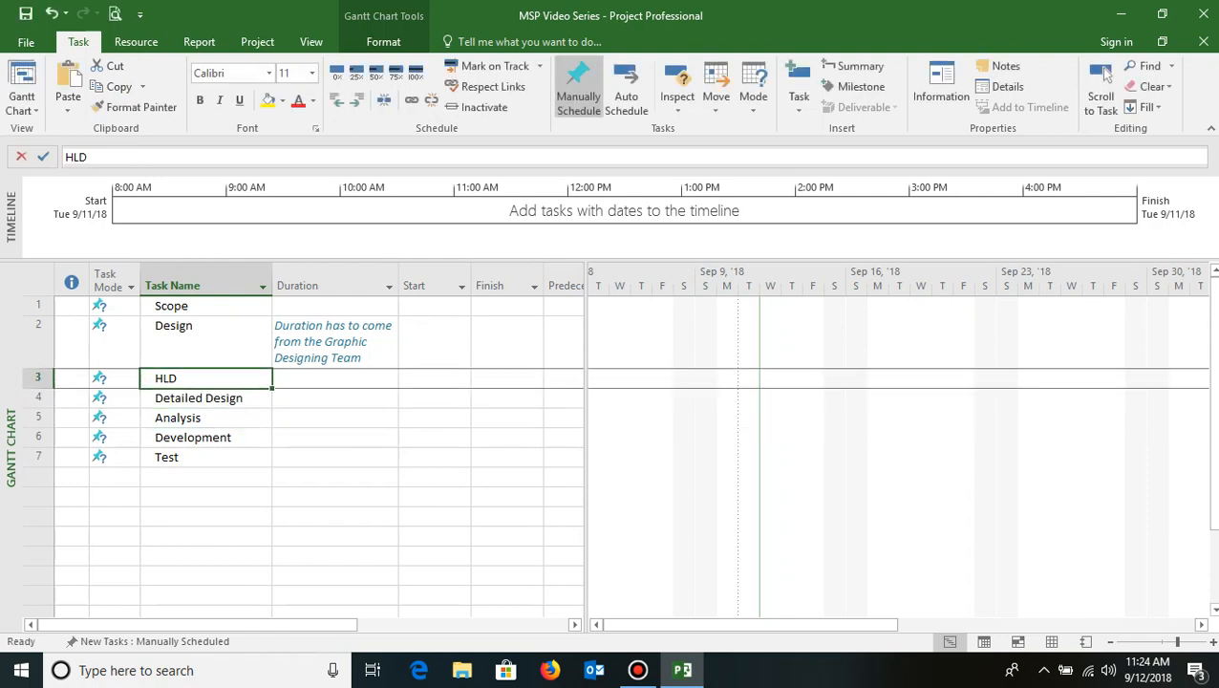
key("Tab")
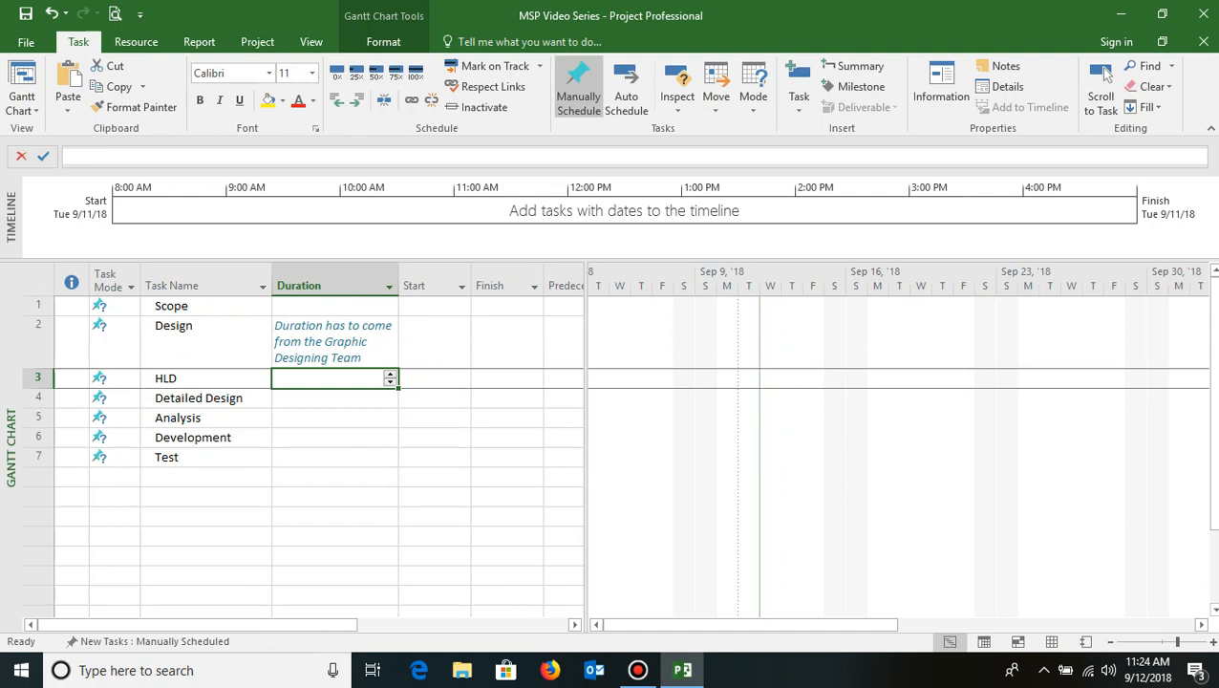
left_click(117, 378)
left_click(347, 379)
type("2 days")
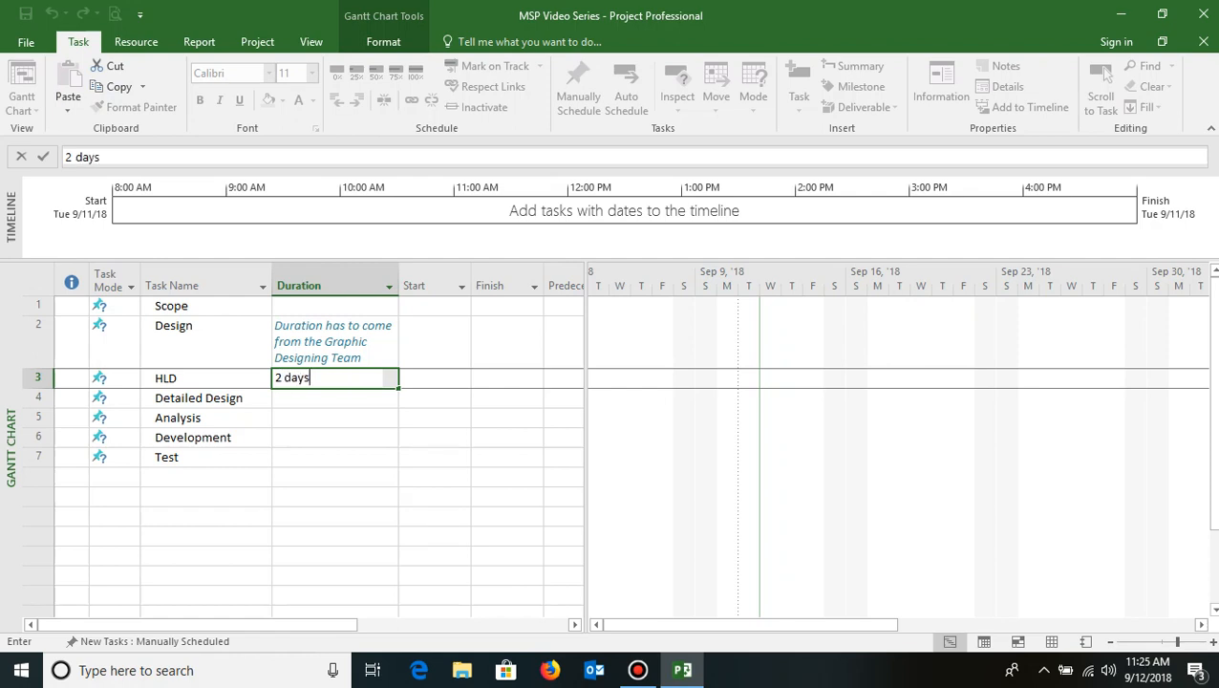
key("Tab")
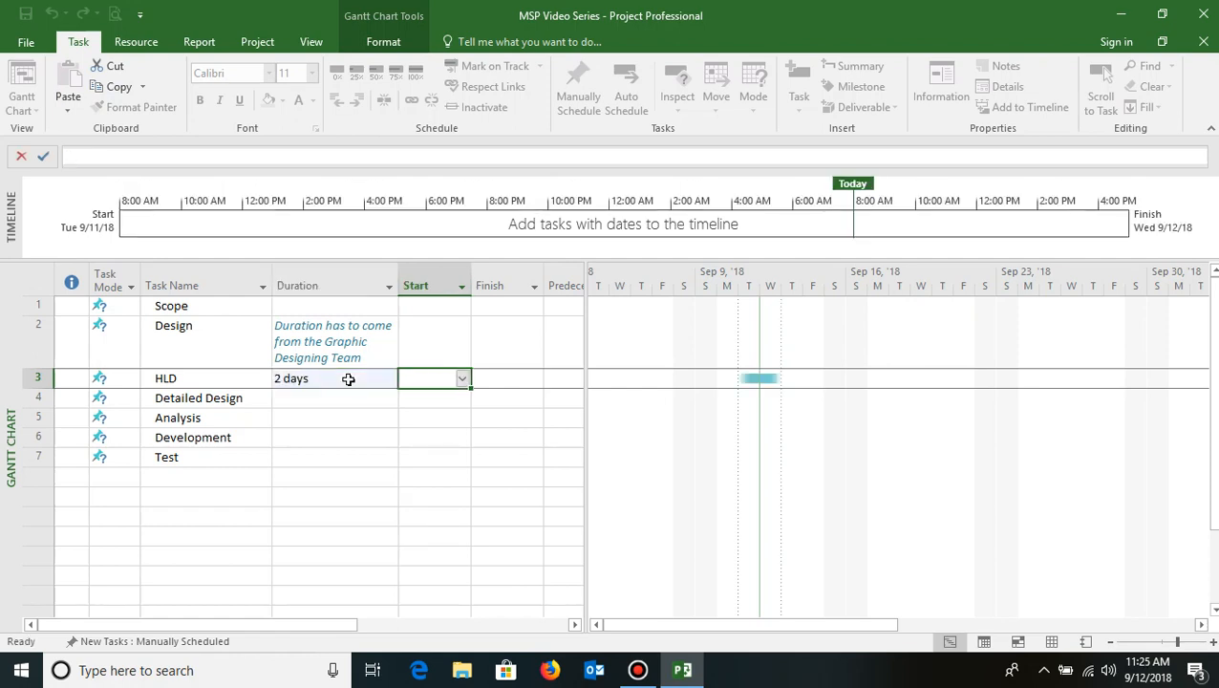
key("Up")
key("Down")
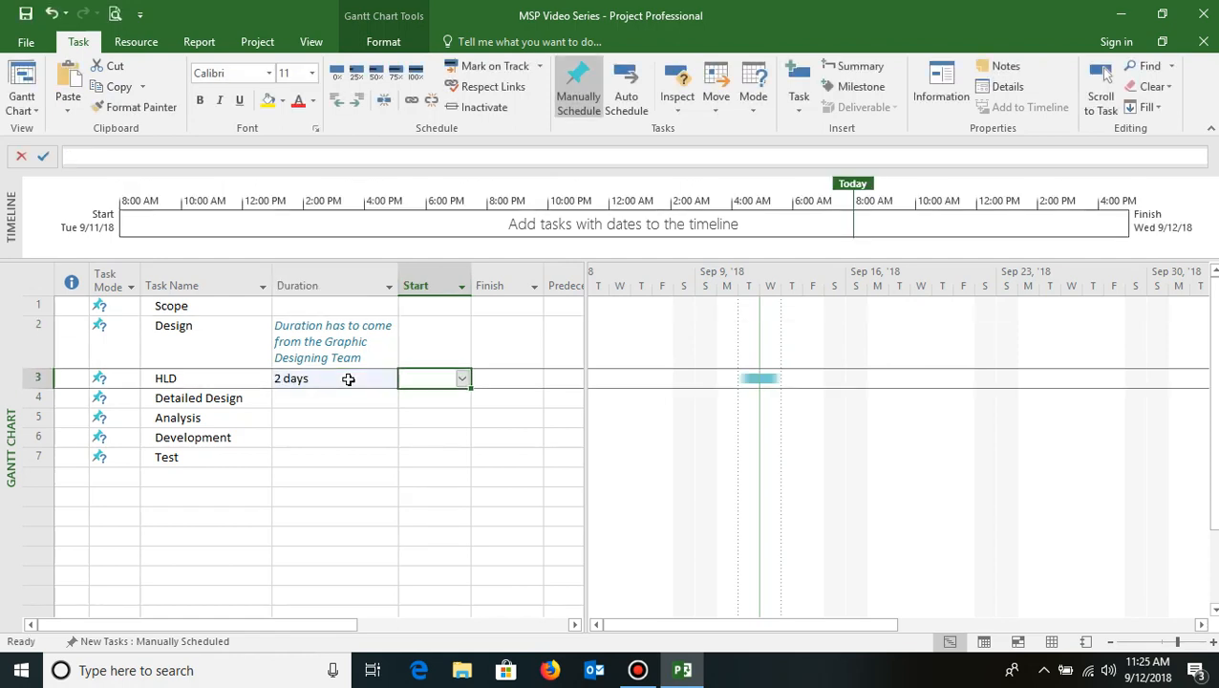
key("Left")
key("Left")
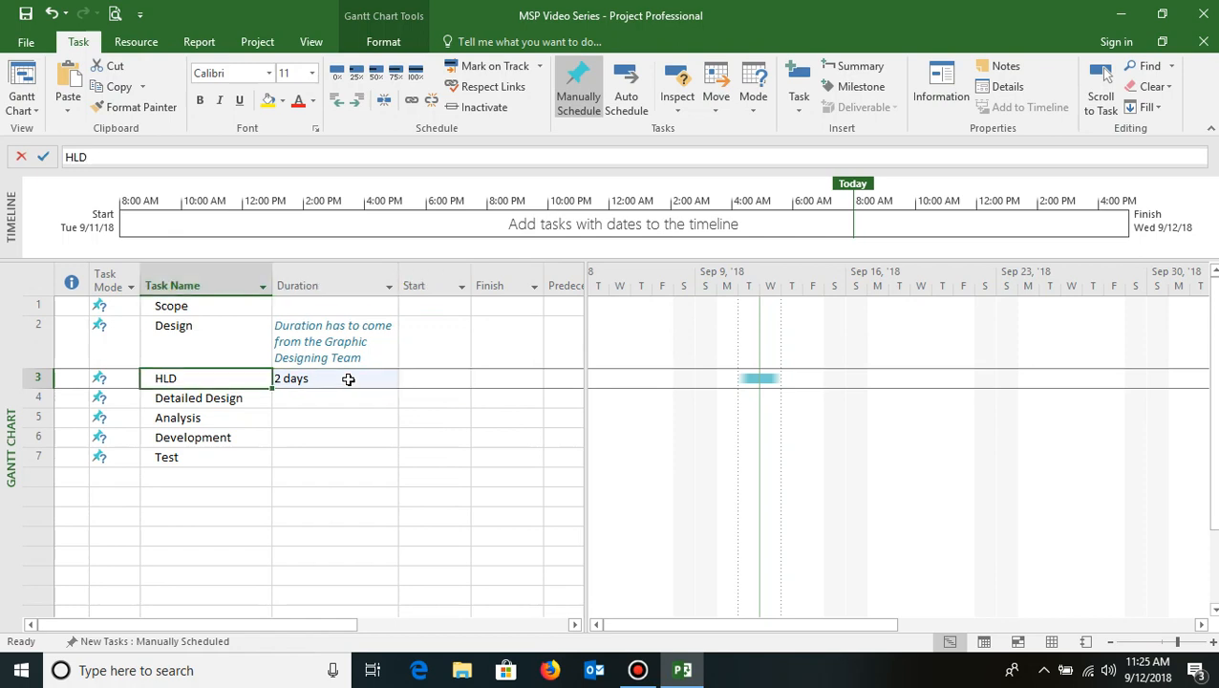
key("Right")
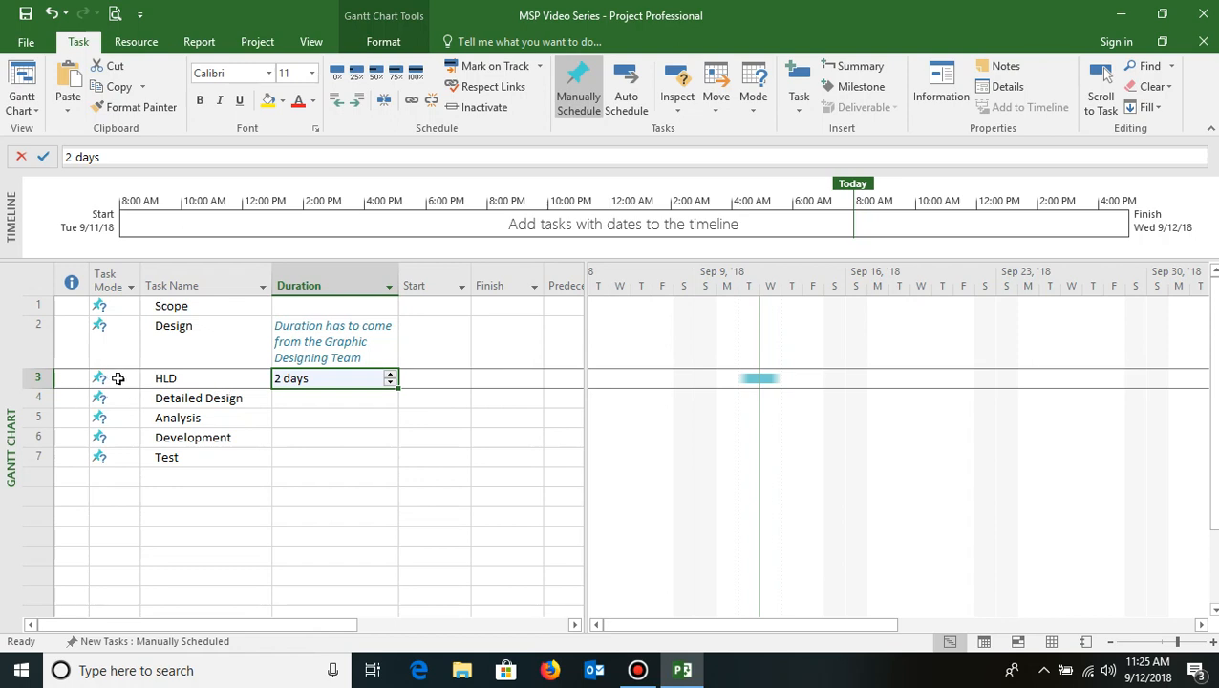
Change the HLD task's mode to Auto Scheduled.
mouse_move(117, 378)
left_click(112, 379)
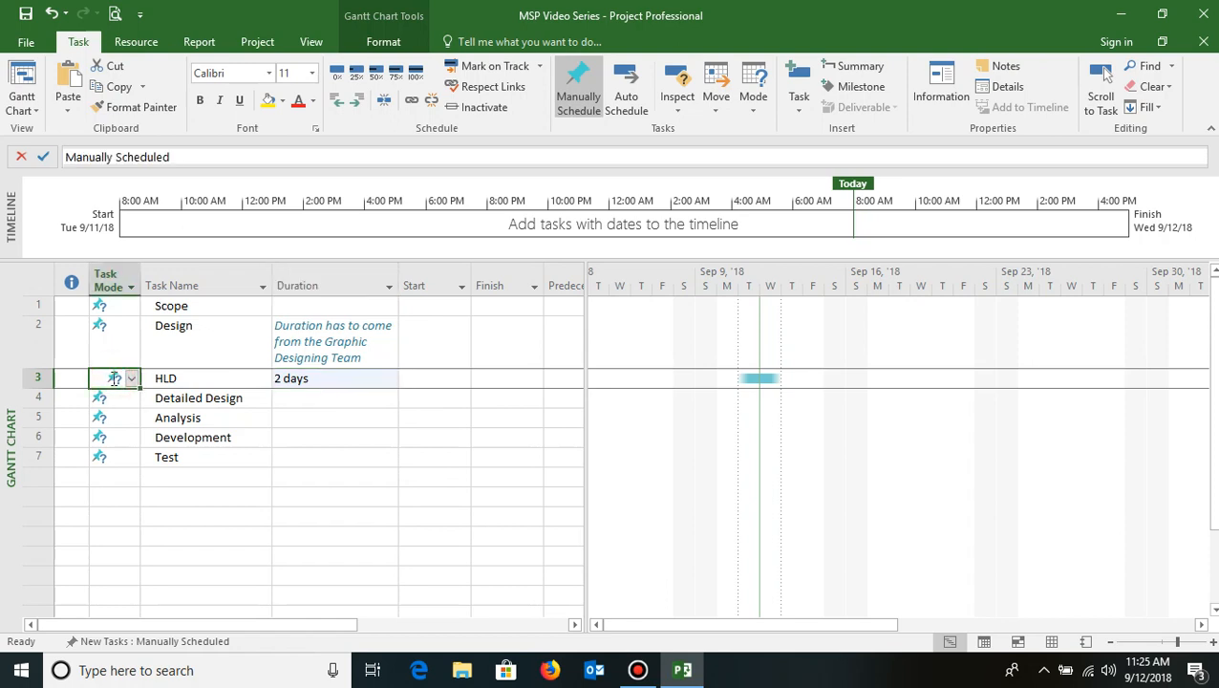
left_click(132, 378)
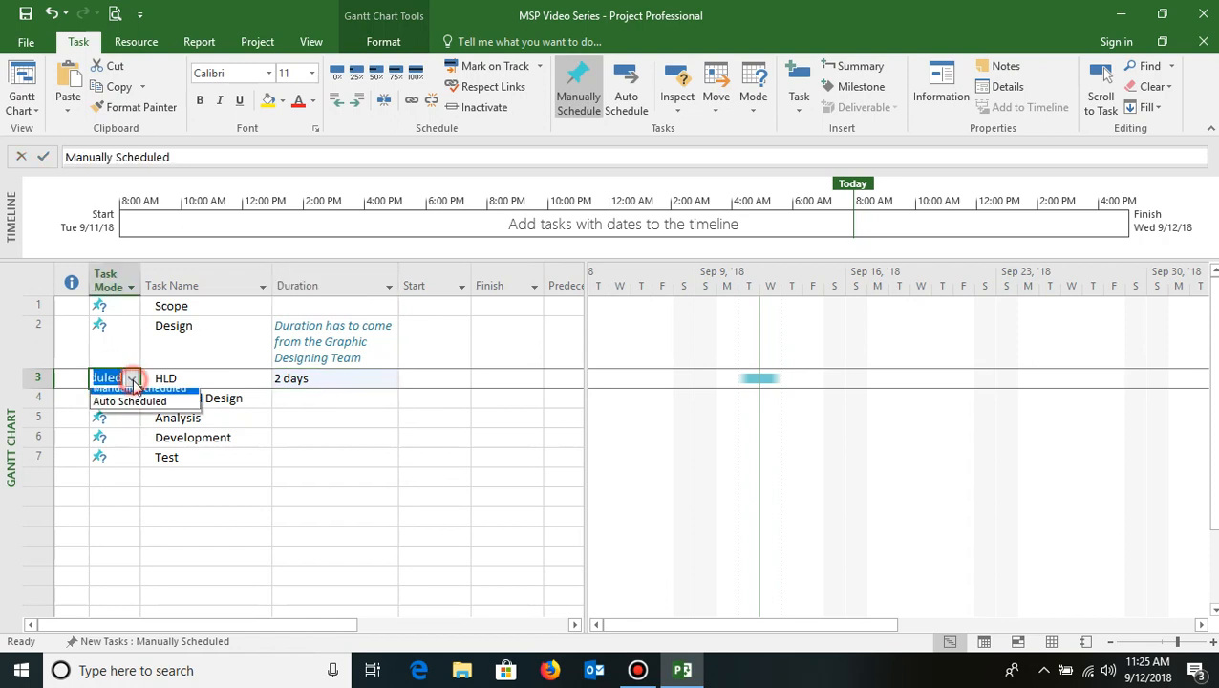
left_click(134, 408)
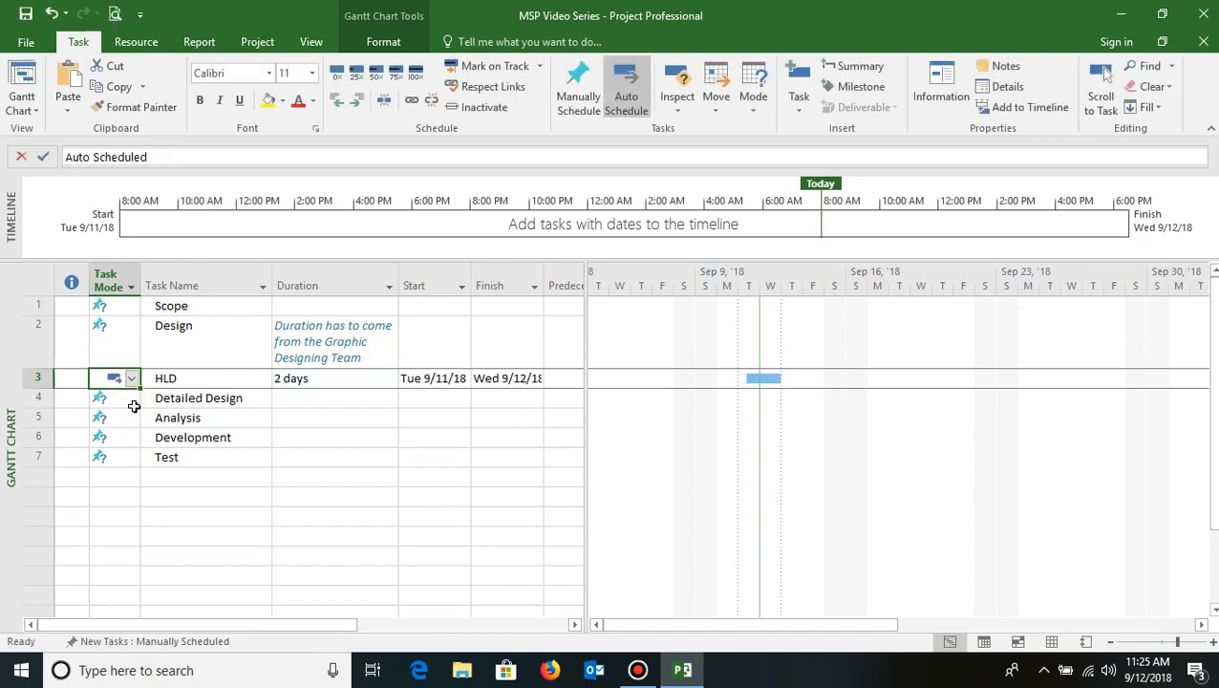
Examine the HLD task's duration, start date and finish date under automatic scheduling.
left_click(317, 379)
key("Tab")
key("Tab")
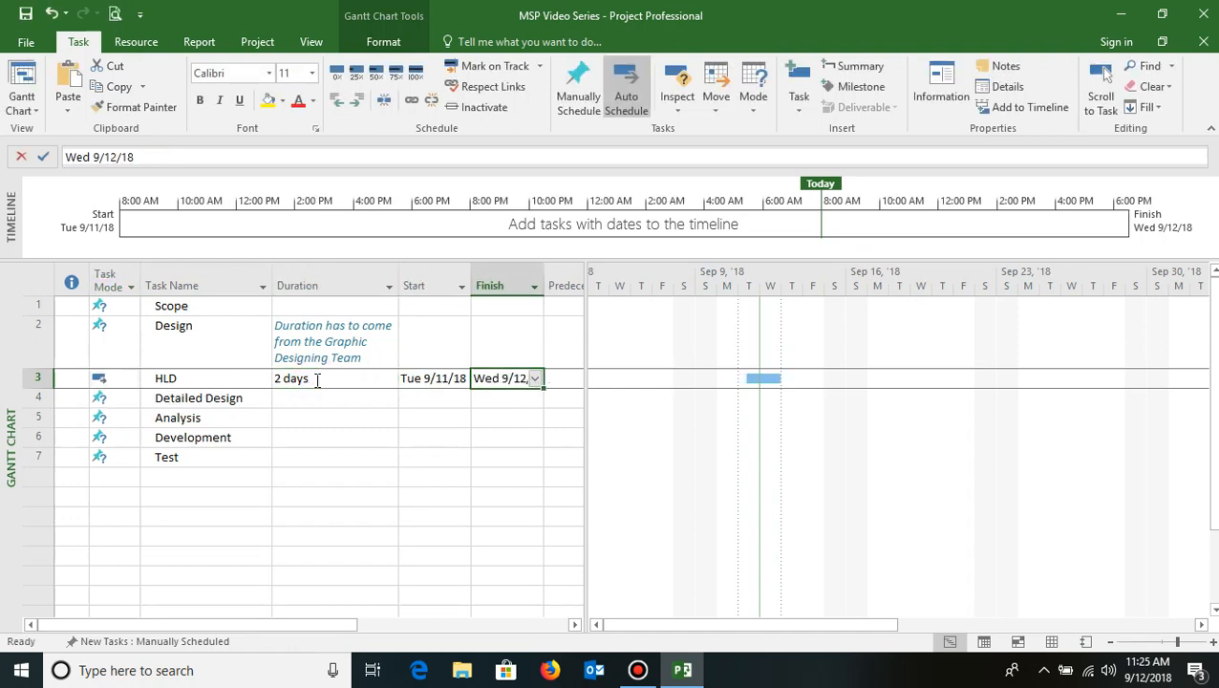
key("shift+Tab")
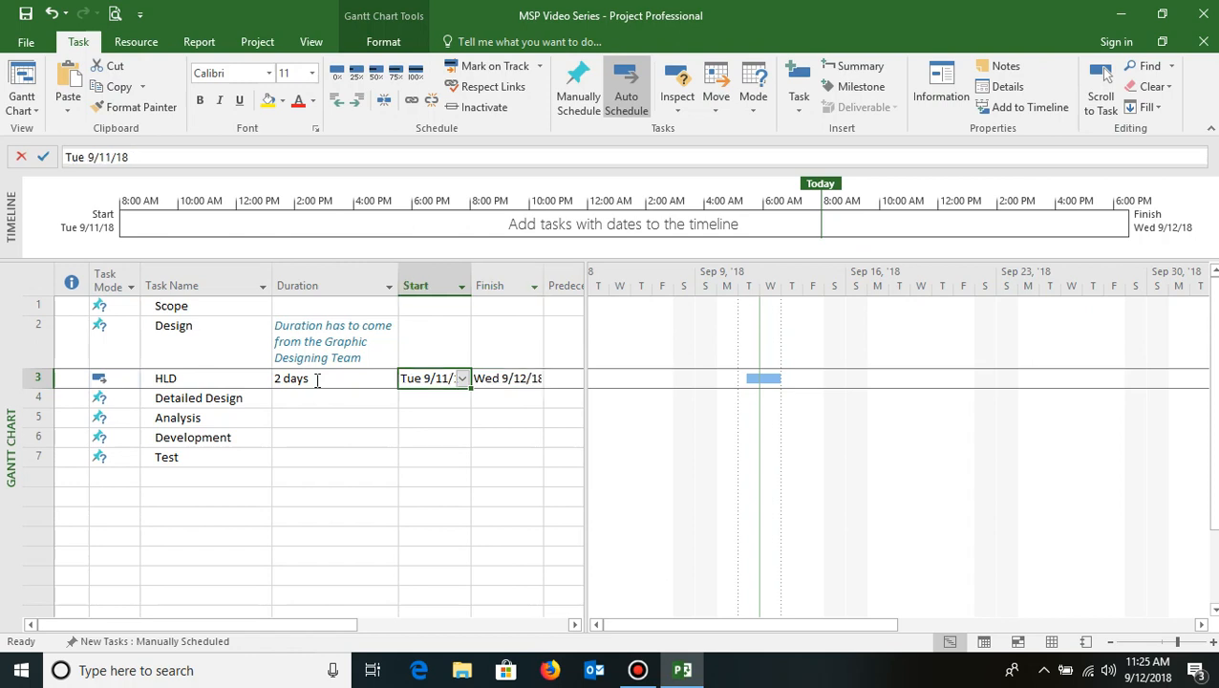
key("Tab")
key("shift+Tab")
key("shift+Tab")
key("Tab")
key("Tab")
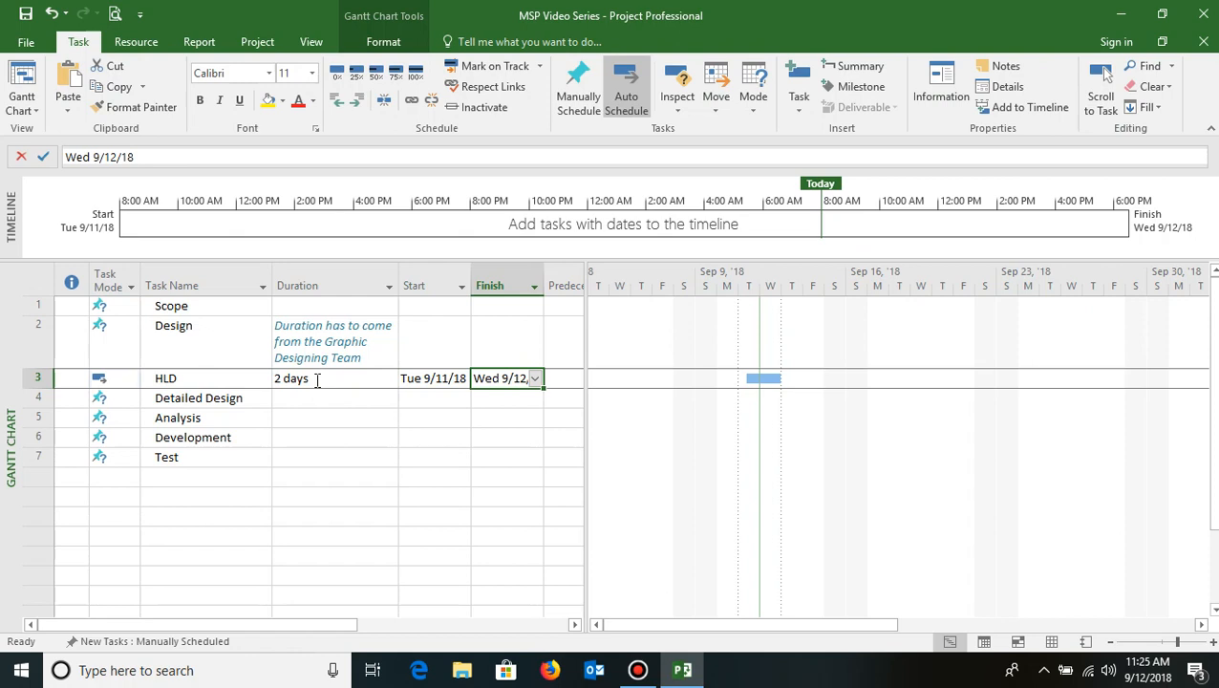
key("shift+Tab")
key("shift+Tab")
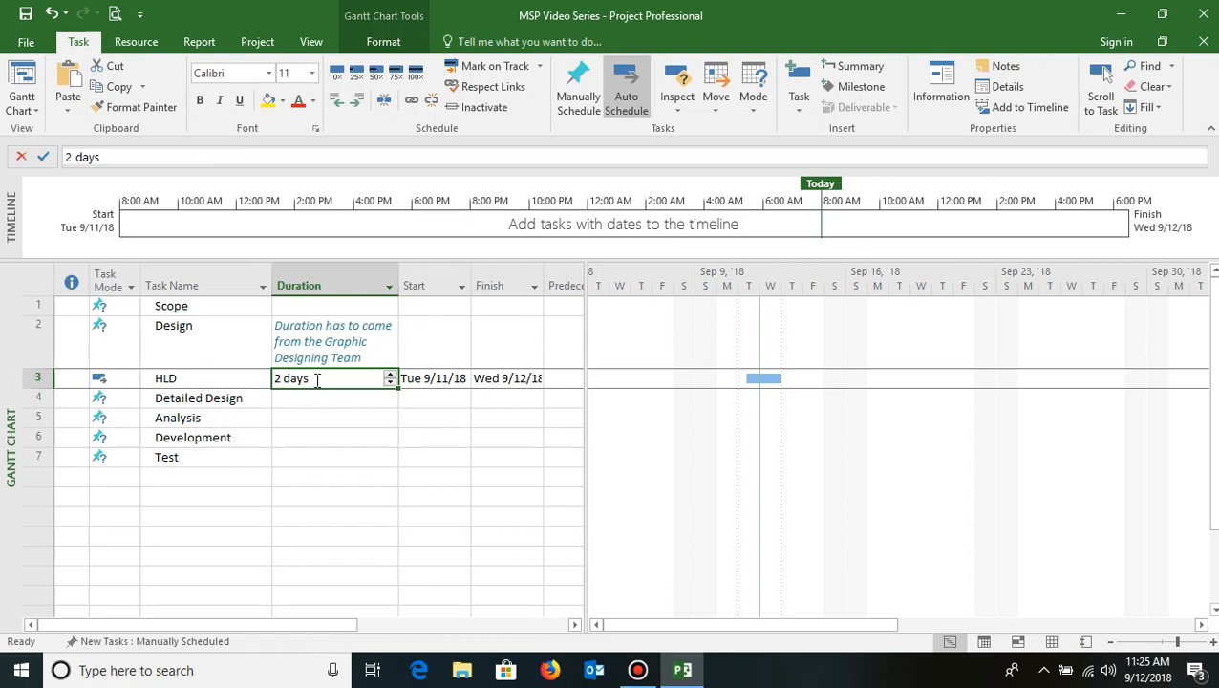
key("Tab")
key("Tab")
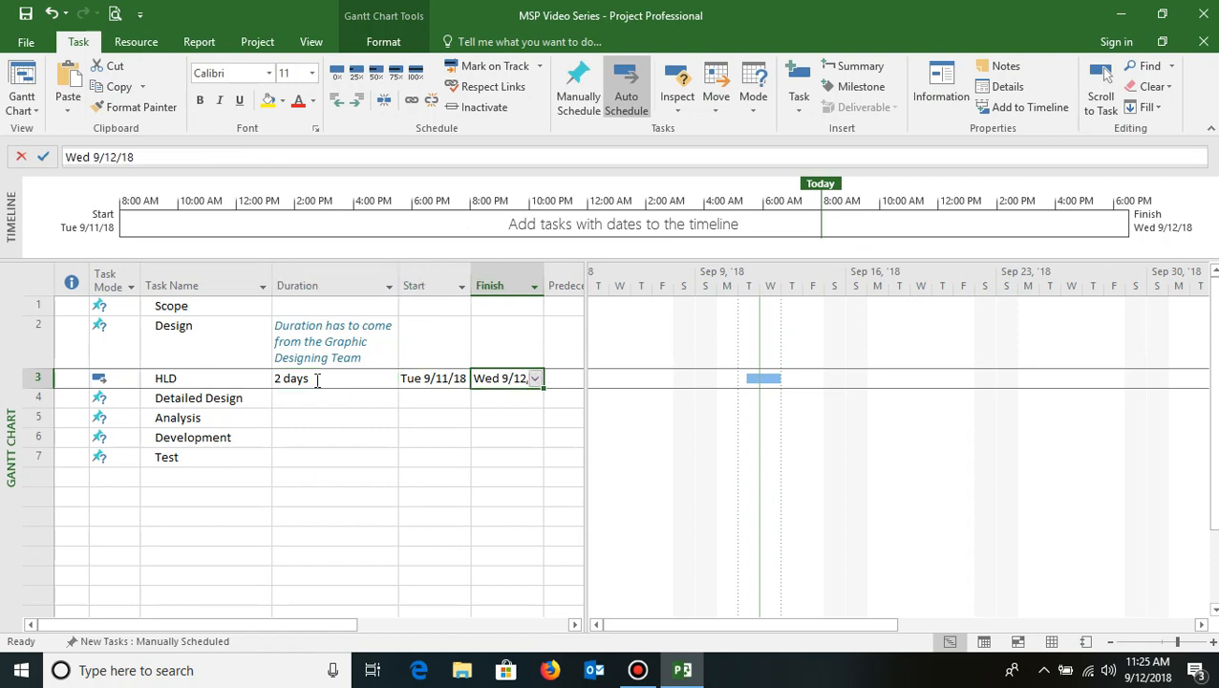
key("shift+Tab")
key("shift+Tab")
key("shift+Tab")
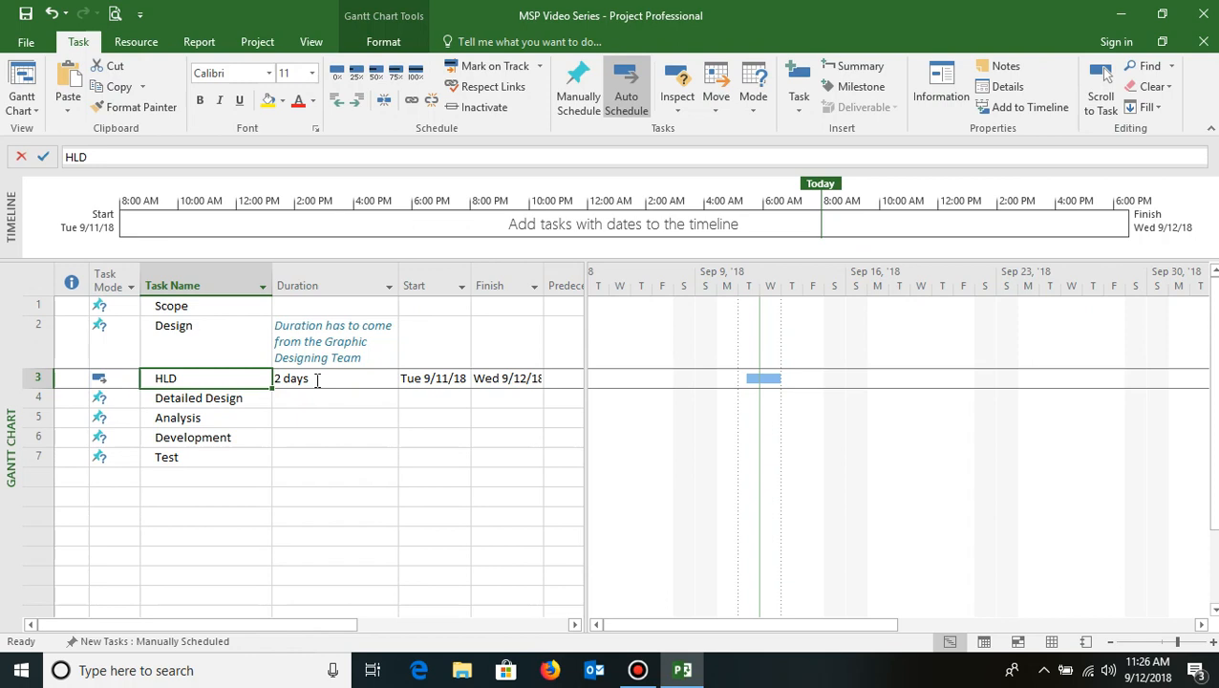
key("Right")
key("Right")
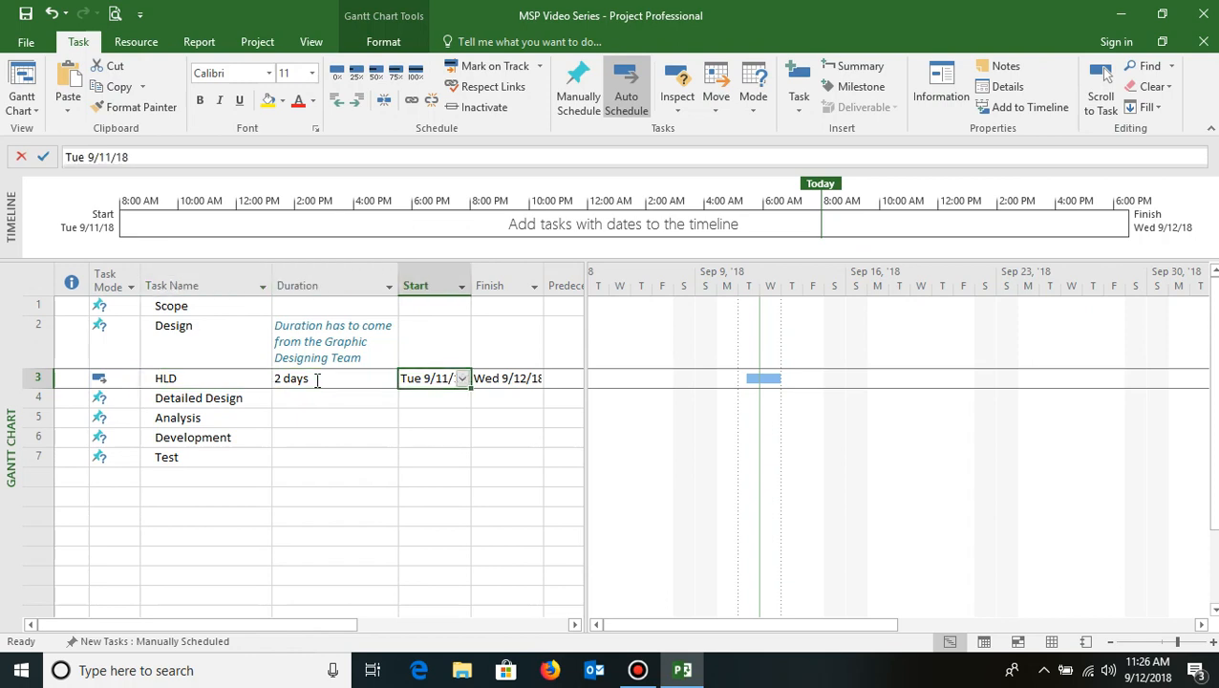
Change the Detailed Design task's mode to Auto Scheduled.
left_click(195, 399)
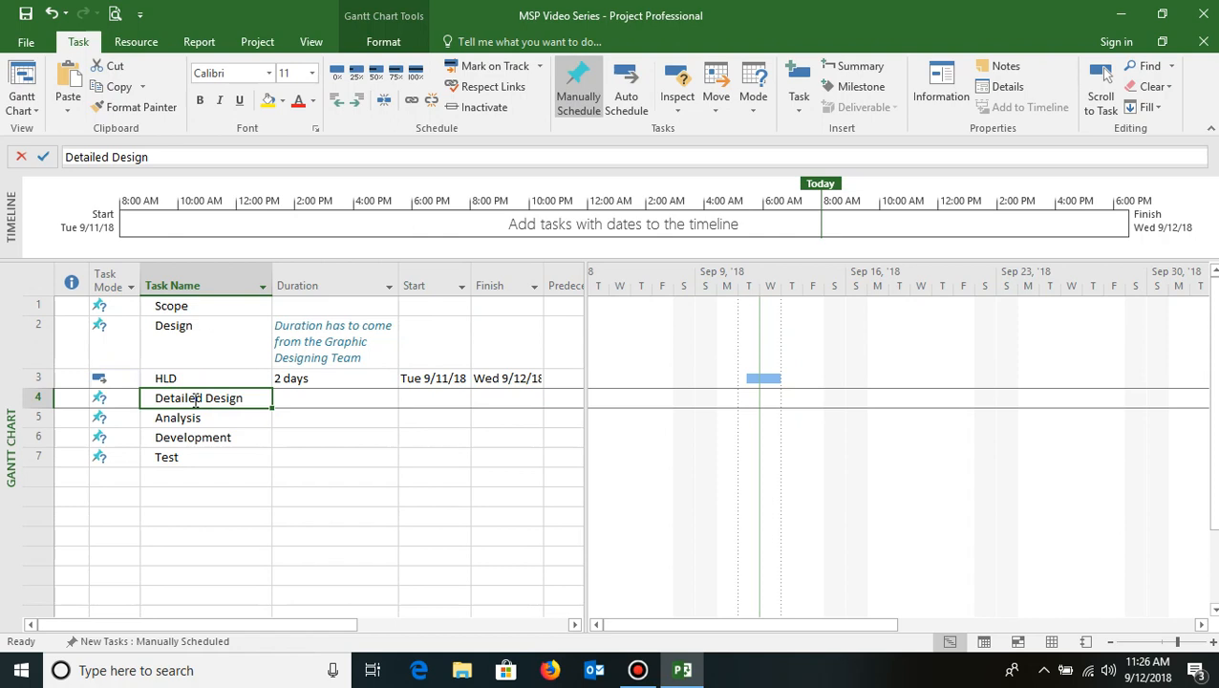
left_click(118, 400)
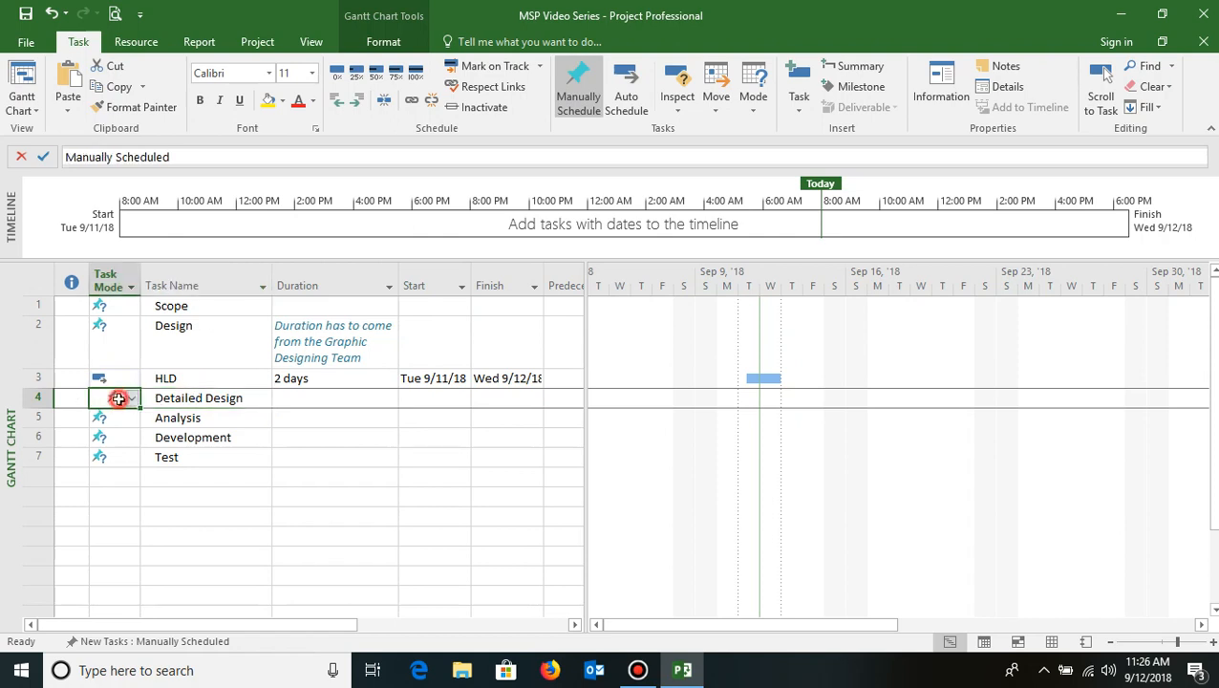
left_click(132, 400)
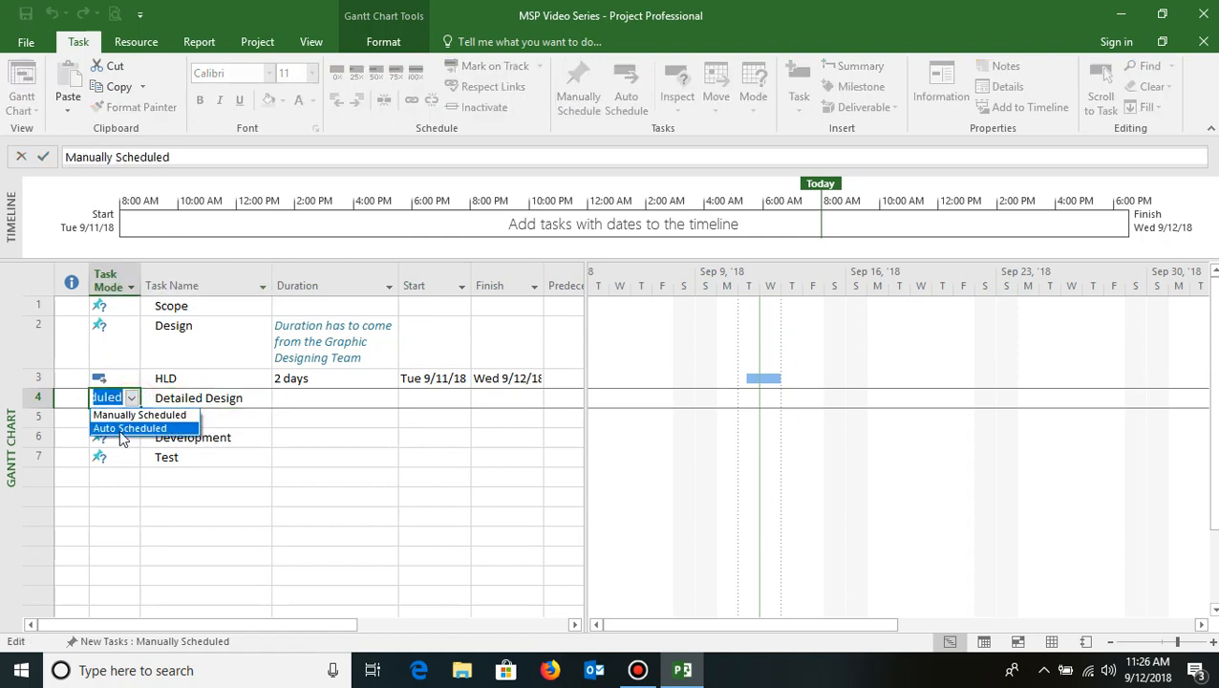
left_click(129, 428)
Examine the Detailed Design task's mode, duration, start date and finish date.
left_click(318, 399)
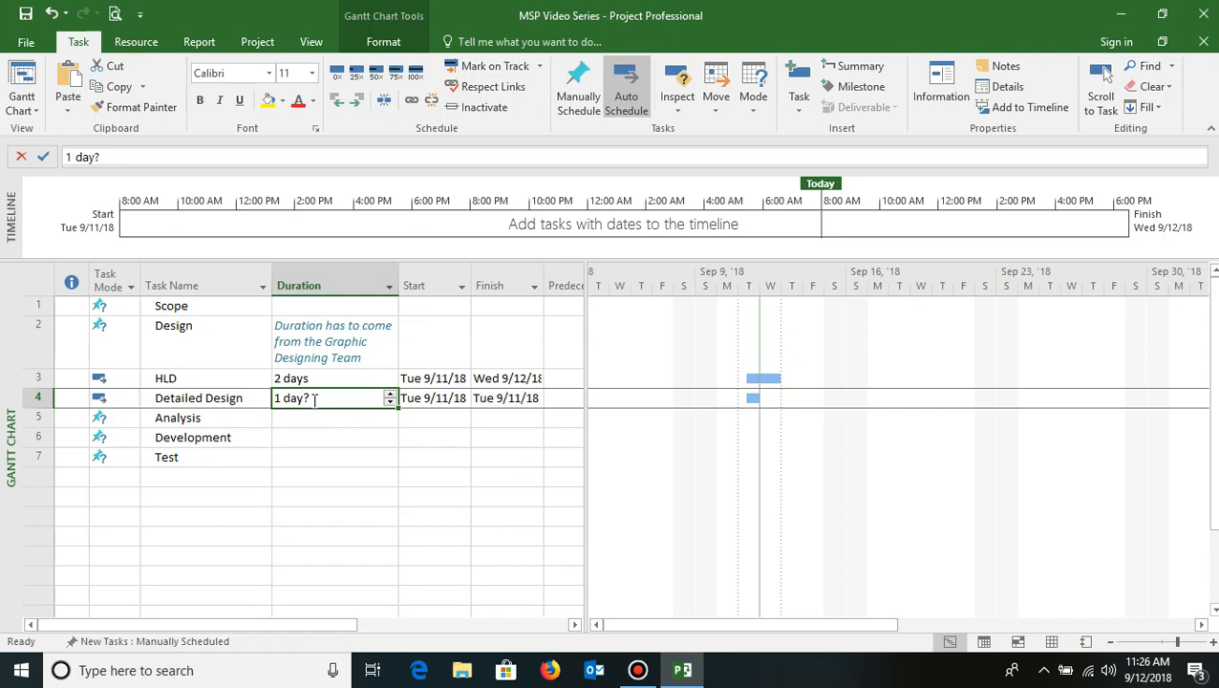
key("Tab")
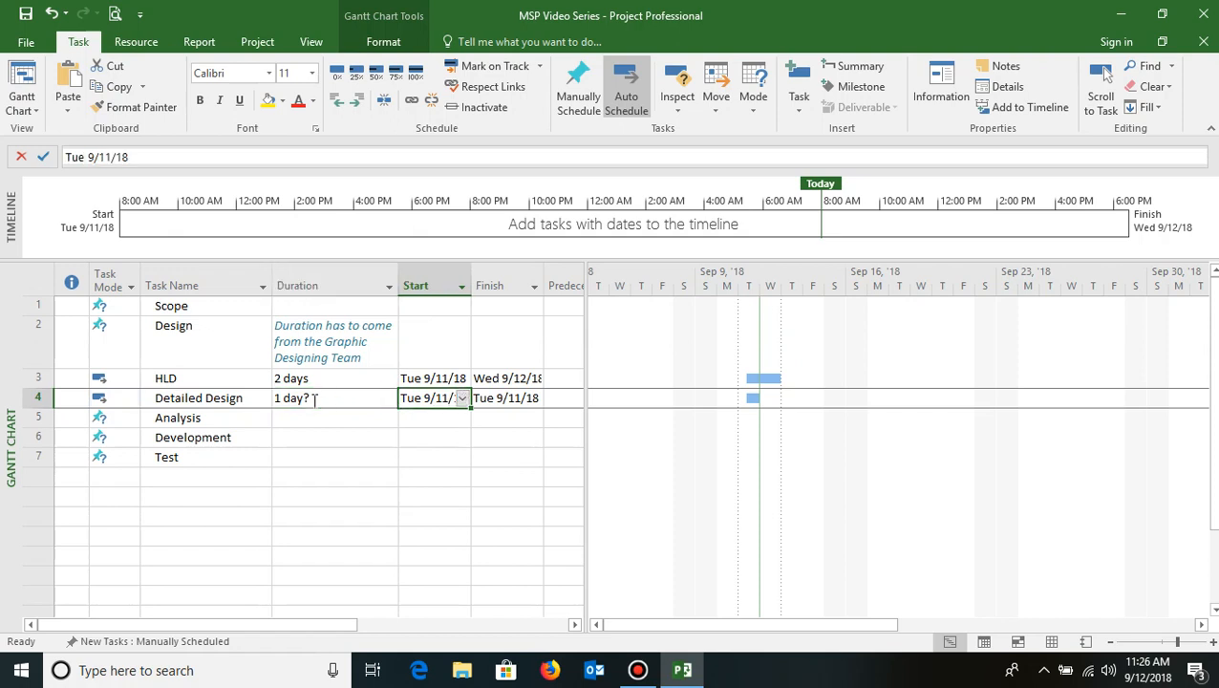
key("Tab")
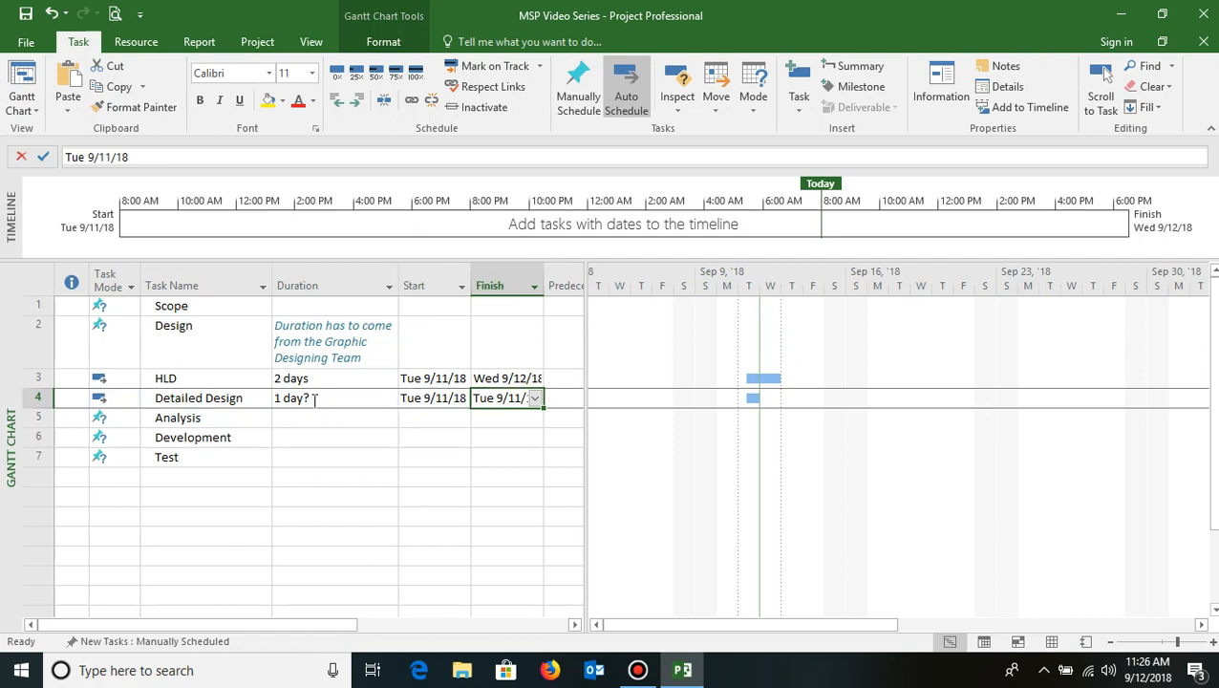
key("shift+Tab")
key("shift+Tab")
key("shift+Tab")
key("shift+Tab")
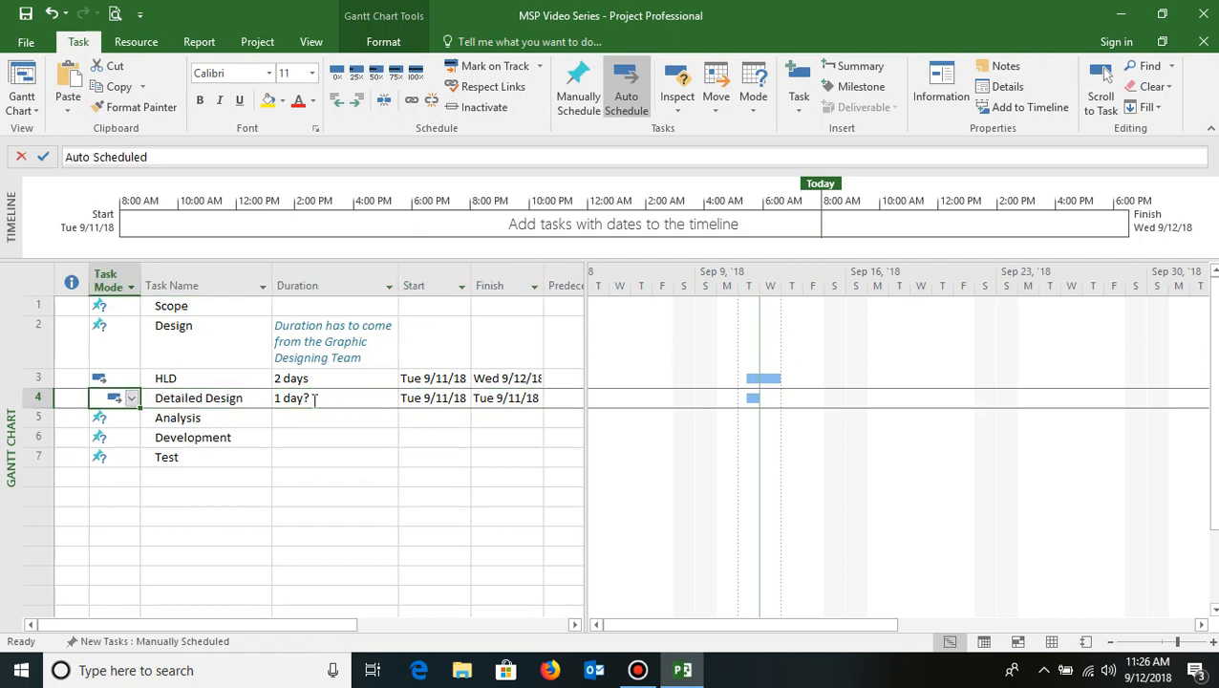
key("Tab")
key("Tab")
key("Tab")
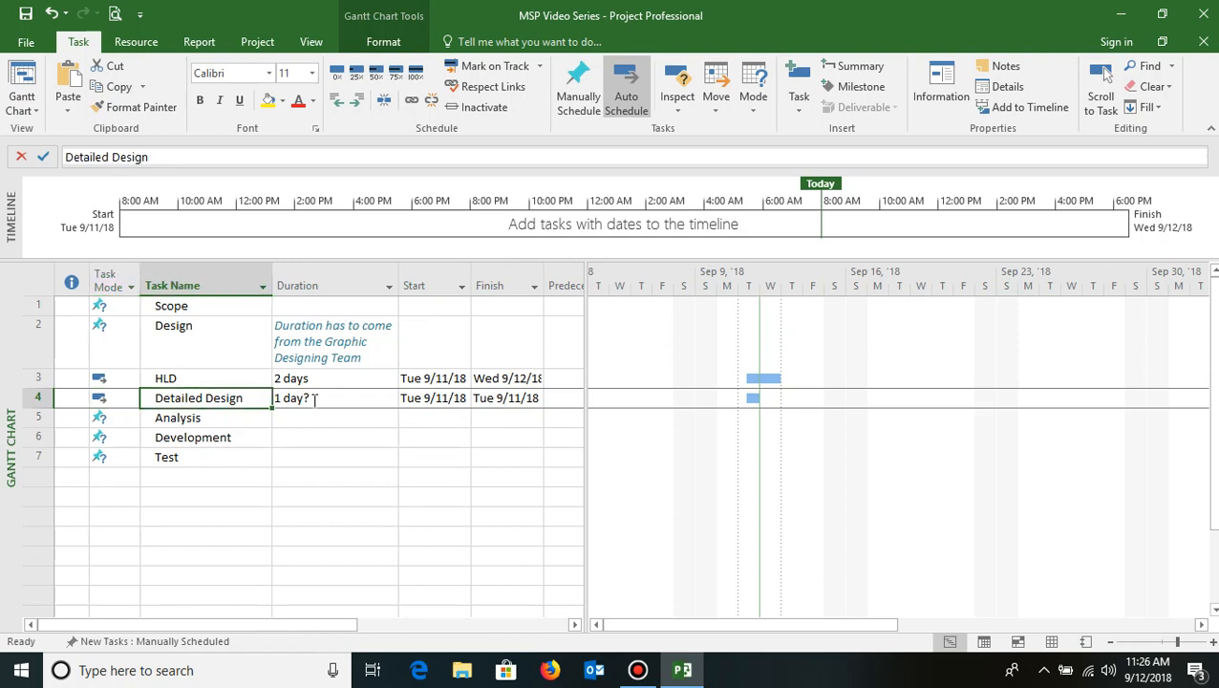
key("shift+Tab")
key("shift+Tab")
key("shift+Tab")
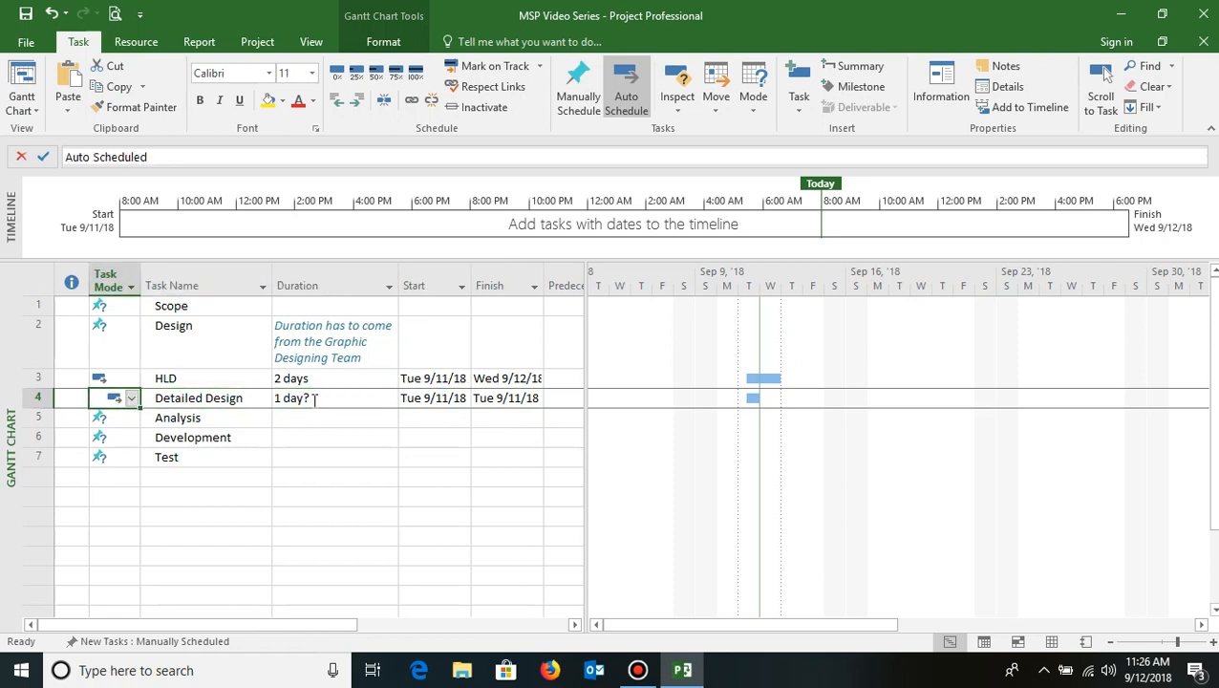
Examine the manually scheduled Design task's duration note and start date field for comparison.
key("Tab")
key("Up")
key("Up")
key("Tab")
key("Tab")
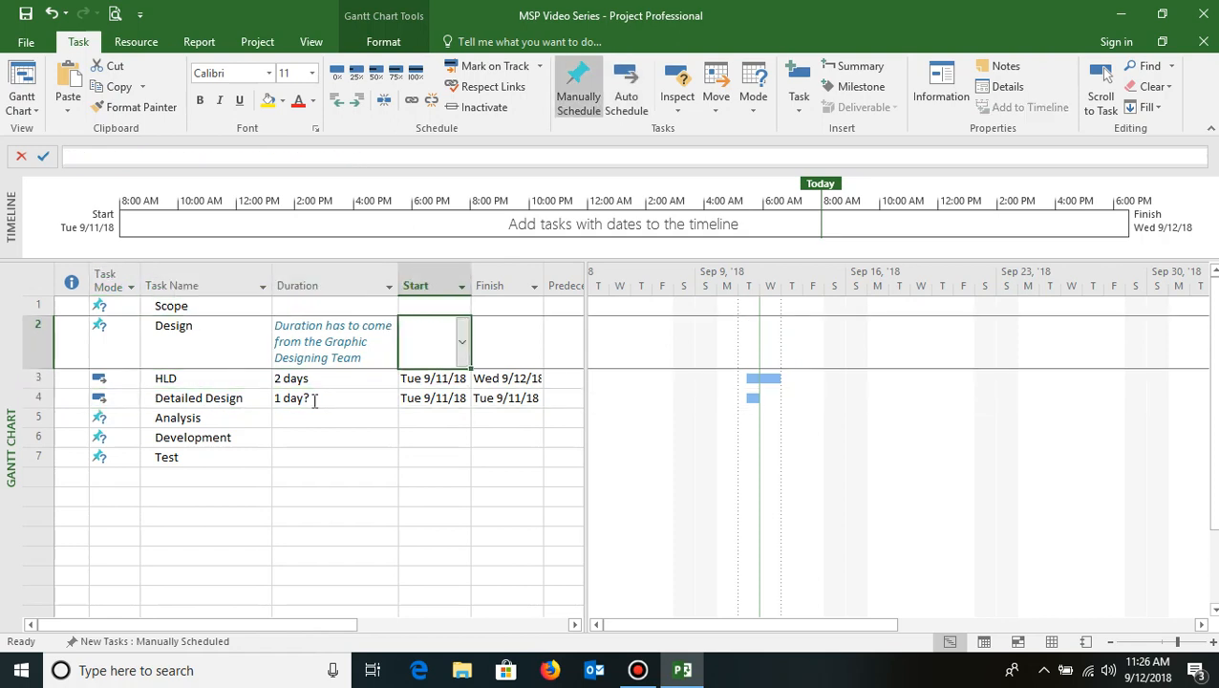
key("shift+Tab")
key("shift+Tab")
key("Tab")
key("Tab")
key("shift+Tab")
key("shift+Tab")
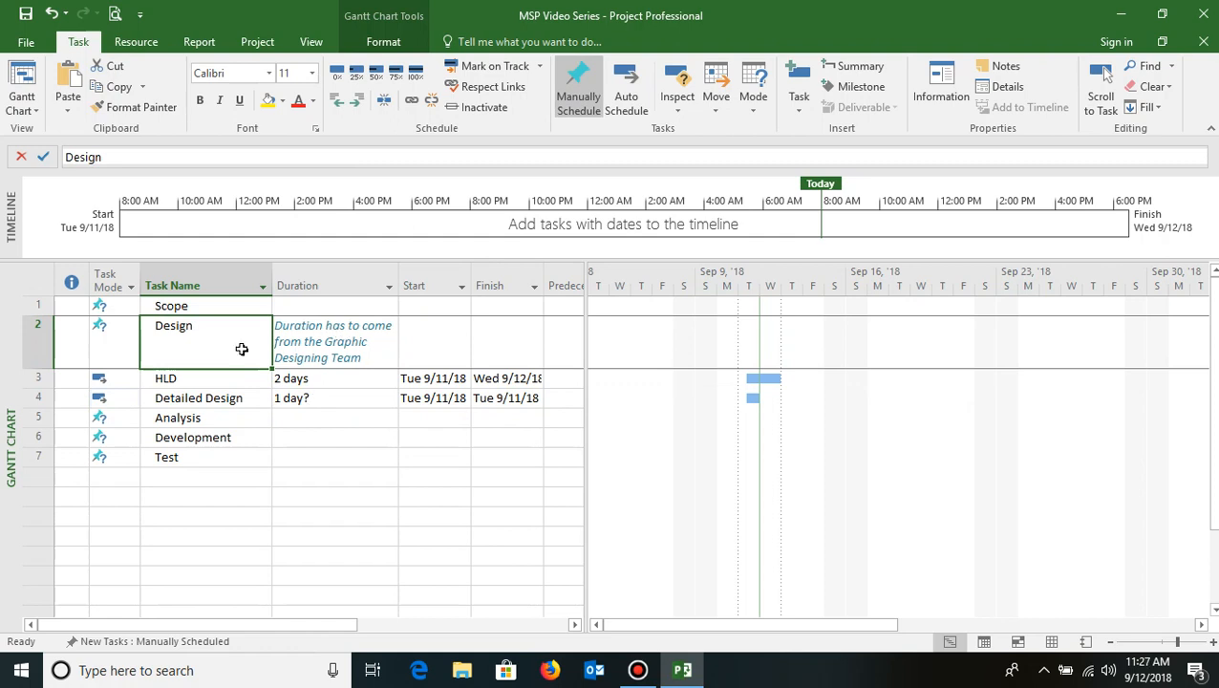
Highlight the task names from Scope through Test to review the full task list.
left_click(224, 308)
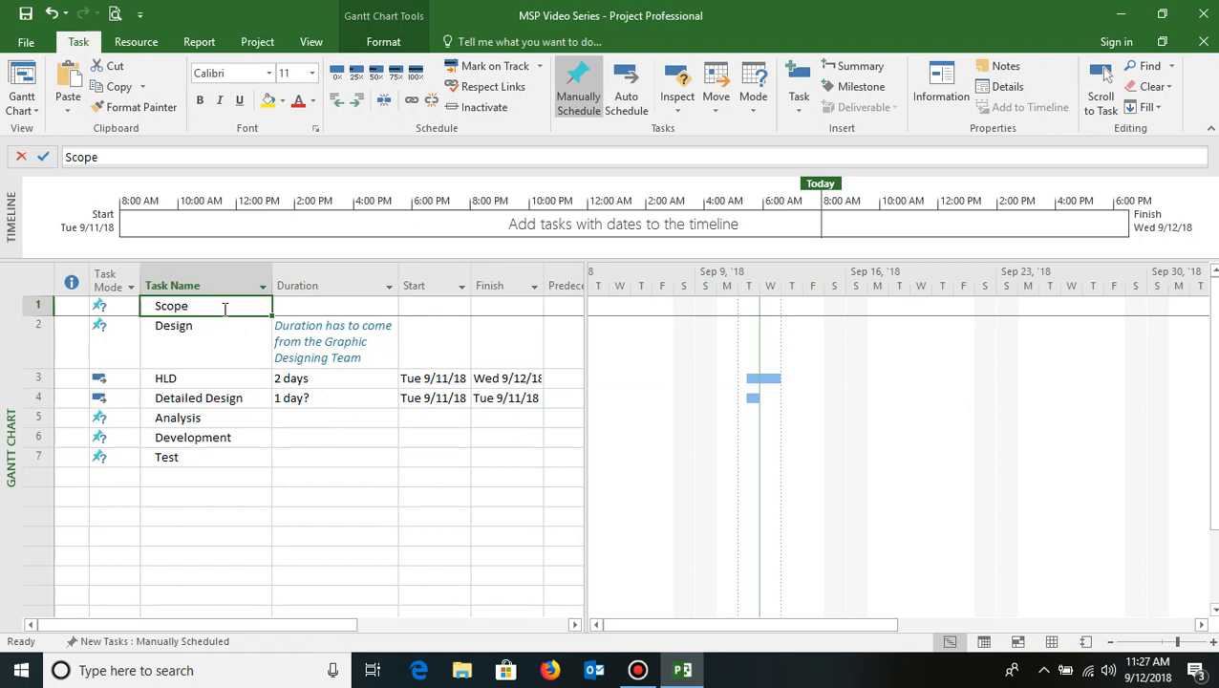
key("shift+Down")
key("shift+Down")
key("shift+Down")
key("shift+Down")
key("shift+Down")
key("shift+Down")
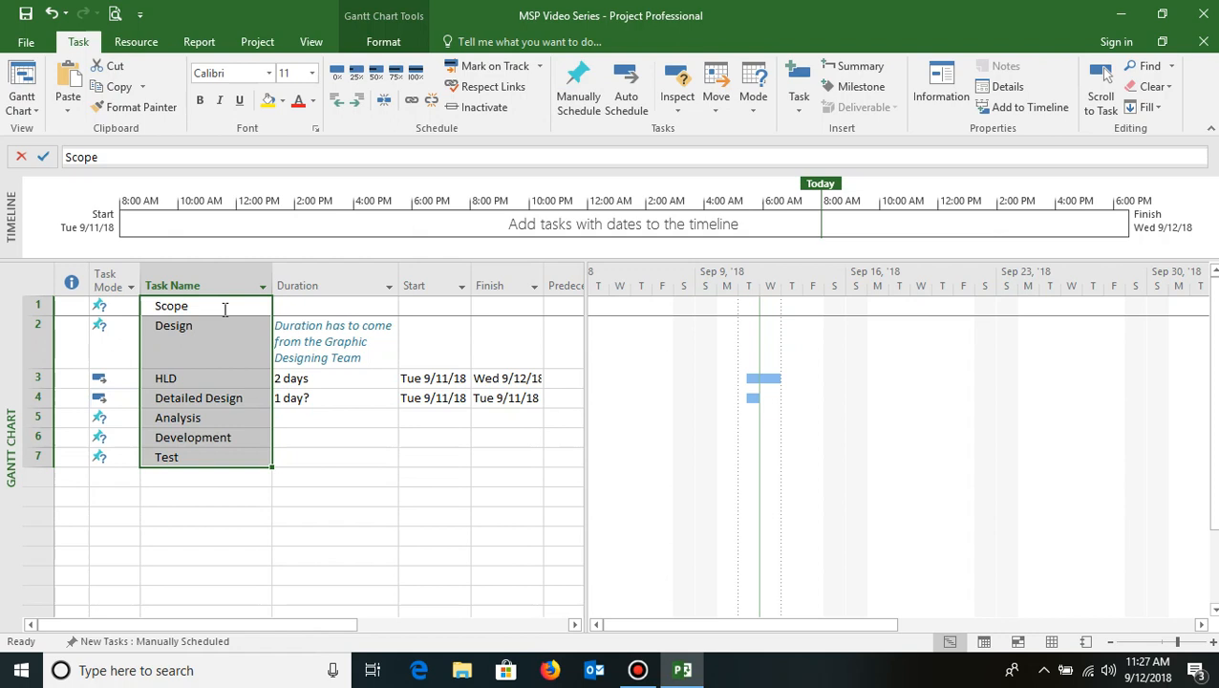
Indent the HLD and Detailed Design tasks together as subtasks of Design.
left_click(195, 356)
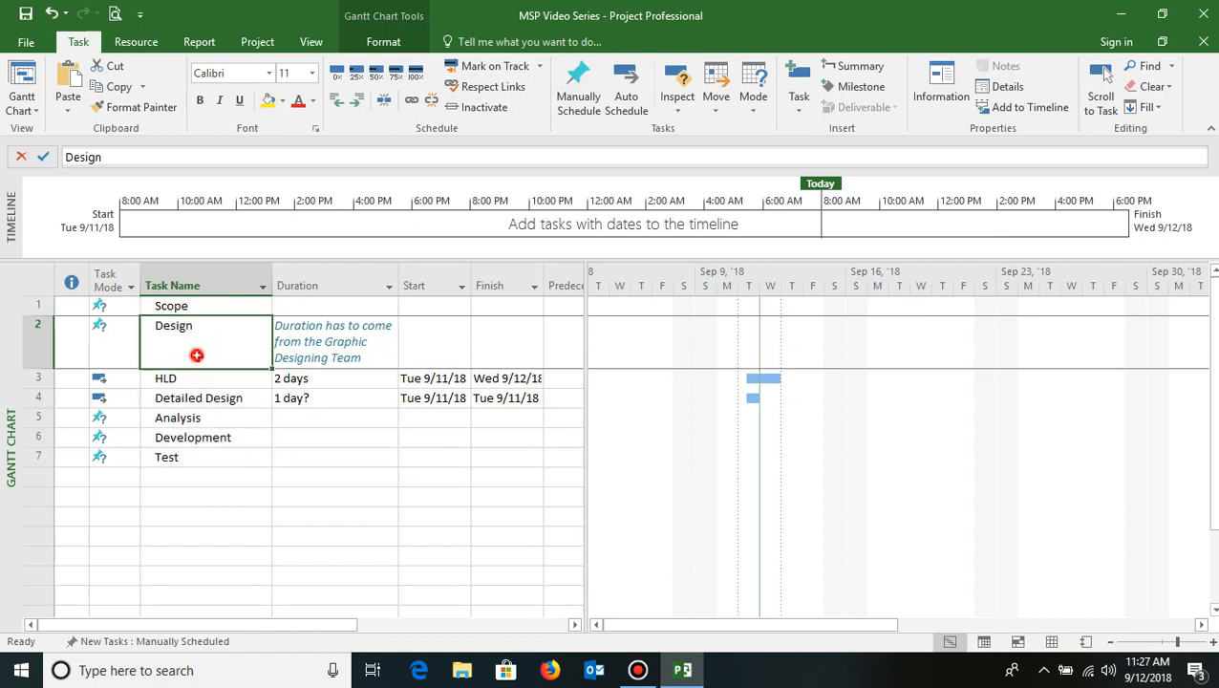
key("Down")
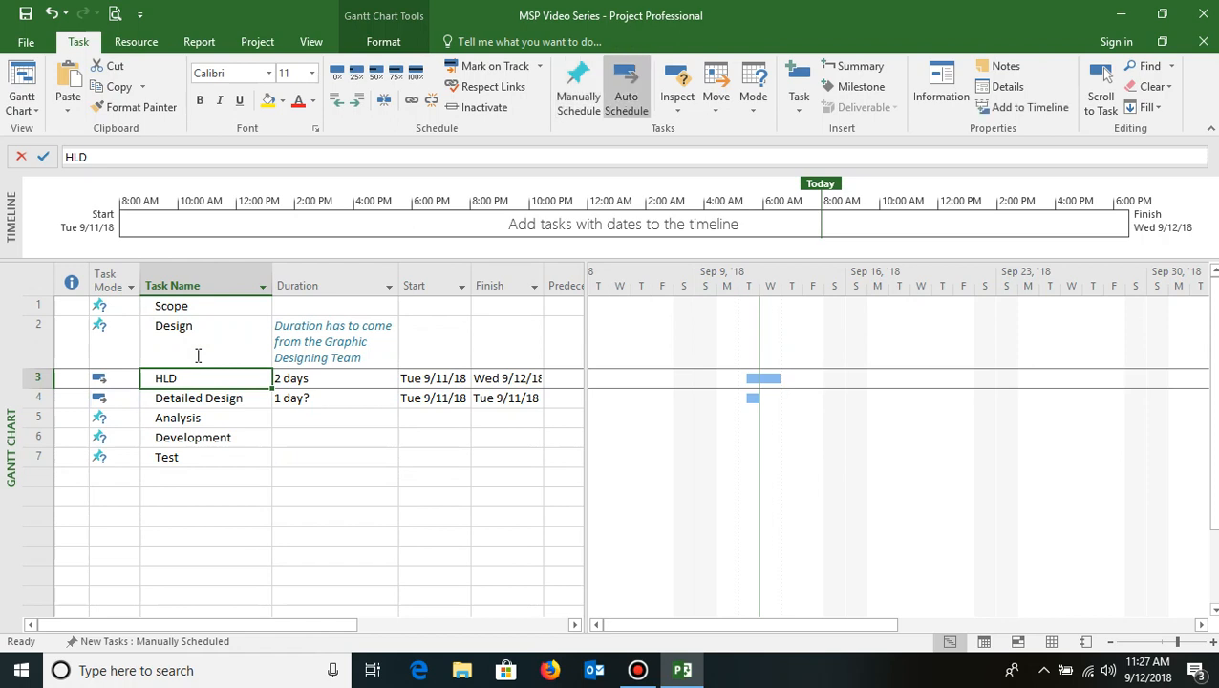
key("shift+Down")
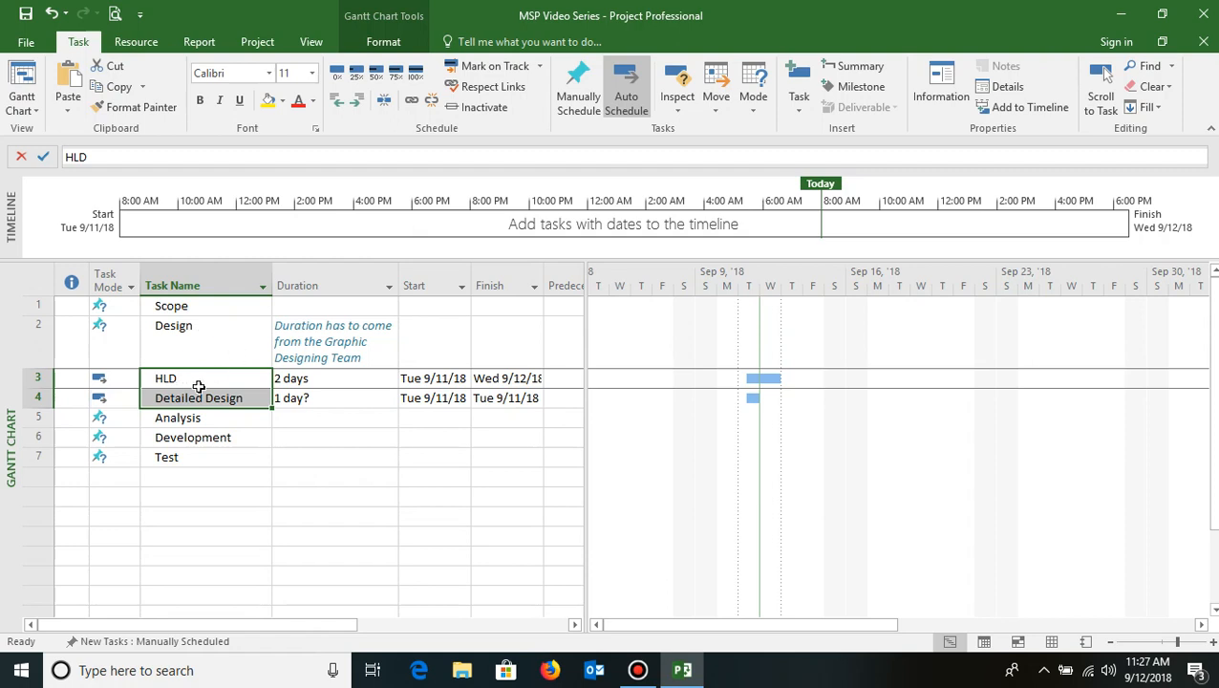
left_click(357, 103)
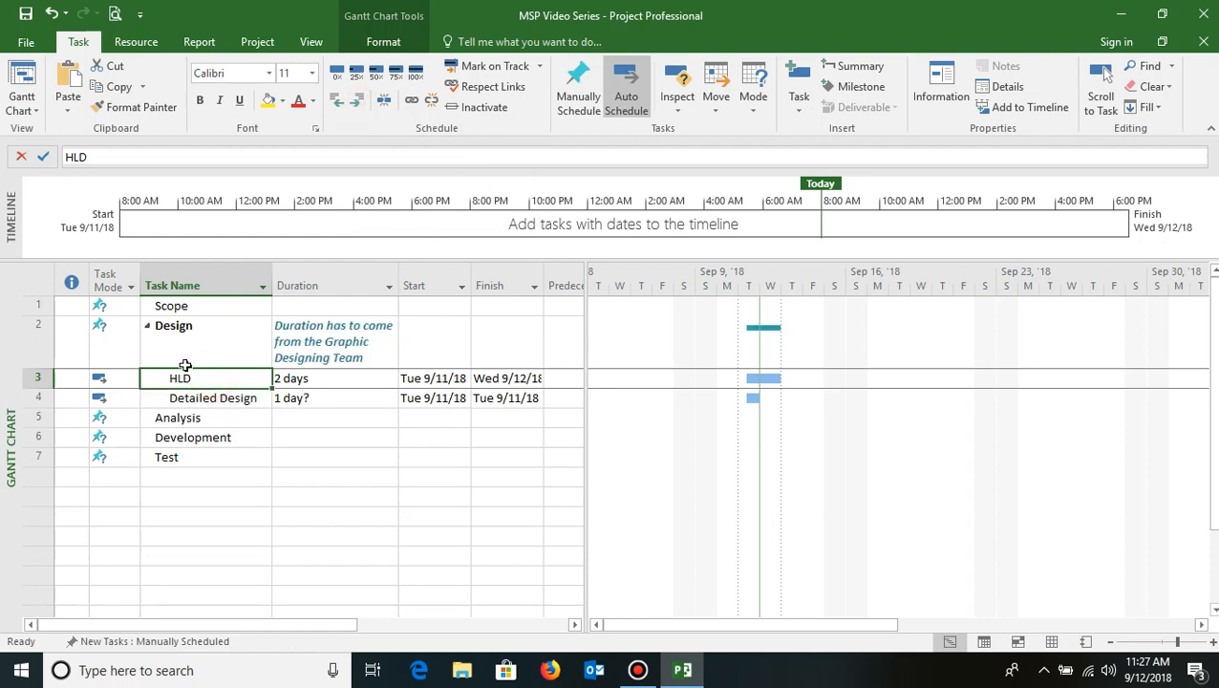
Collapse and re-expand the Design summary task to examine its subtasks.
left_click(183, 330)
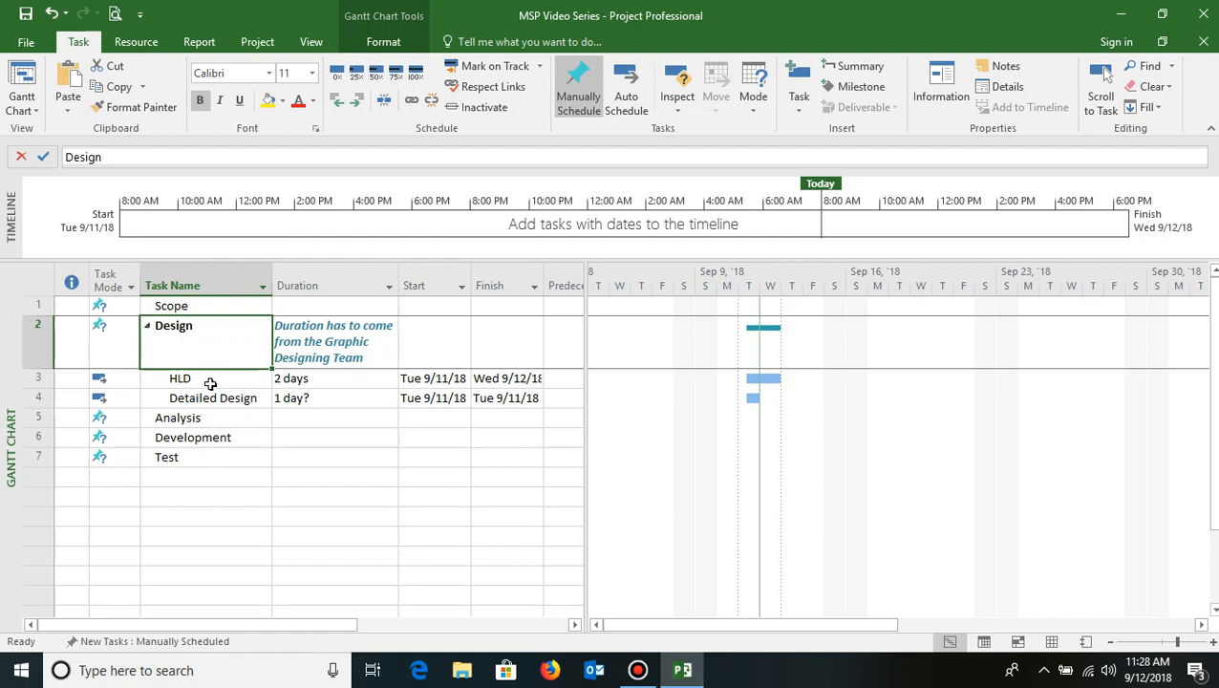
left_click(148, 327)
left_click(148, 327)
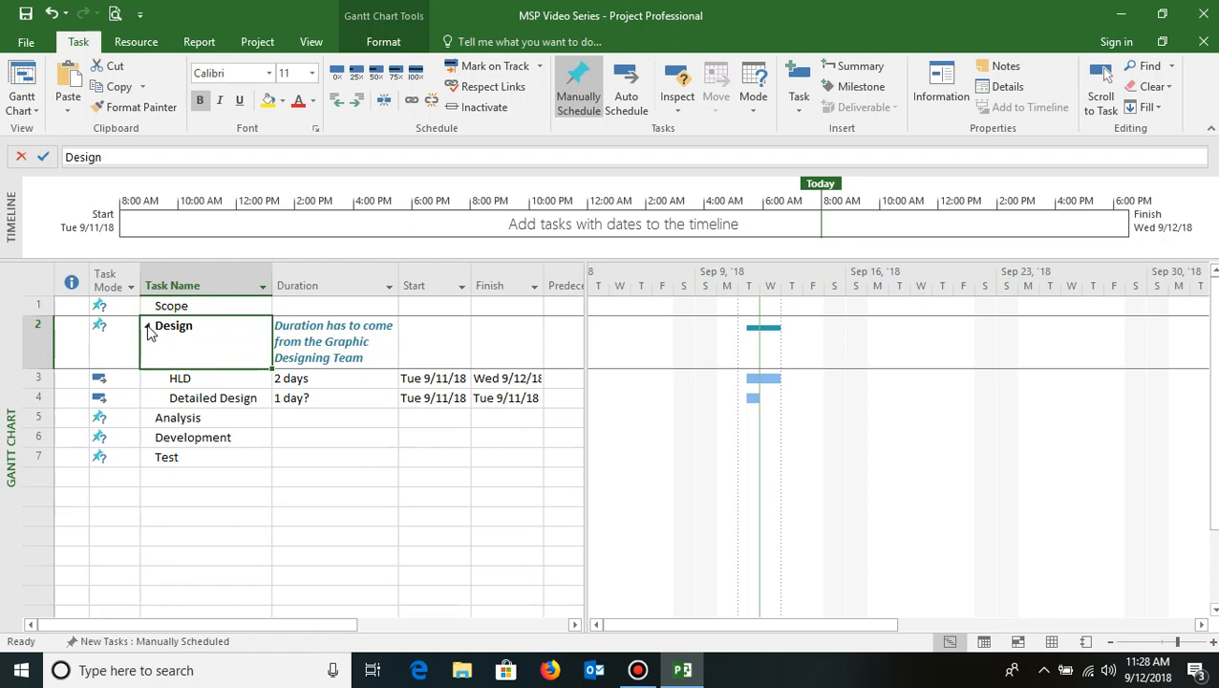
left_click(179, 379)
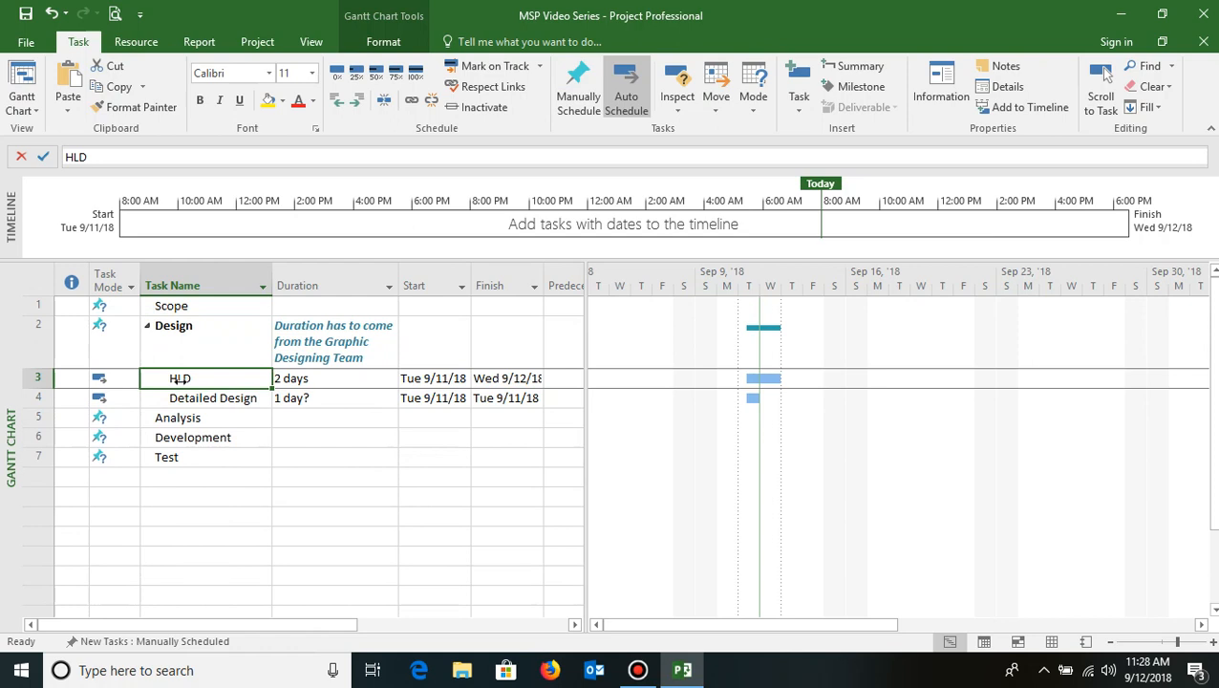
Add a task named Documentation in the first empty row below Test.
left_click(190, 474)
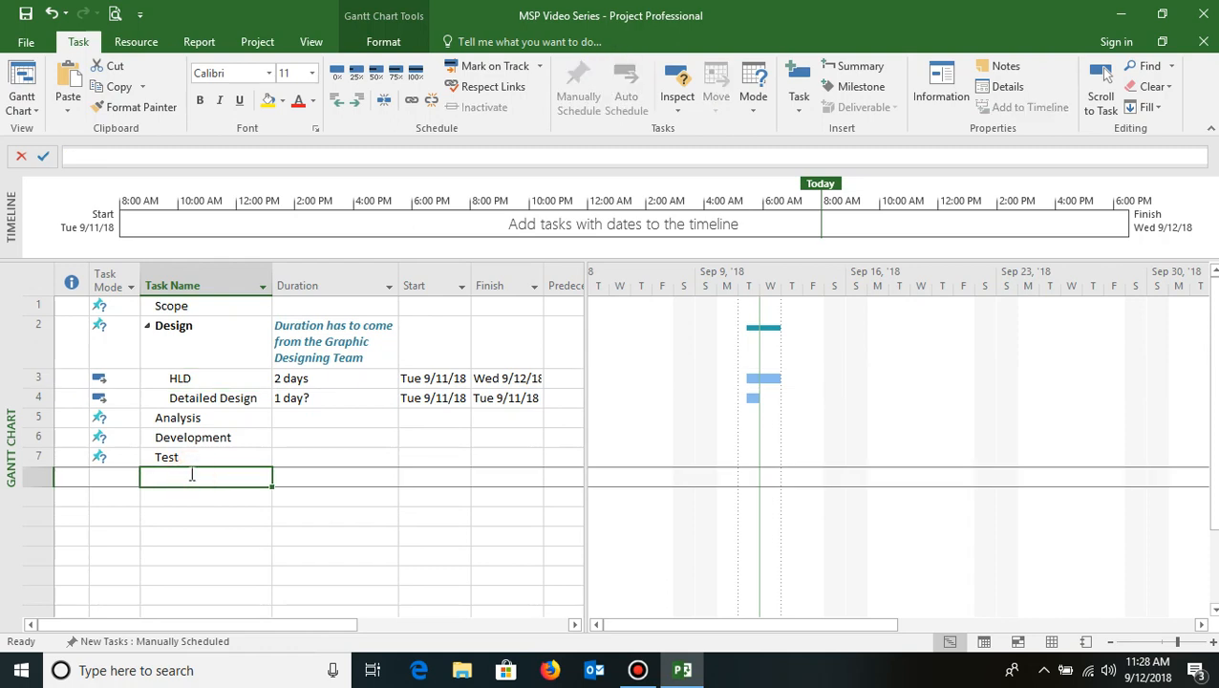
type("Documen")
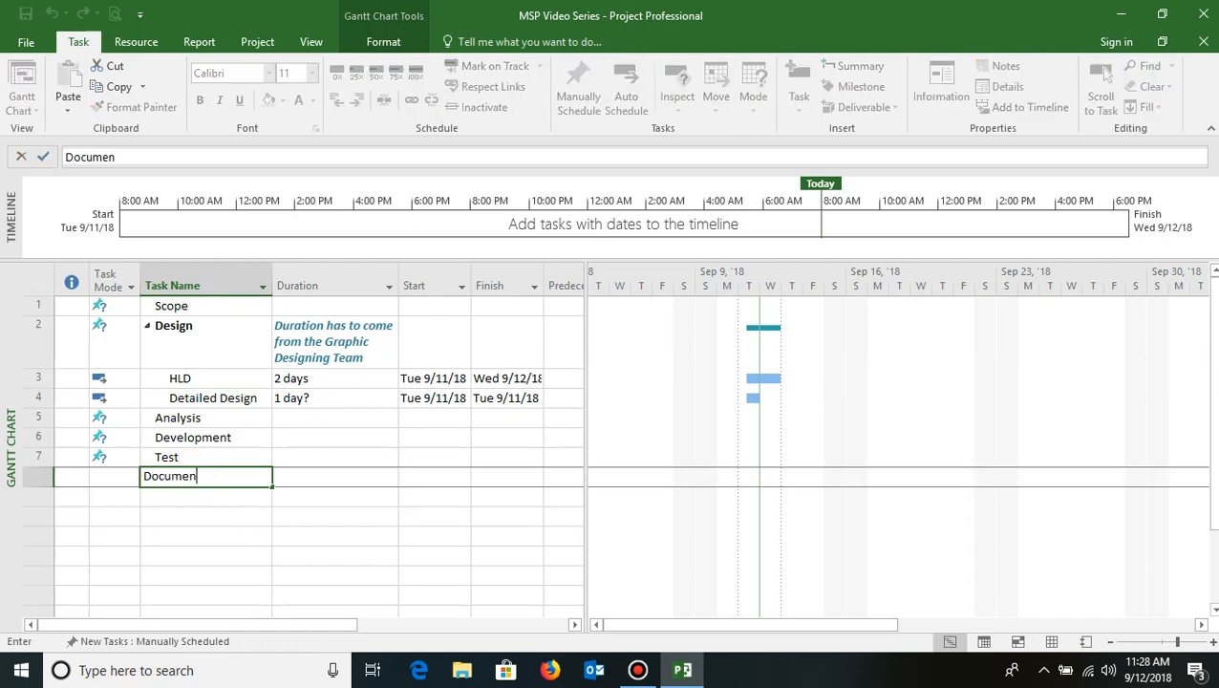
type("tation")
key("Return")
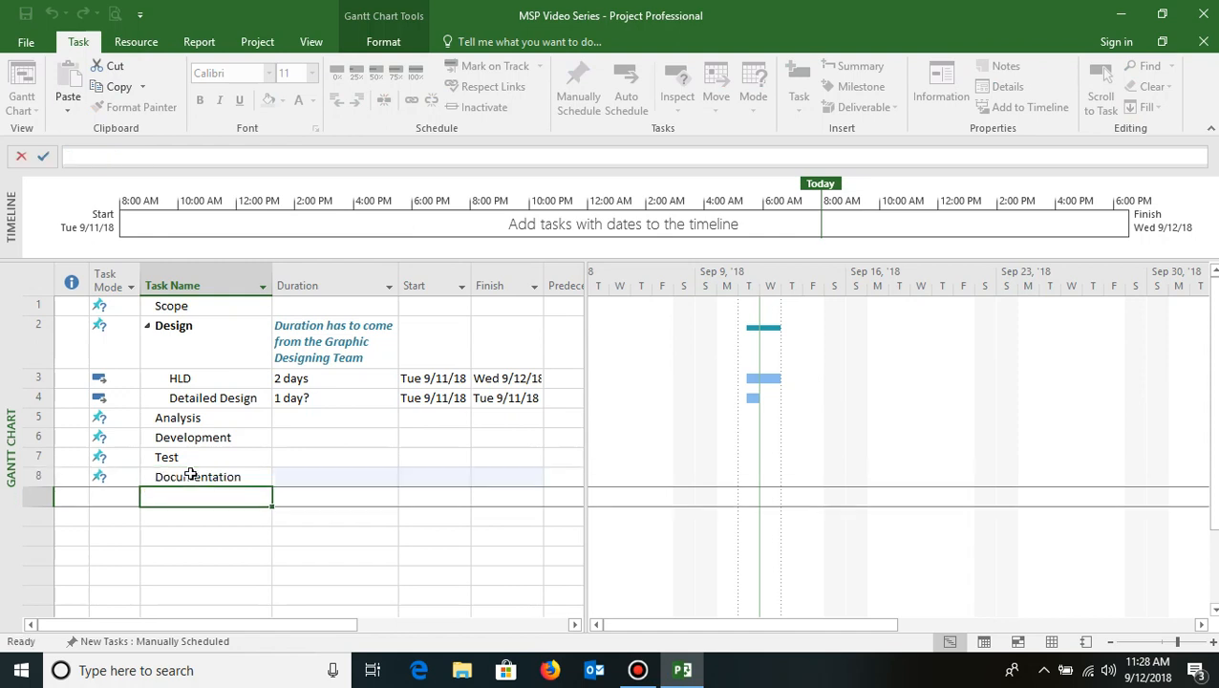
left_click(191, 473)
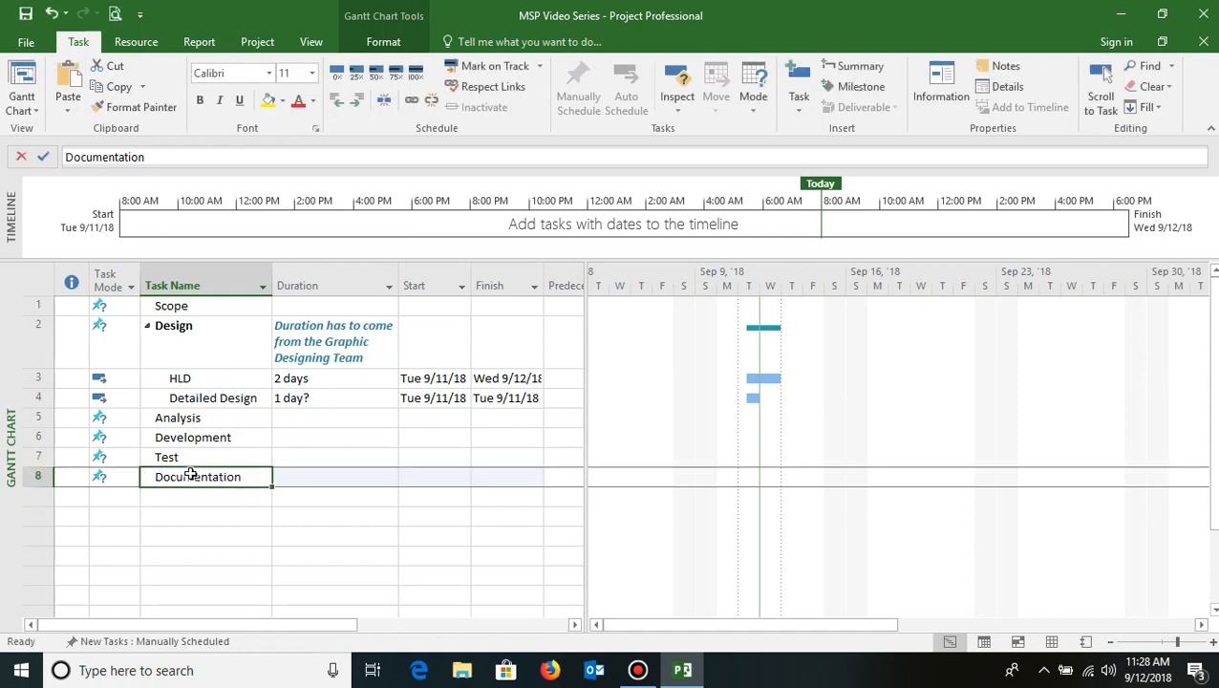
Switch every task in the Task Mode column to Auto Scheduled at once.
left_click(109, 480)
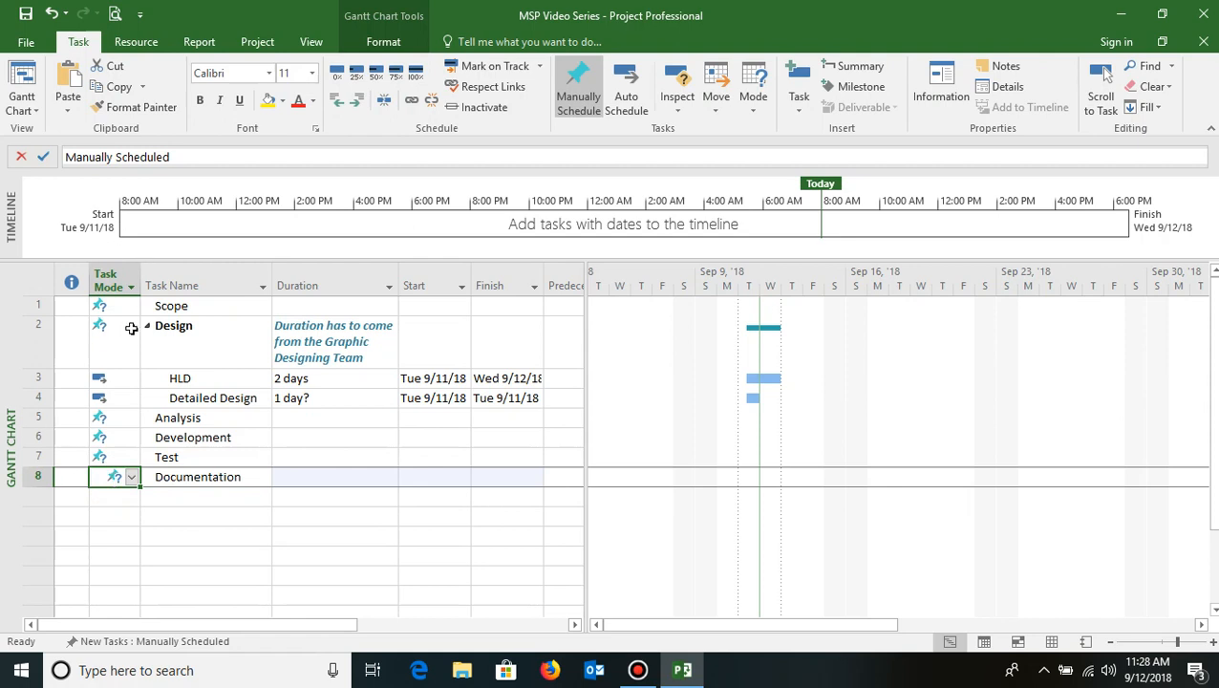
mouse_move(131, 328)
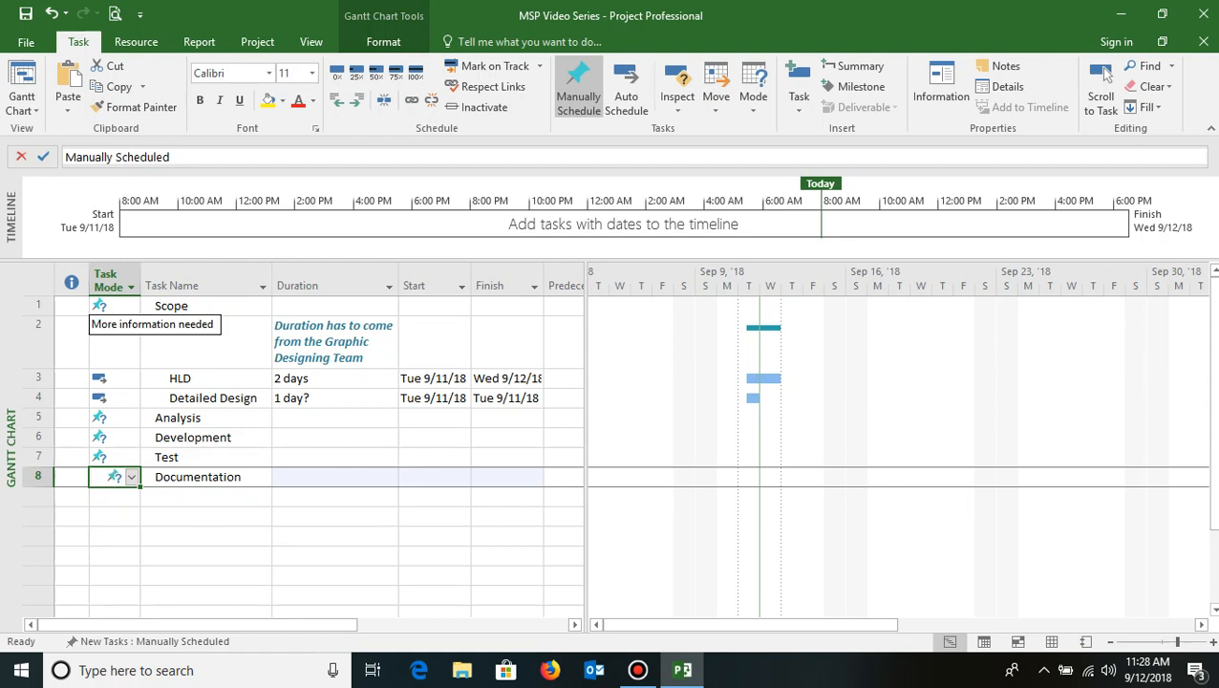
left_click(101, 276)
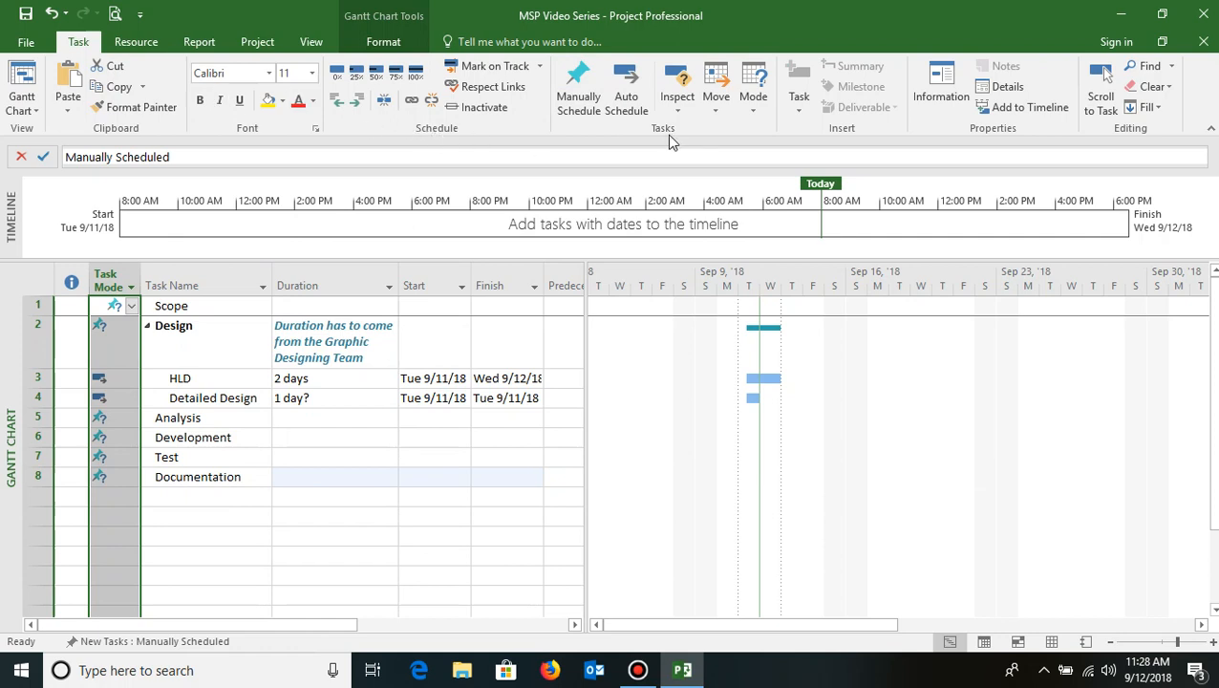
left_click(629, 100)
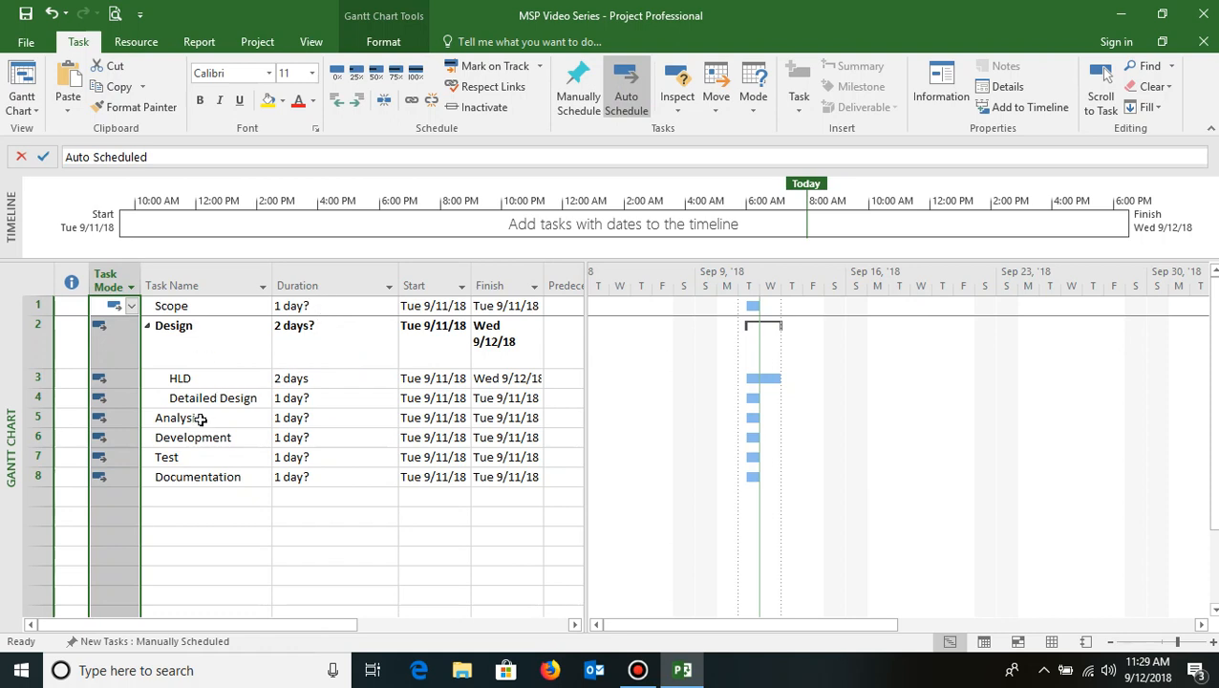
Try adding a Training task below Documentation with the manual default mode for new tasks, and delete its row.
left_click(182, 495)
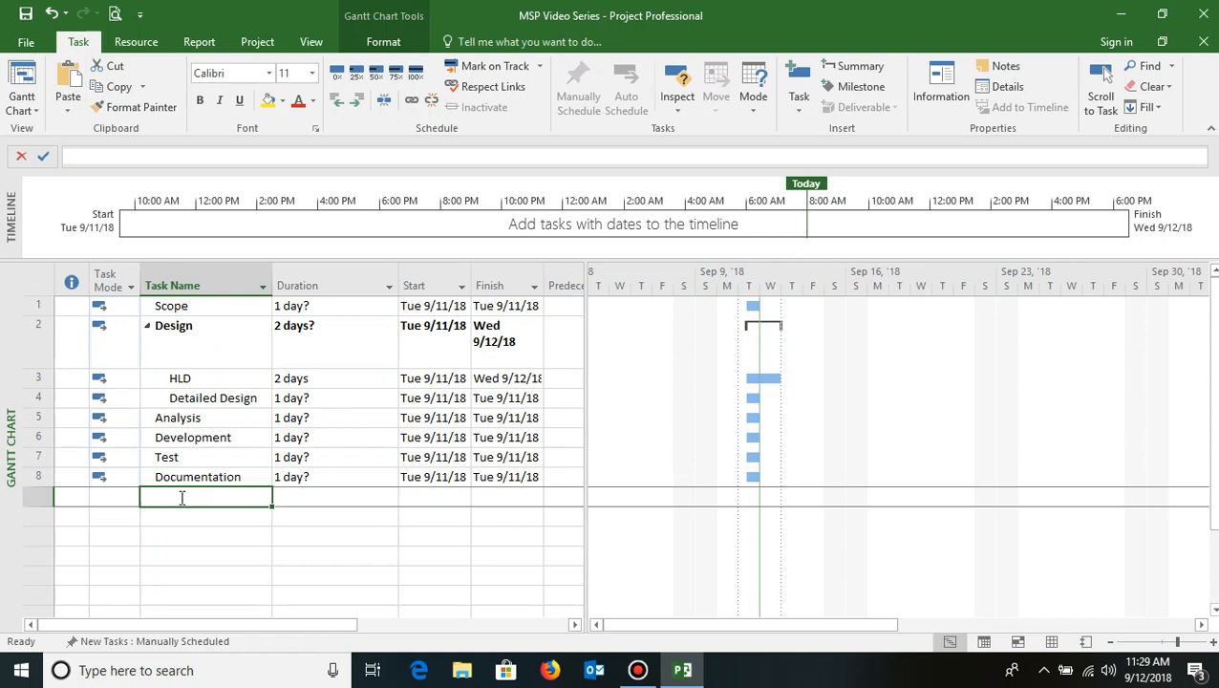
type("Training")
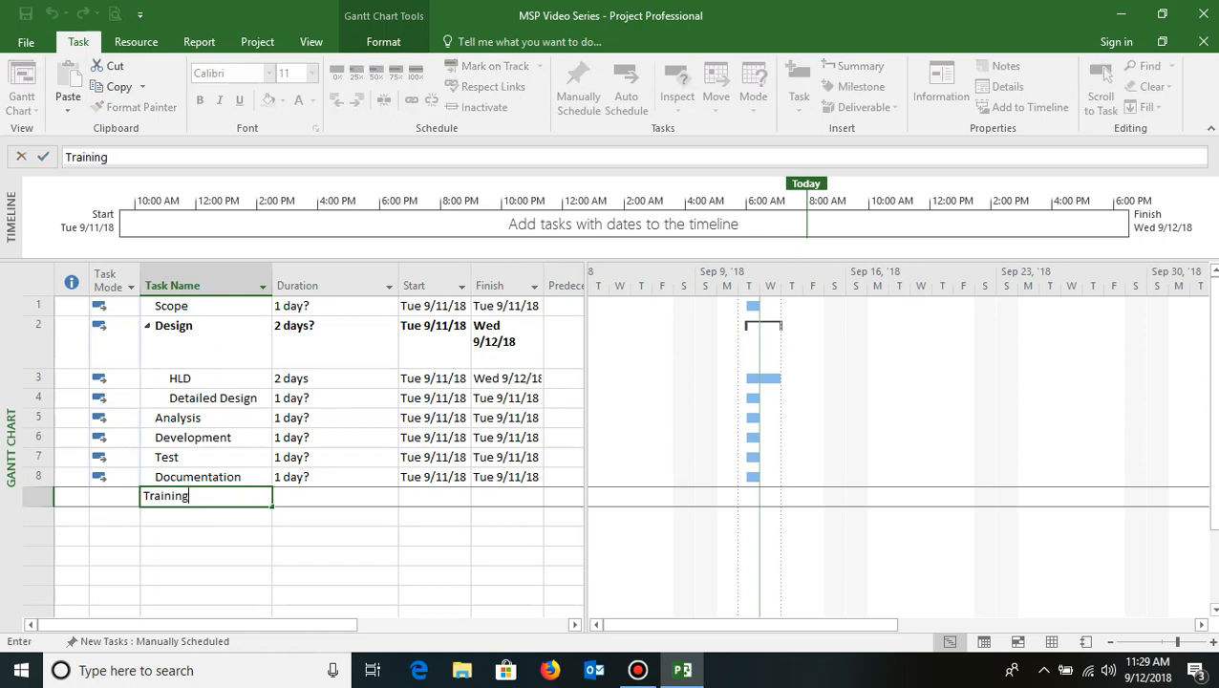
key("Return")
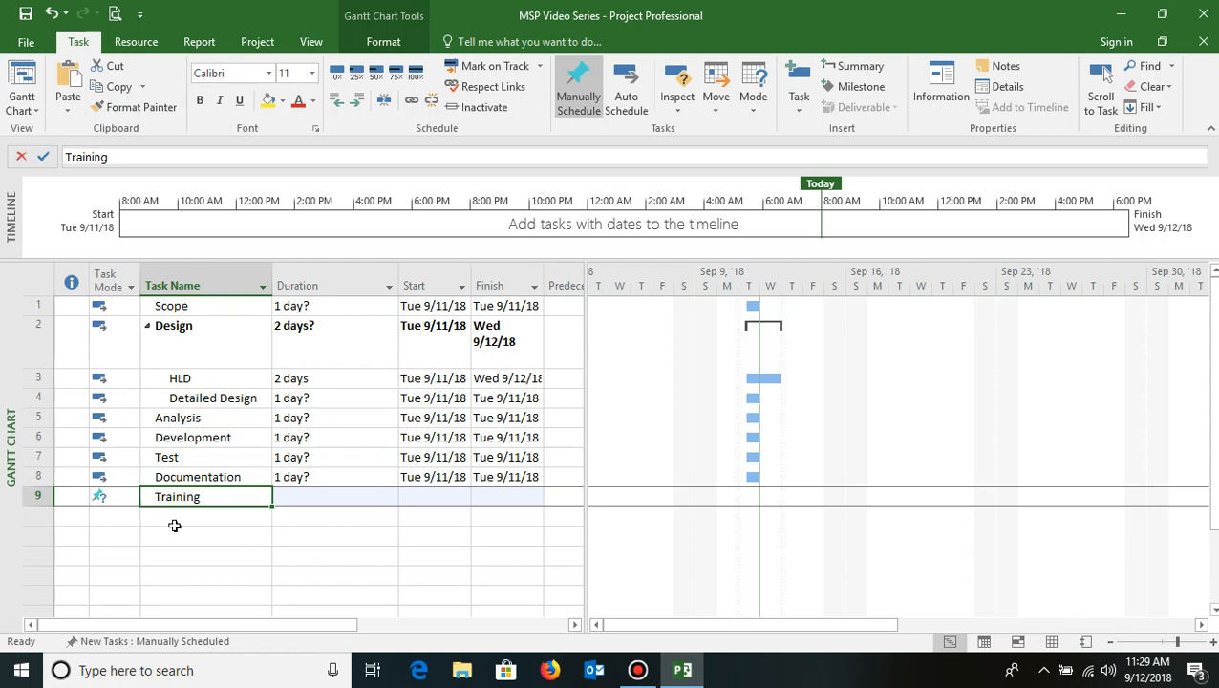
left_click(38, 497)
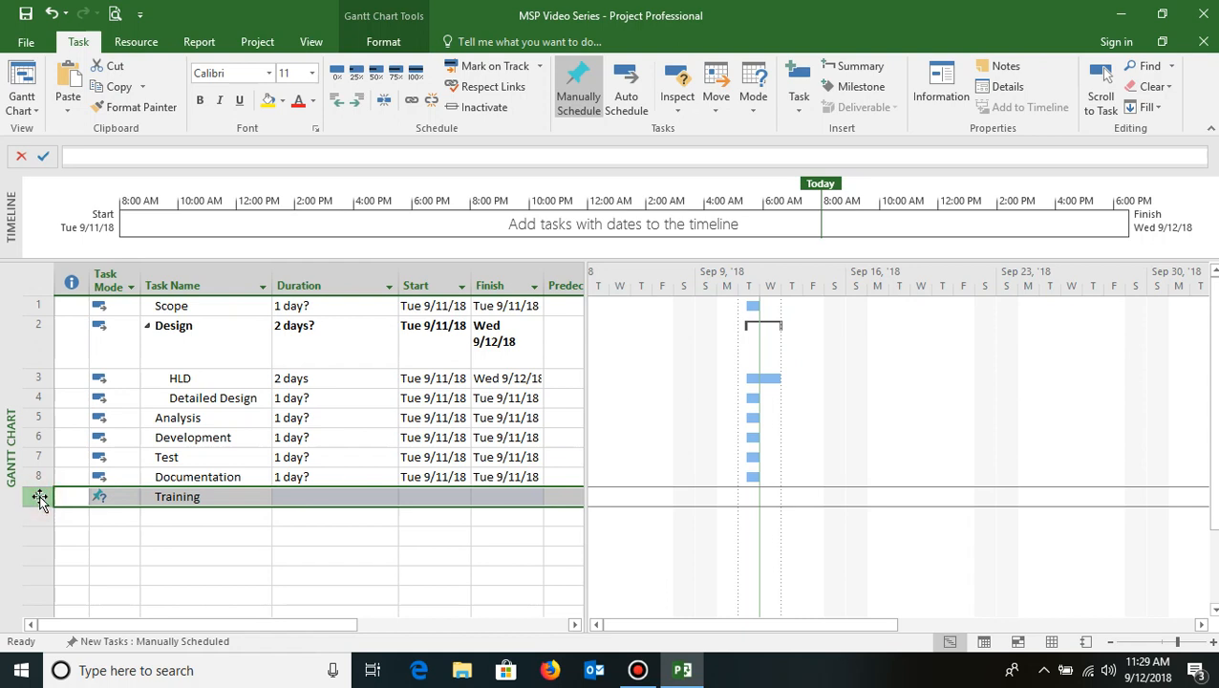
key("Delete")
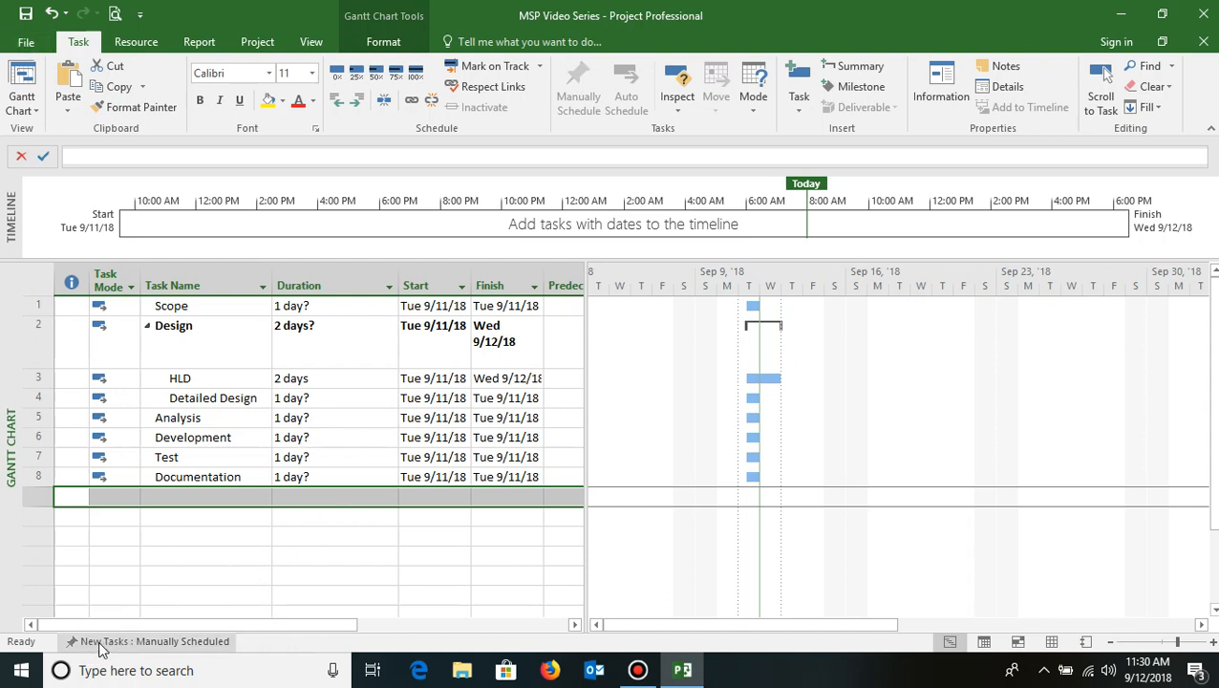
Set the default mode for new tasks to Auto Scheduled and add a task named Training below Documentation.
left_click(181, 645)
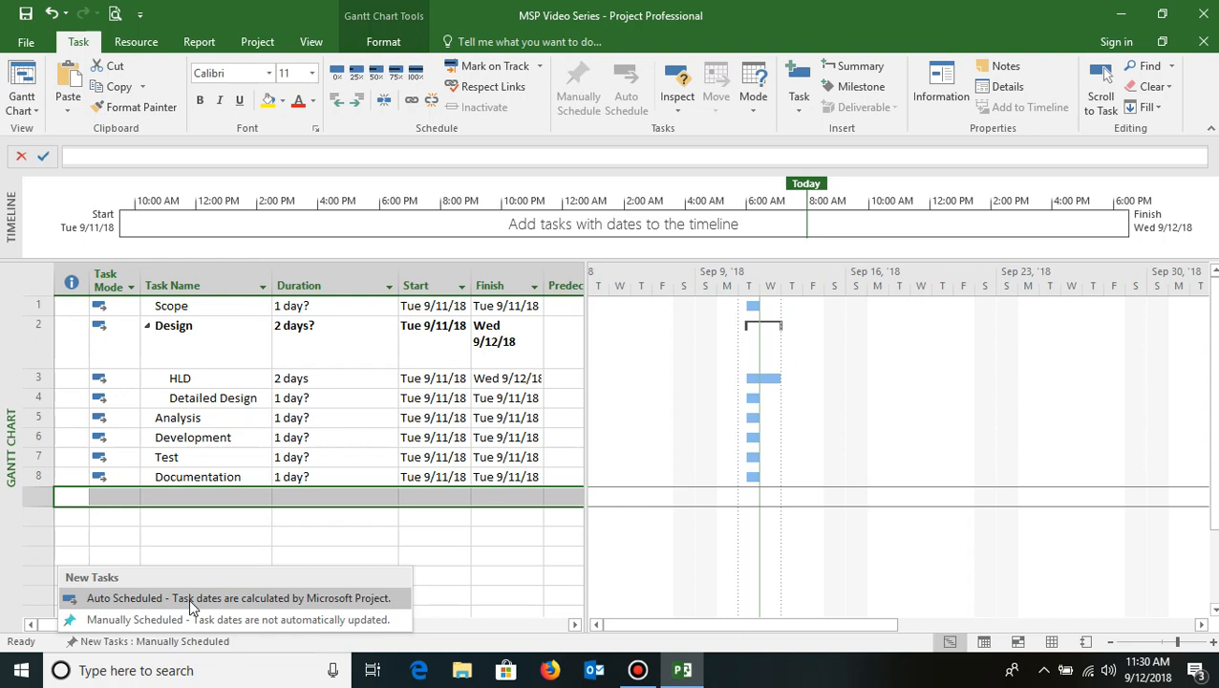
left_click(188, 598)
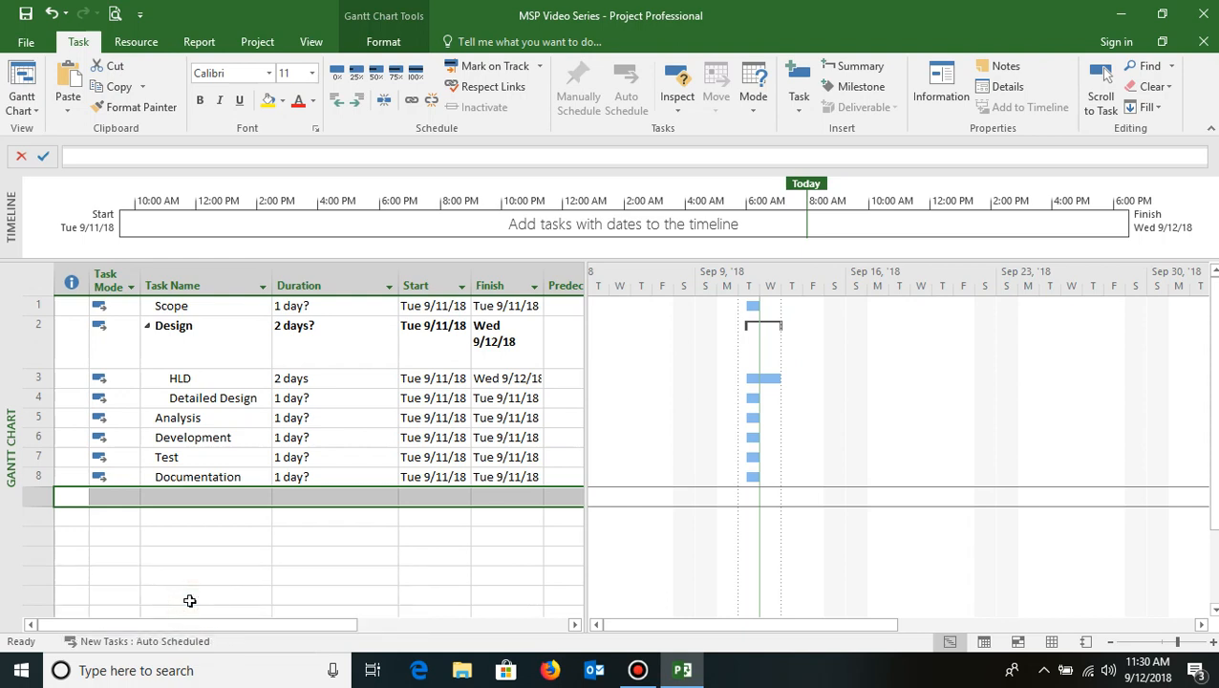
left_click(173, 498)
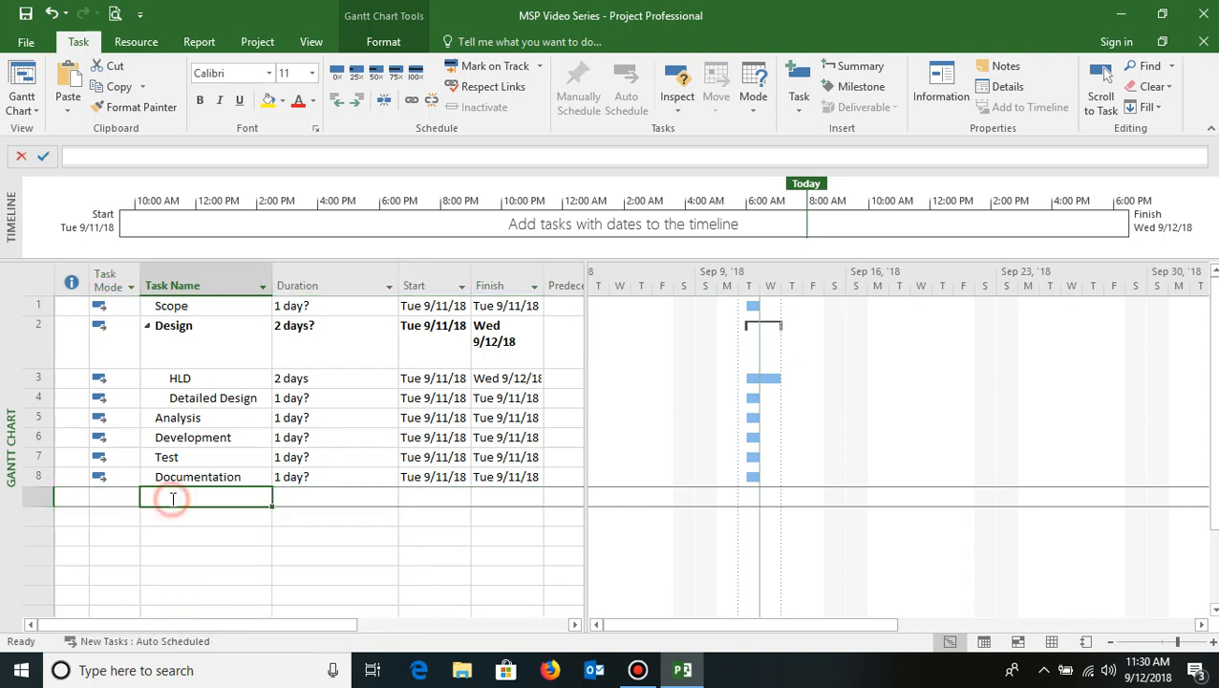
type("Training")
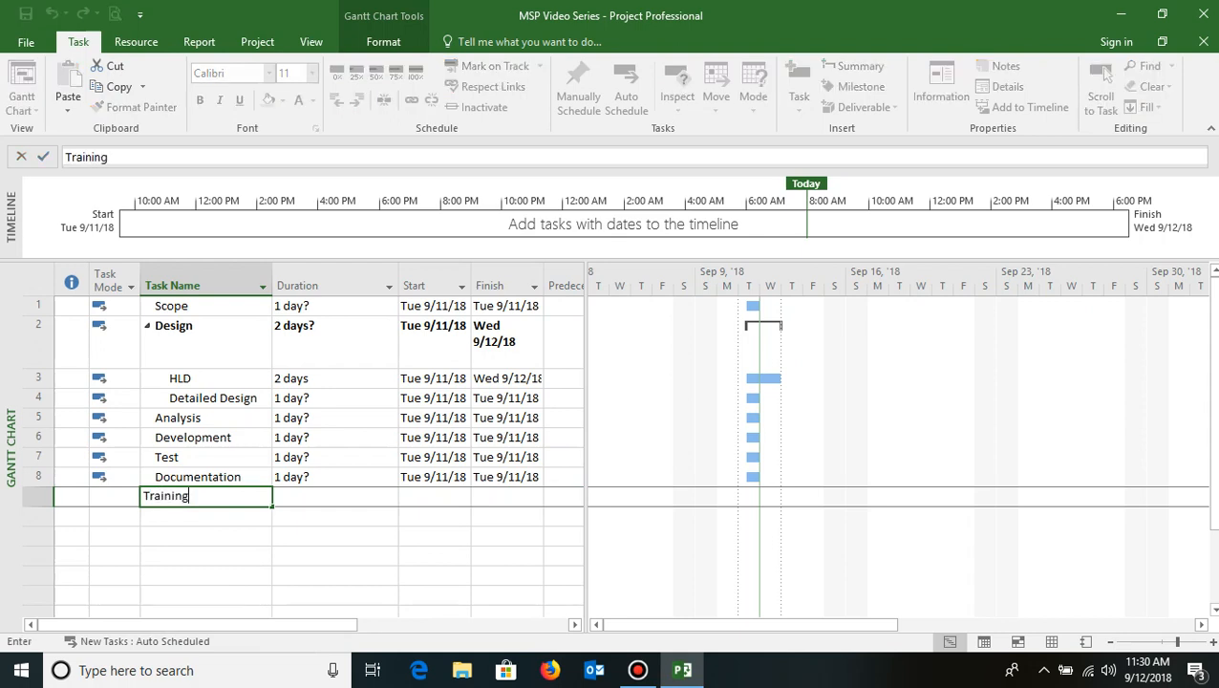
key("Return")
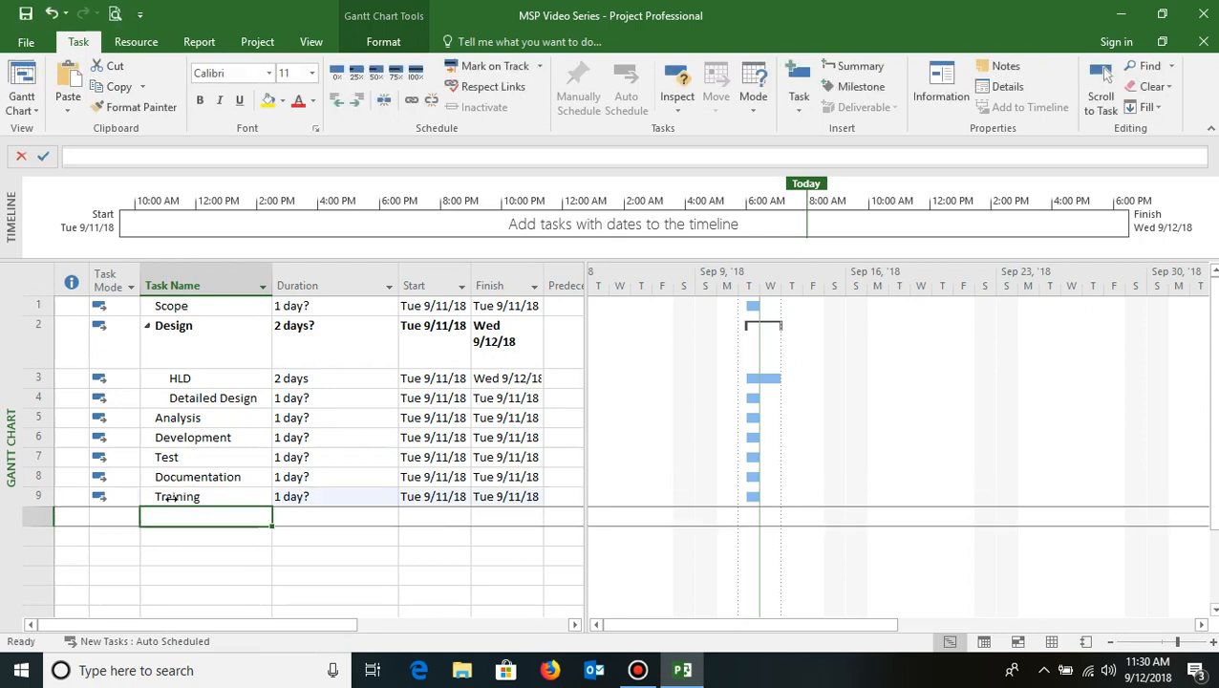
left_click(180, 496)
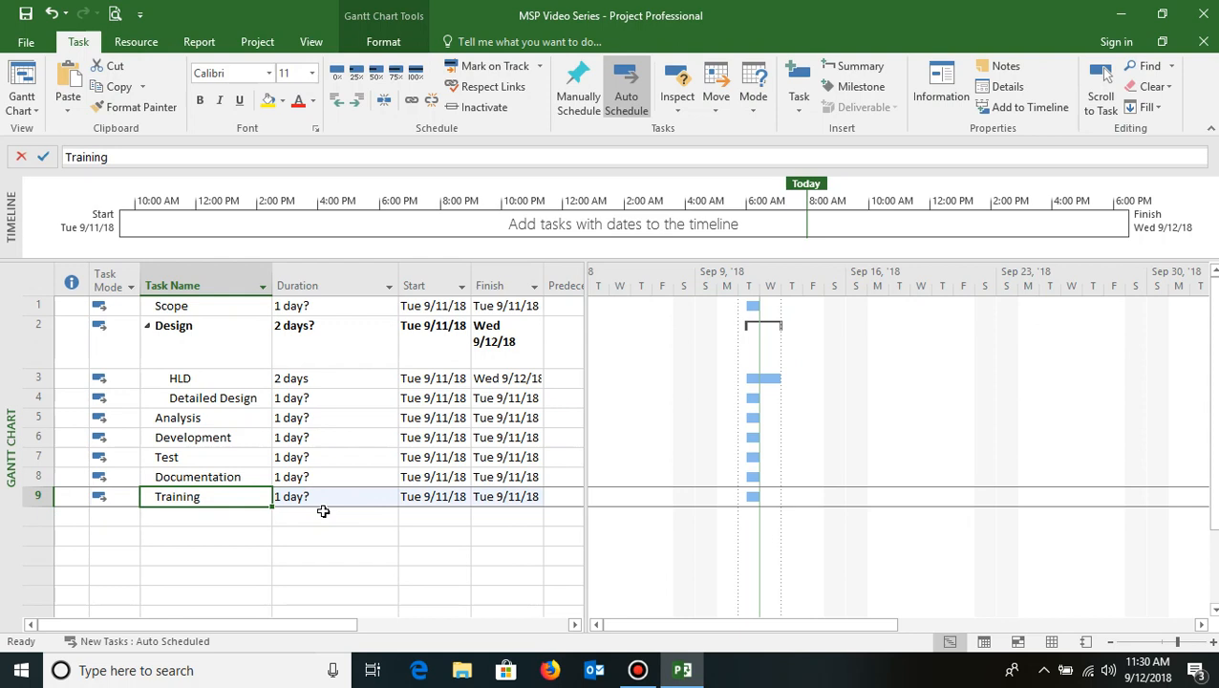
Insert three new unnamed tasks between Scope and the Design summary task.
left_click(35, 345)
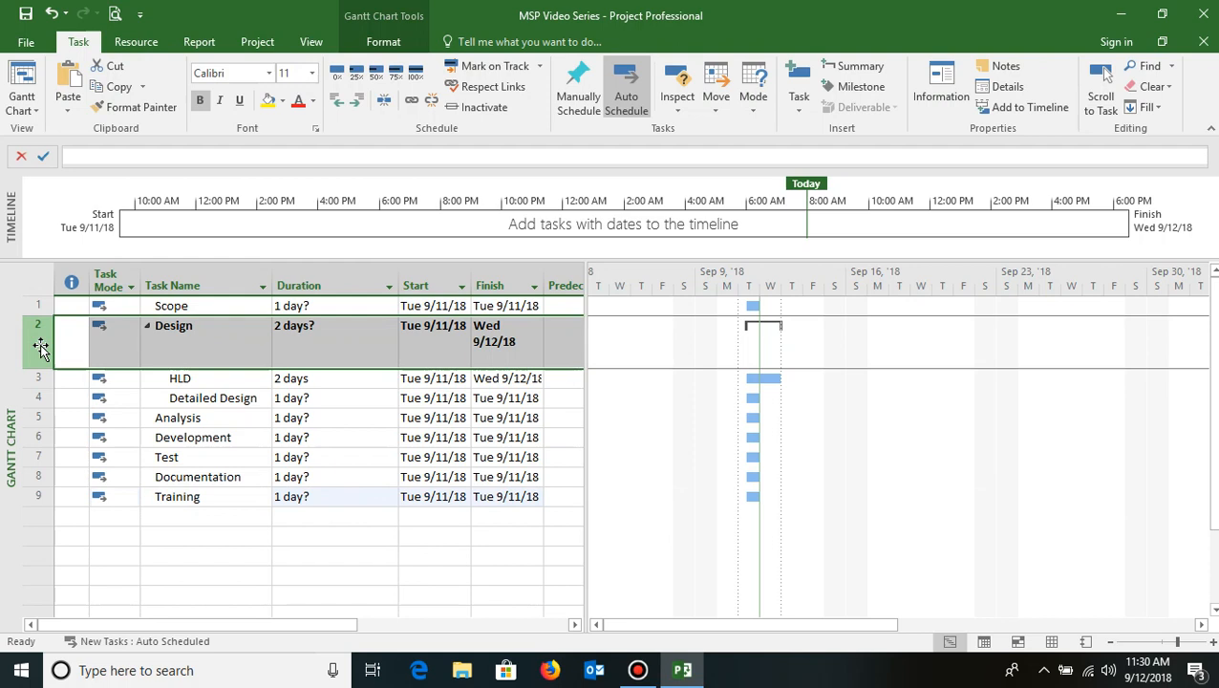
right_click(40, 348)
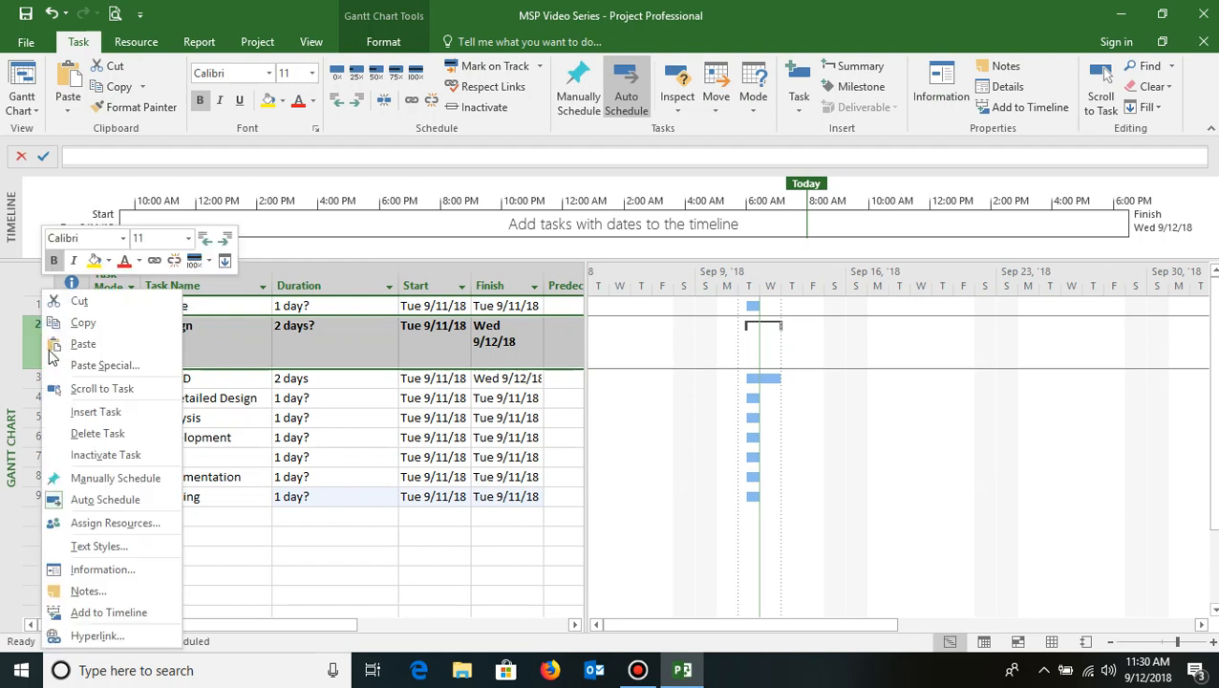
left_click(111, 410)
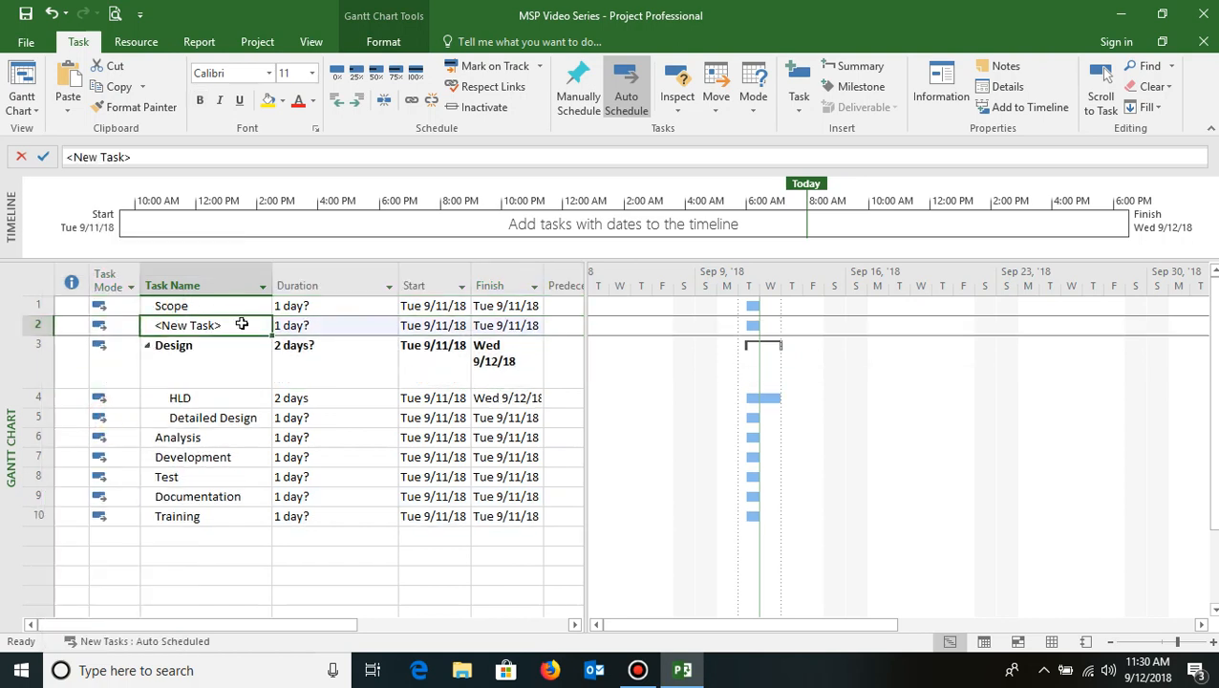
left_click(44, 354)
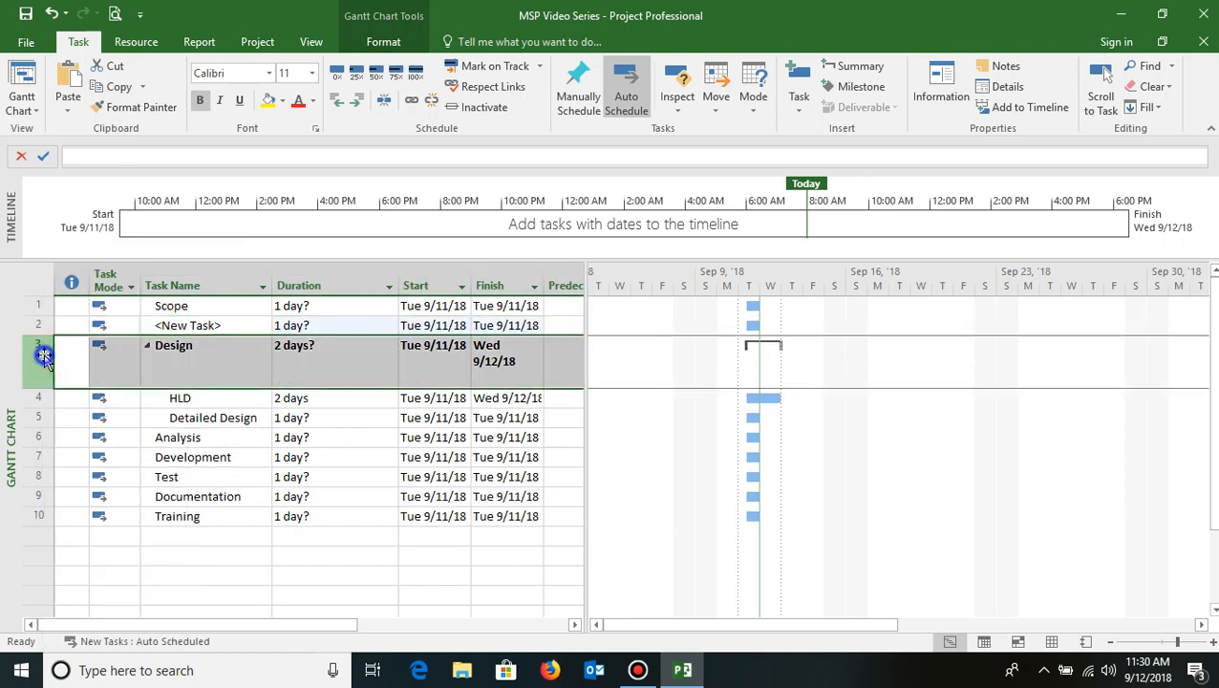
right_click(44, 353)
left_click(110, 412)
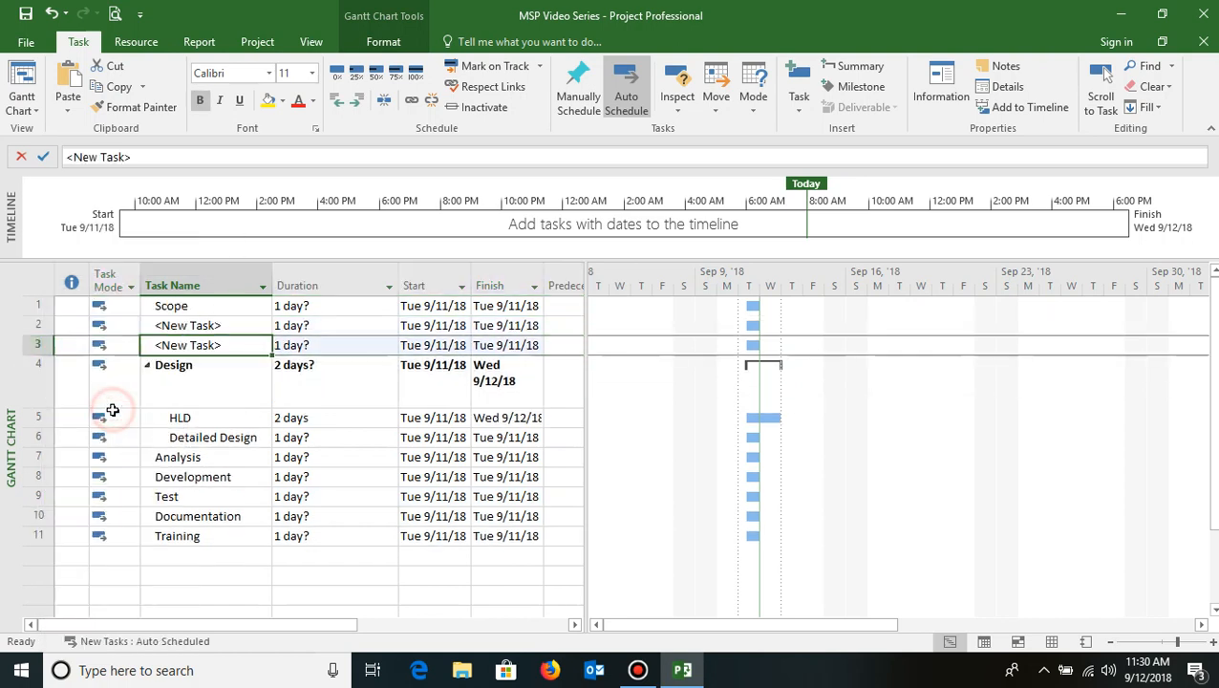
left_click(37, 369)
right_click(37, 369)
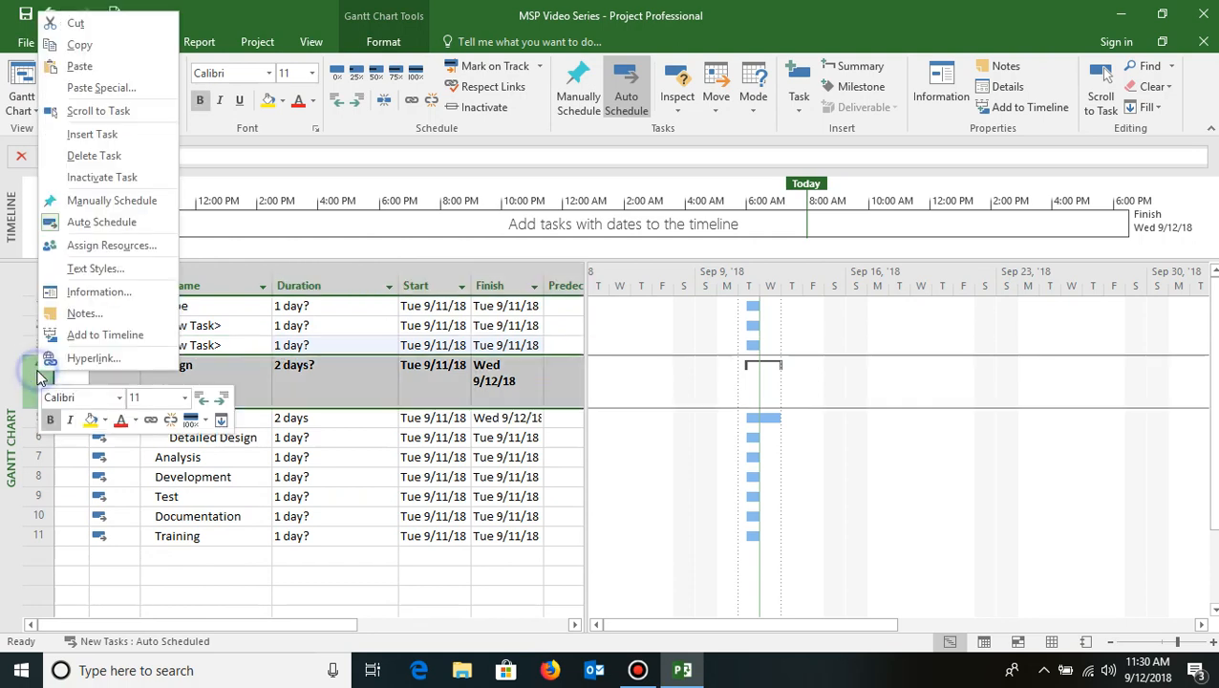
left_click(92, 134)
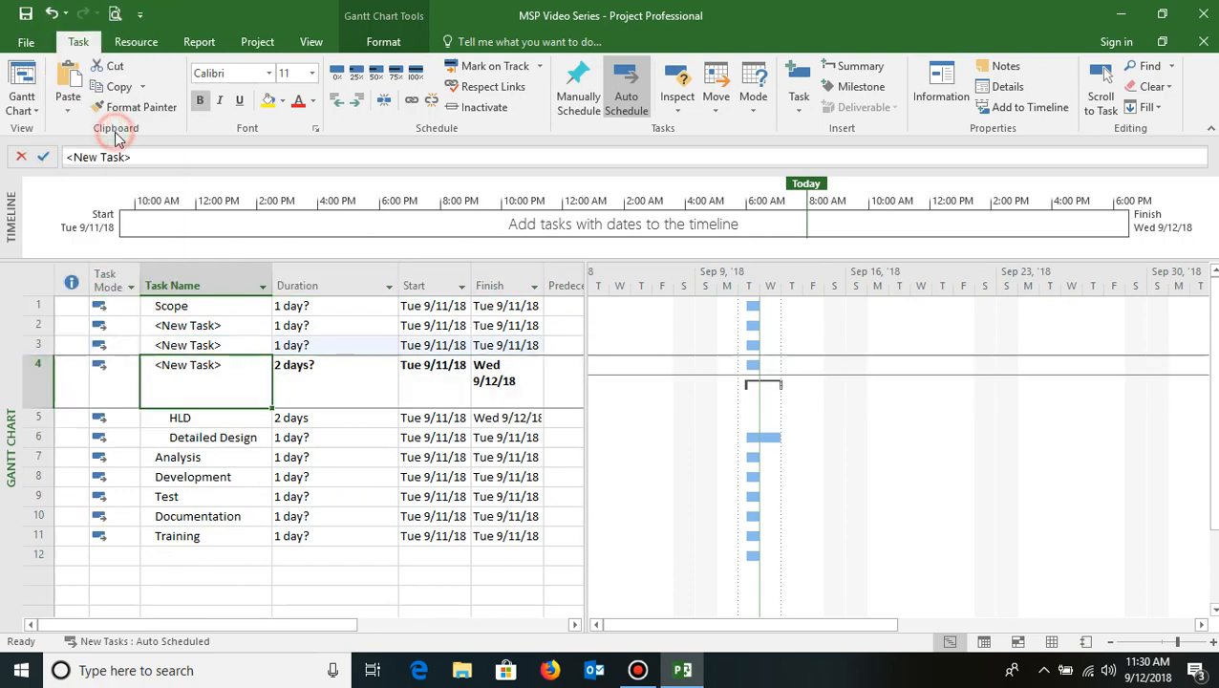
Name the first new task directly below Scope "Collect requirements".
left_click(206, 325)
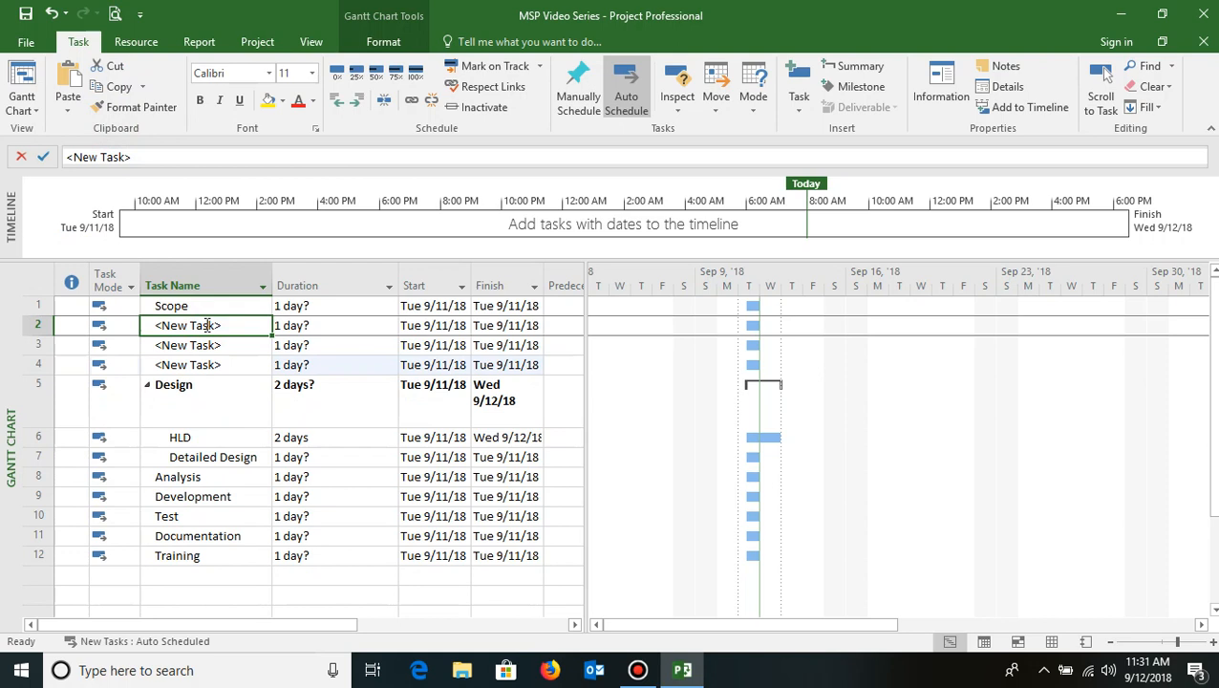
type("Collect")
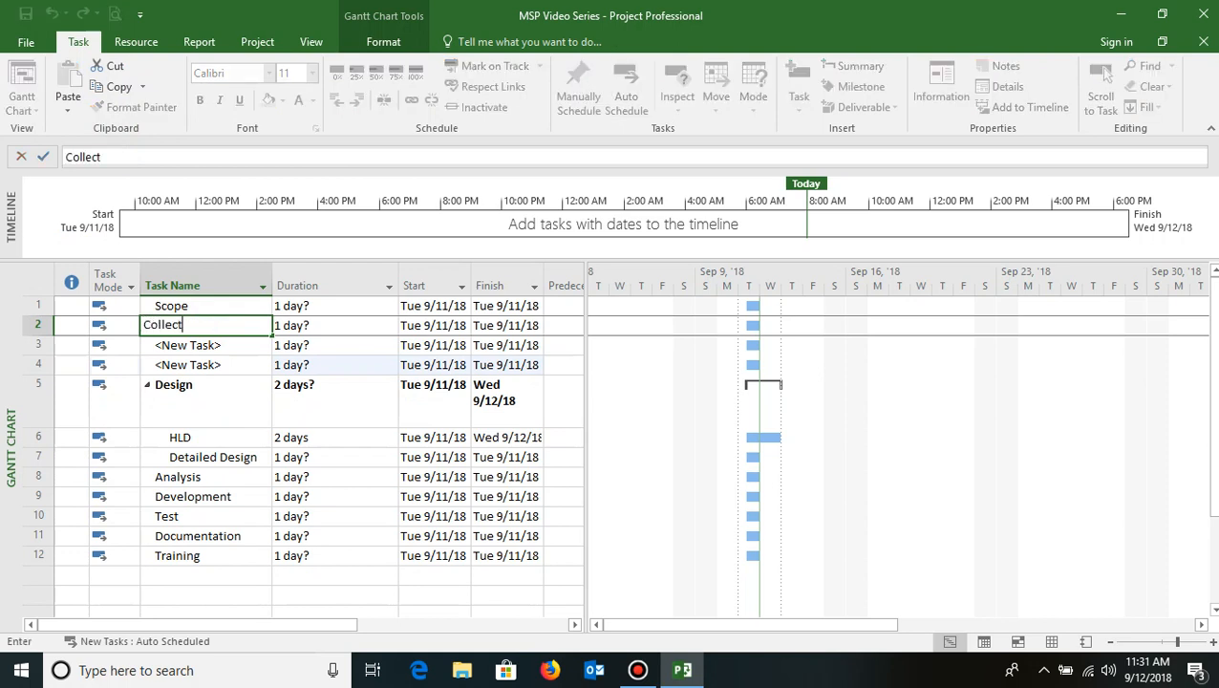
type(" requirem")
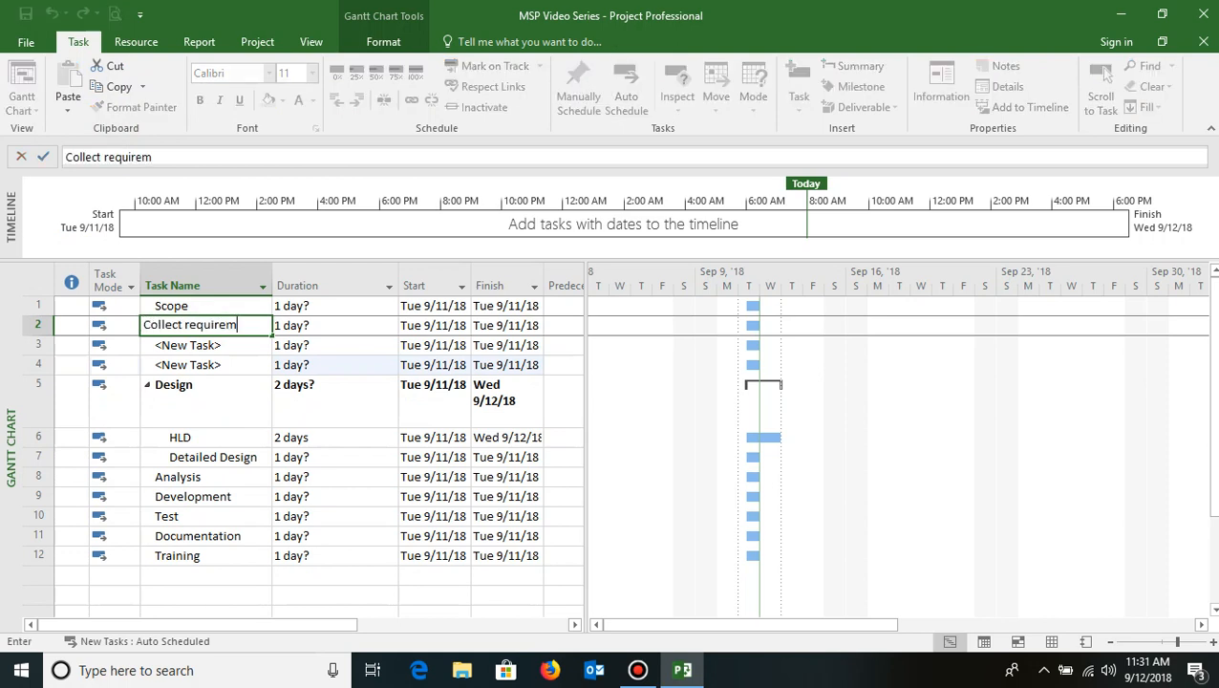
type("ents")
key("Return")
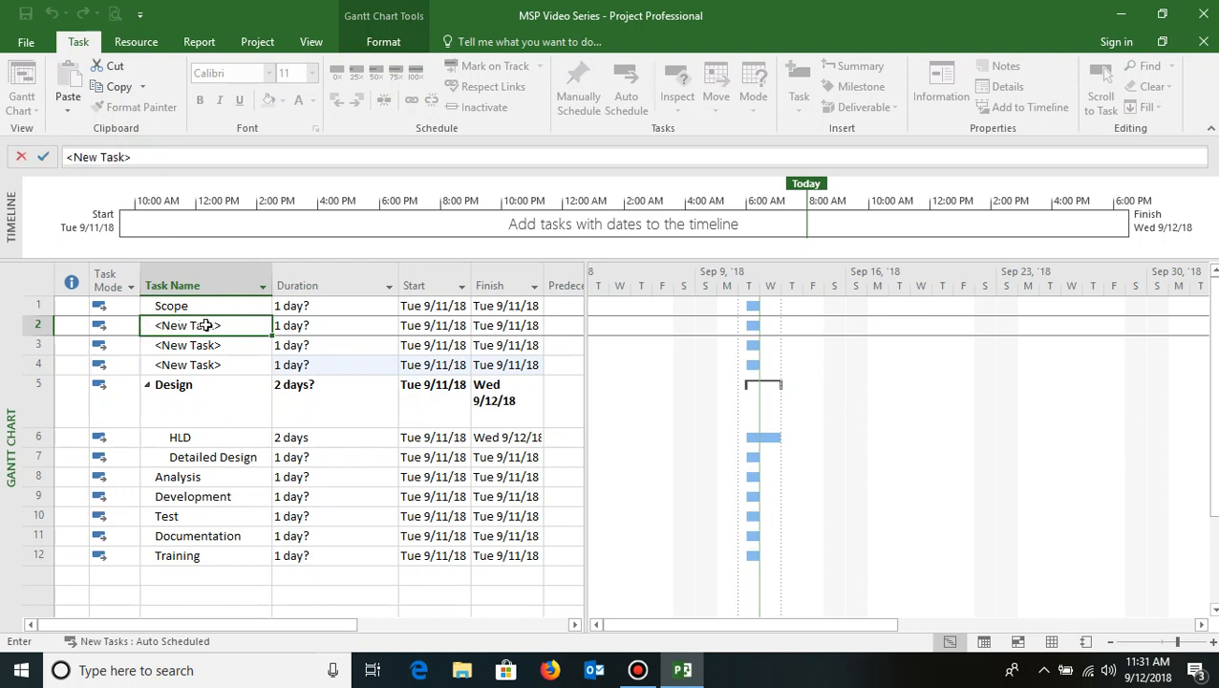
Name the two remaining new tasks above Design "Define Scope" and "Create WBS".
type("Def")
type("ine")
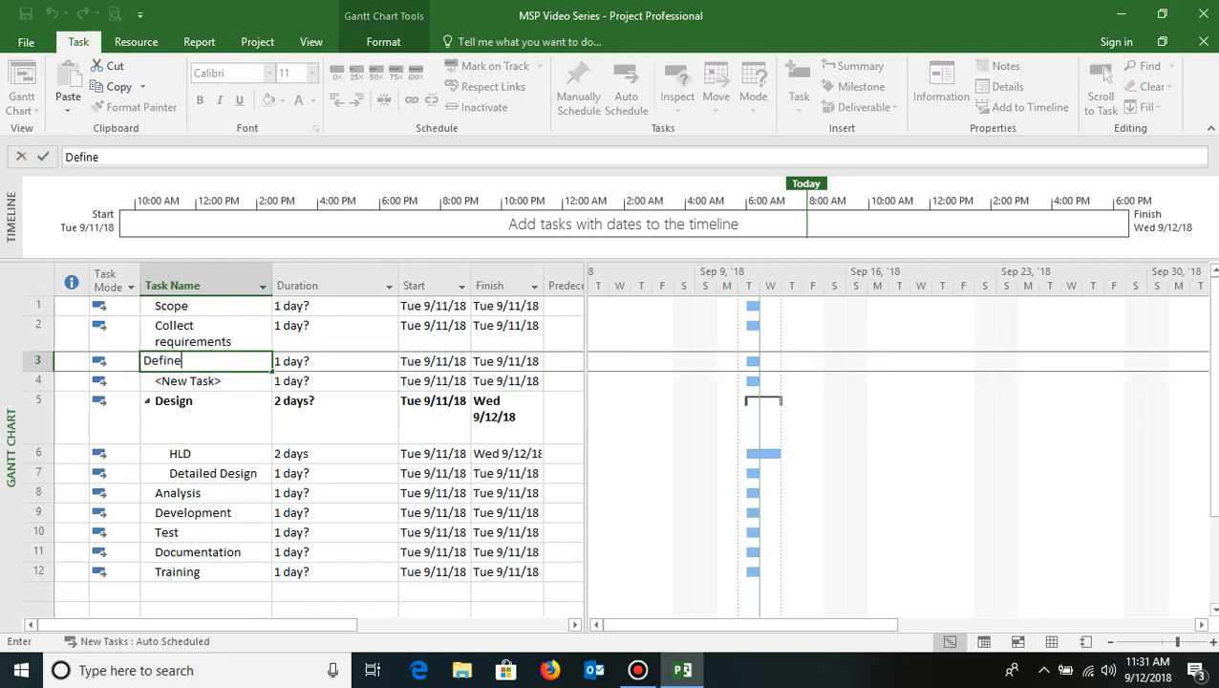
type(" Scope")
key("Return")
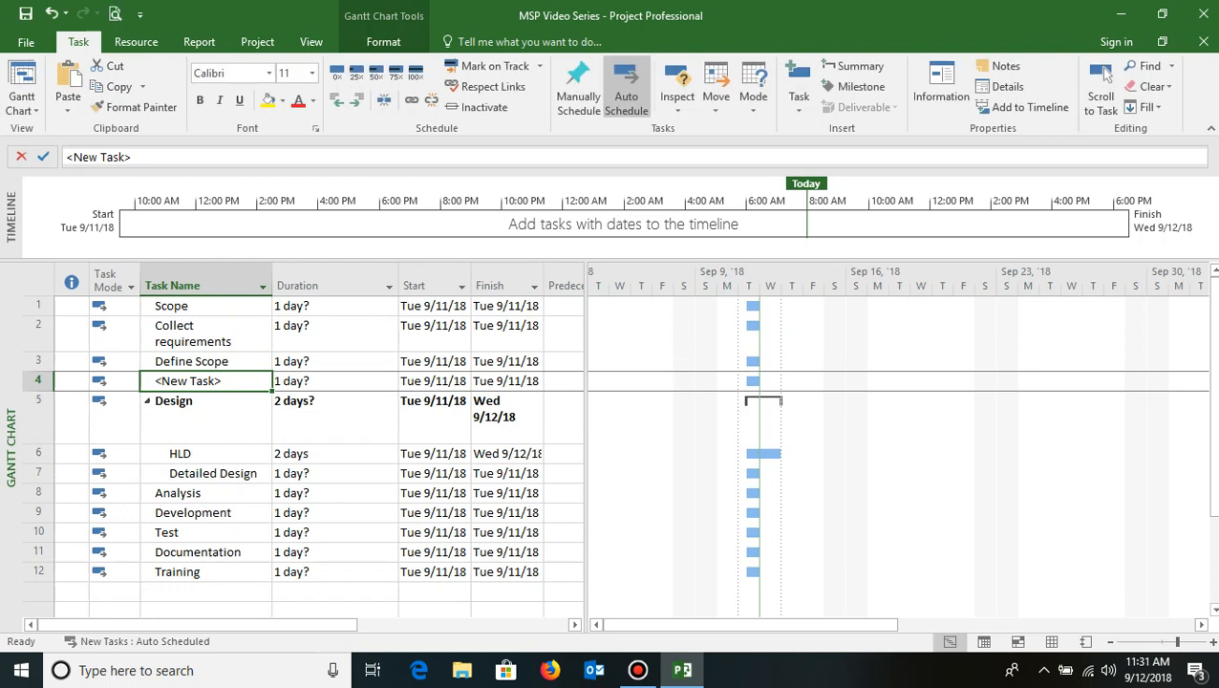
type("Creat")
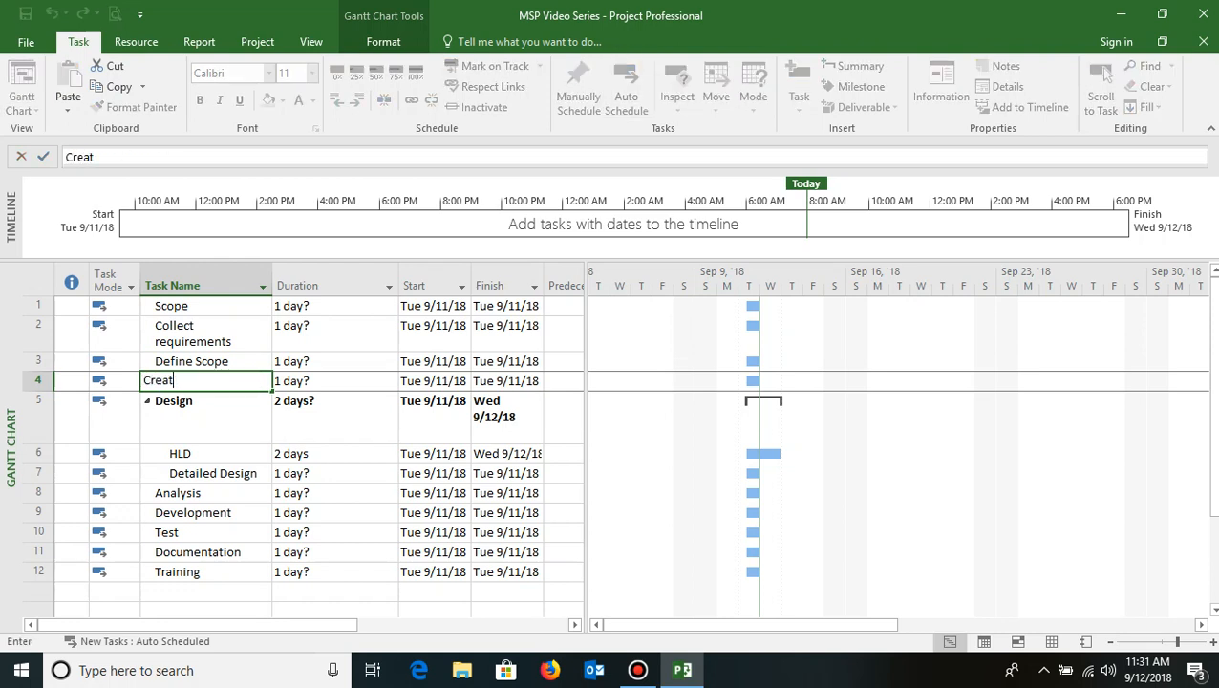
type("e WBS")
key("Up")
Indent Collect requirements, Define Scope and Create WBS together as subtasks of Scope.
key("Up")
key("Up")
key("Down")
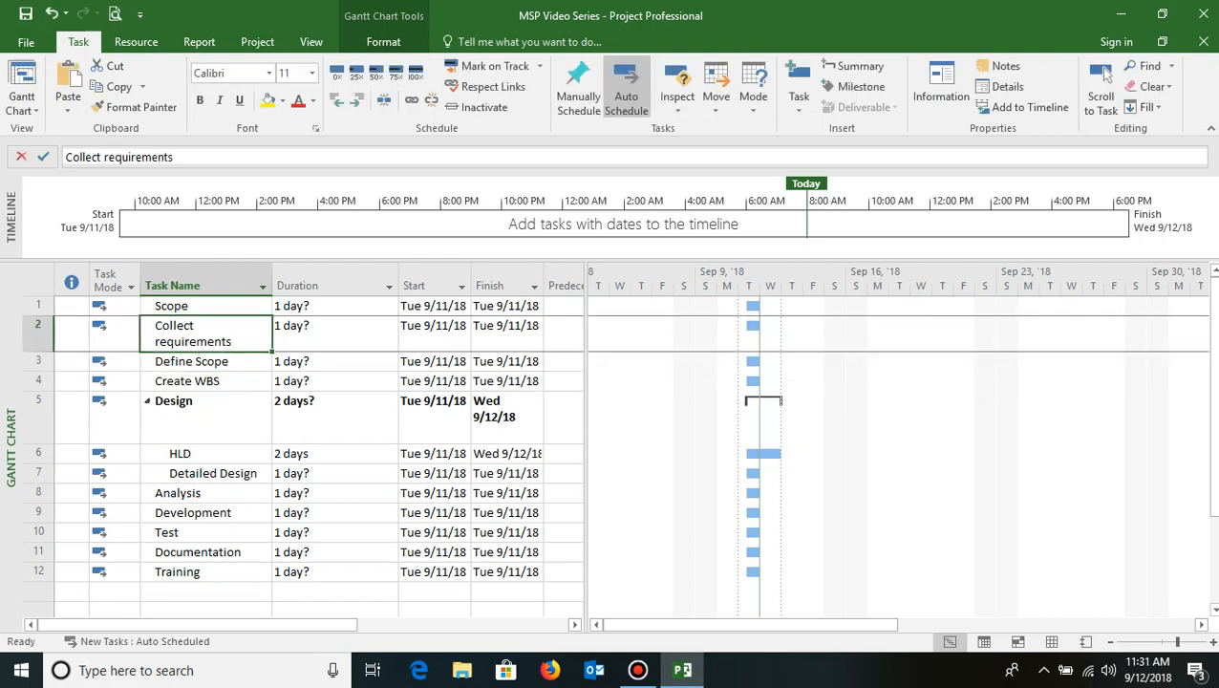
key("shift+Down")
key("shift+Down")
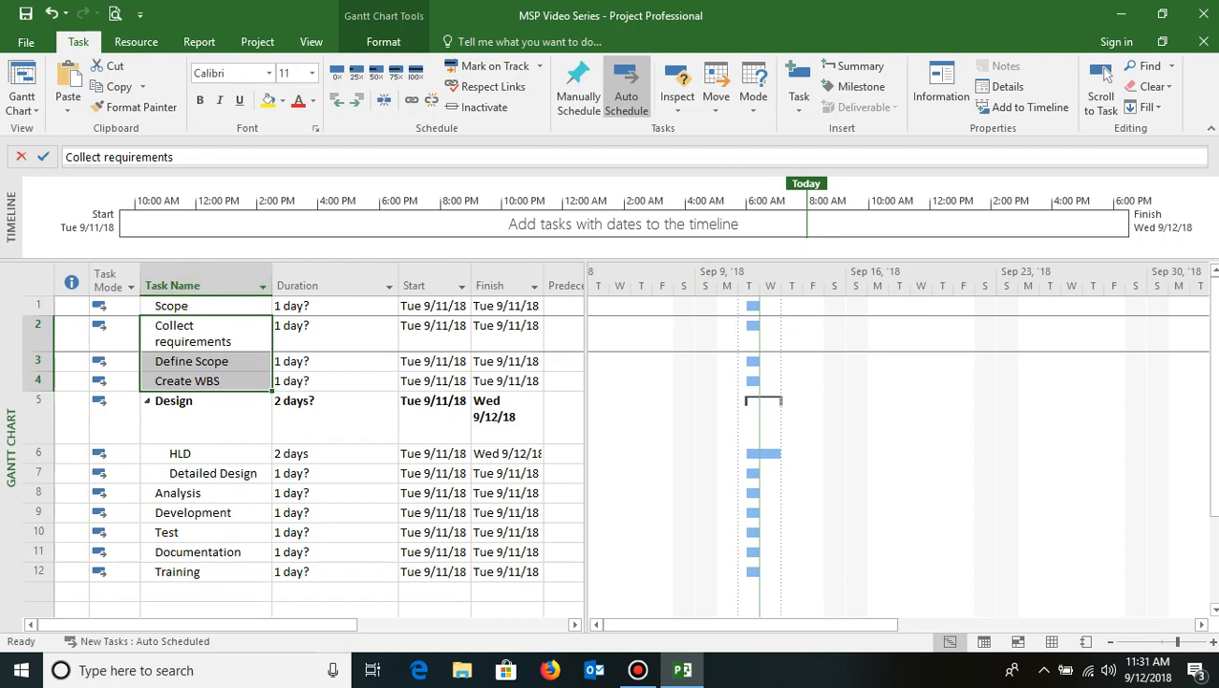
left_click(359, 105)
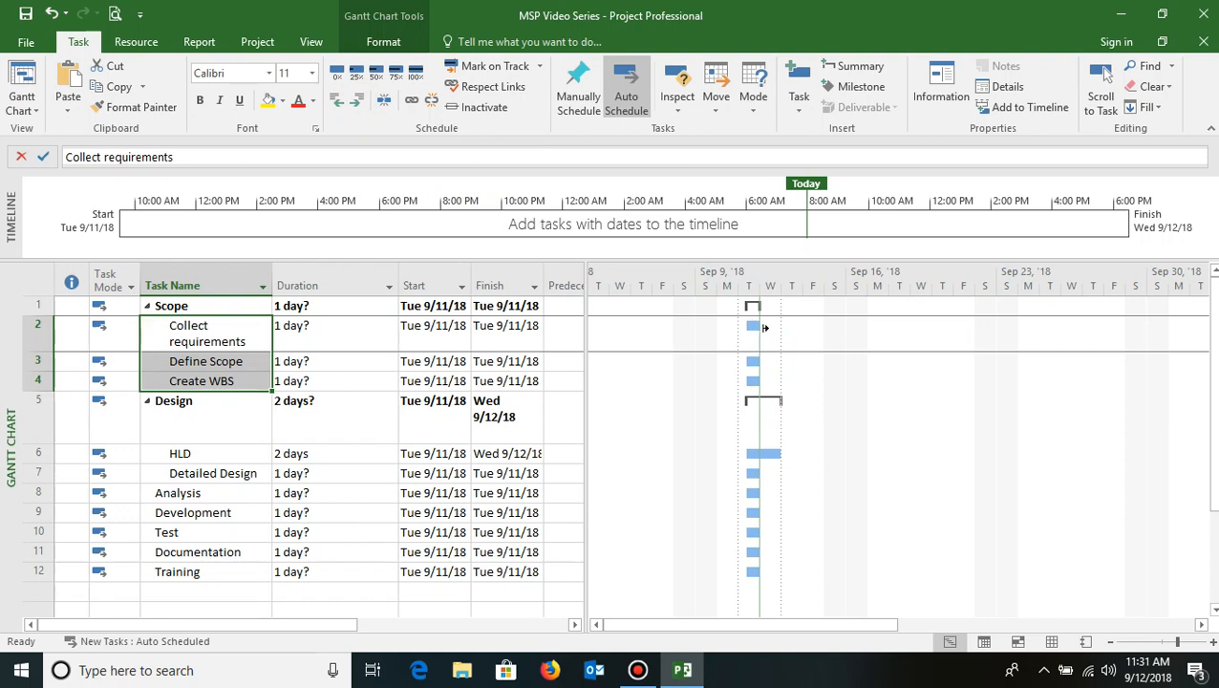
mouse_move(759, 328)
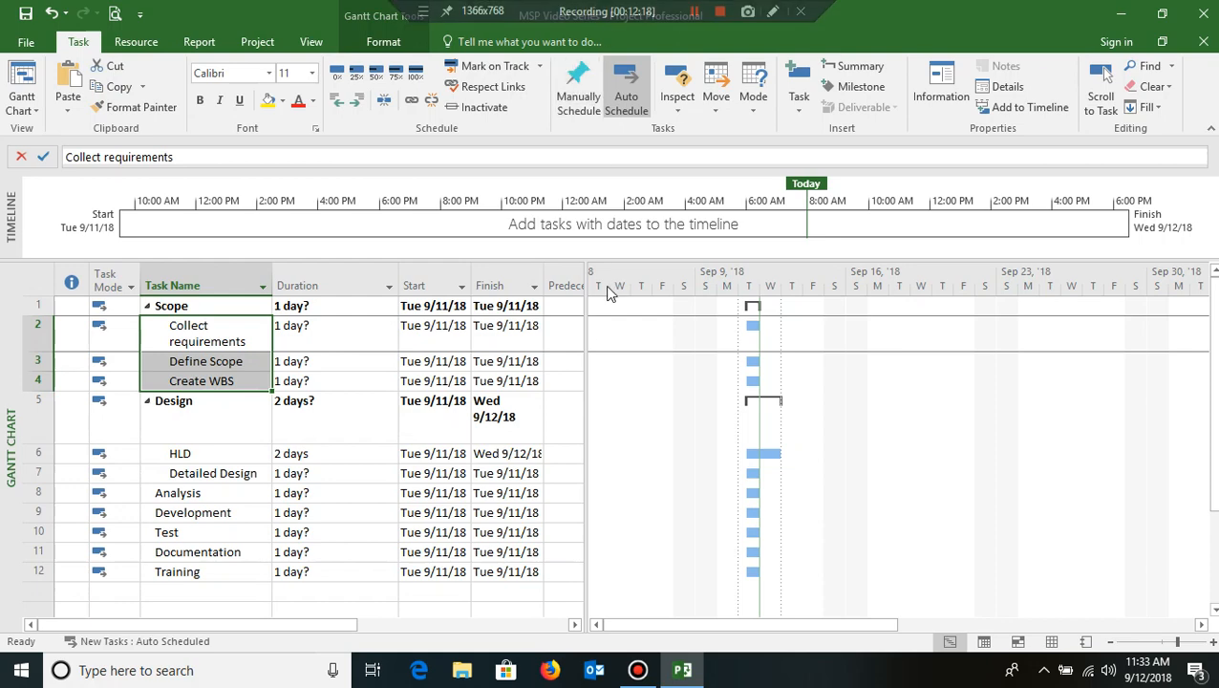
left_click(639, 669)
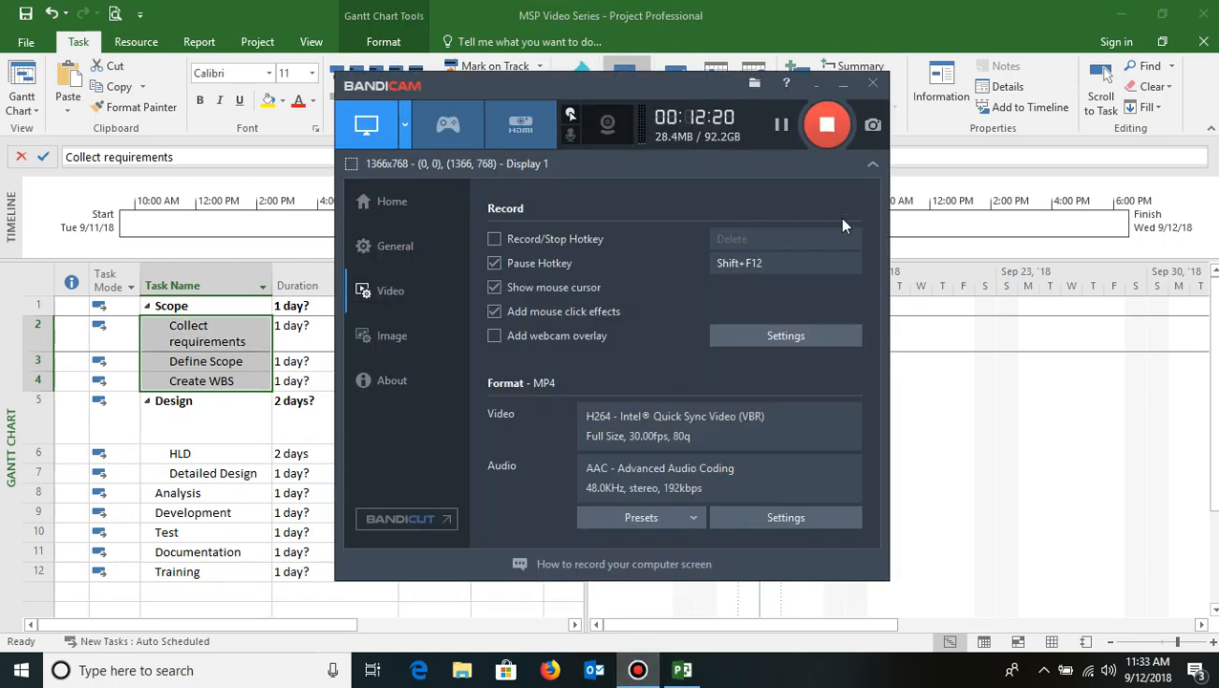